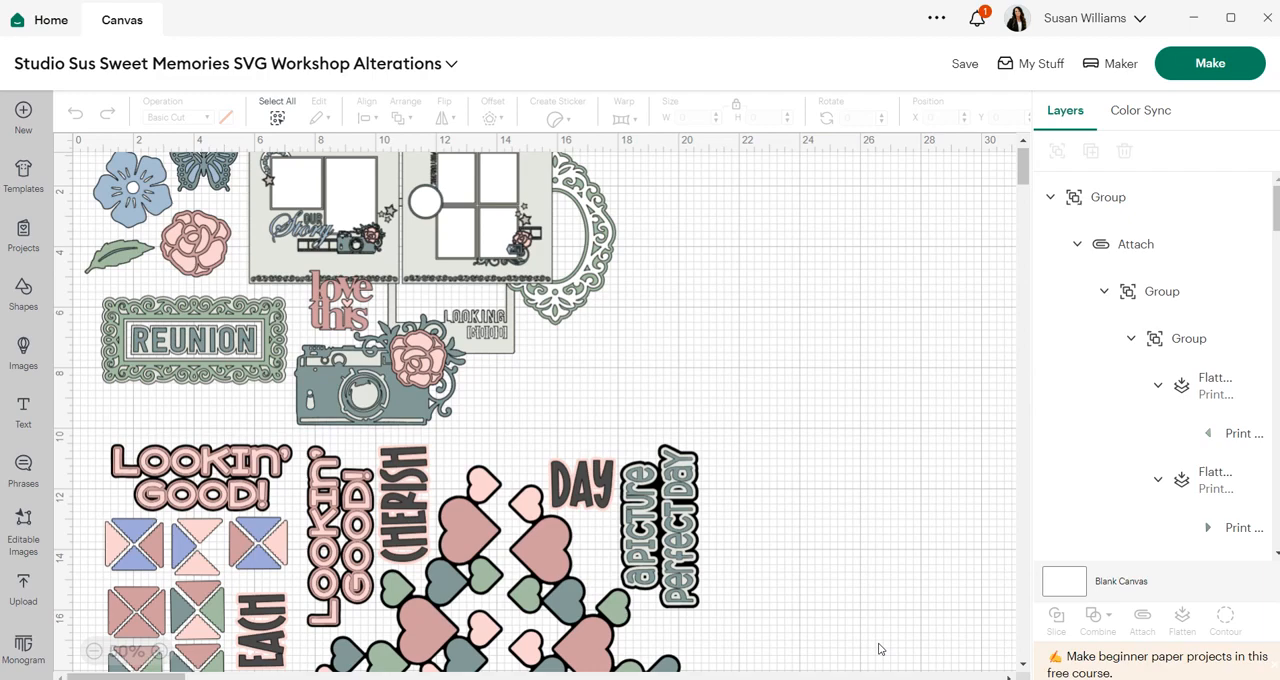
- Delete the grouped sticker words and hearts set below the layouts
scroll(795, 518, down, 5)
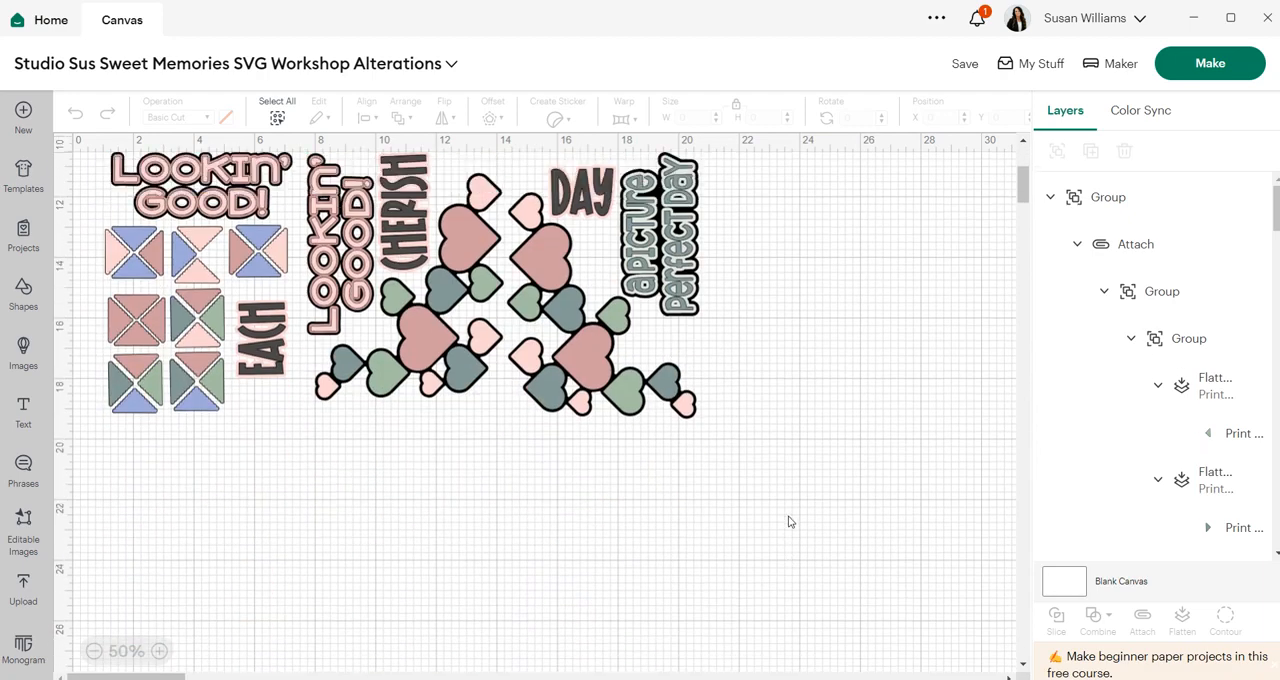
scroll(788, 521, up, 1)
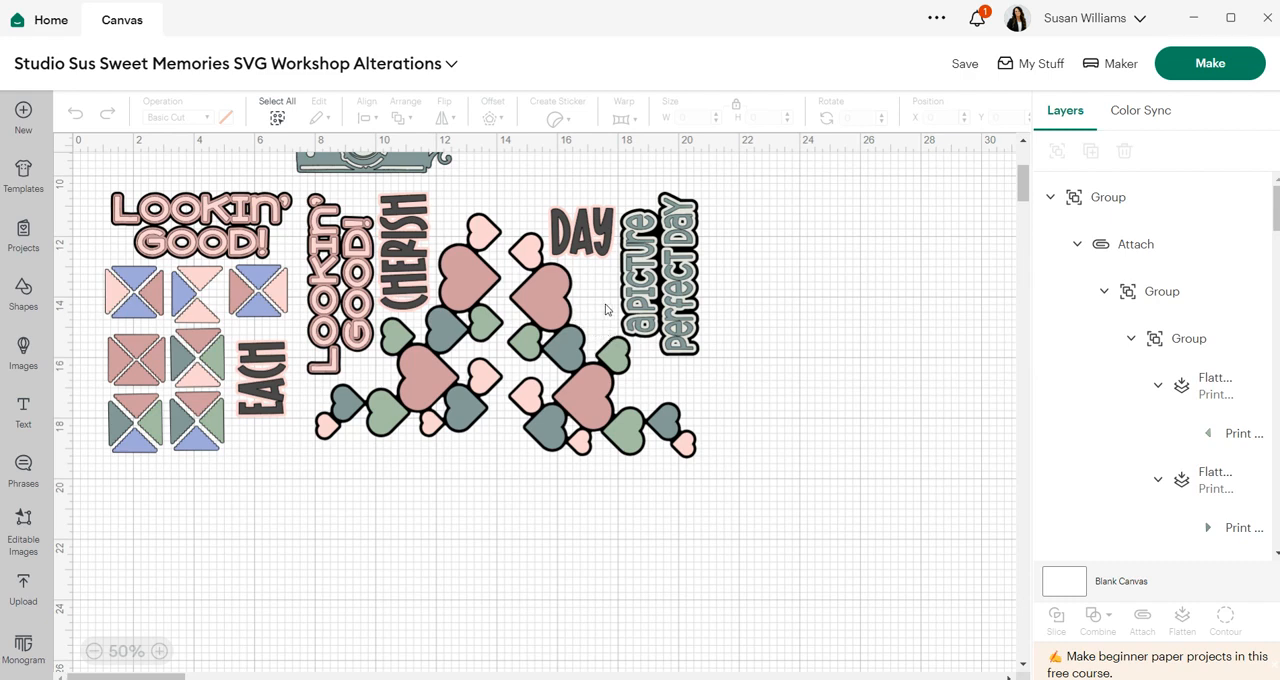
click(441, 343)
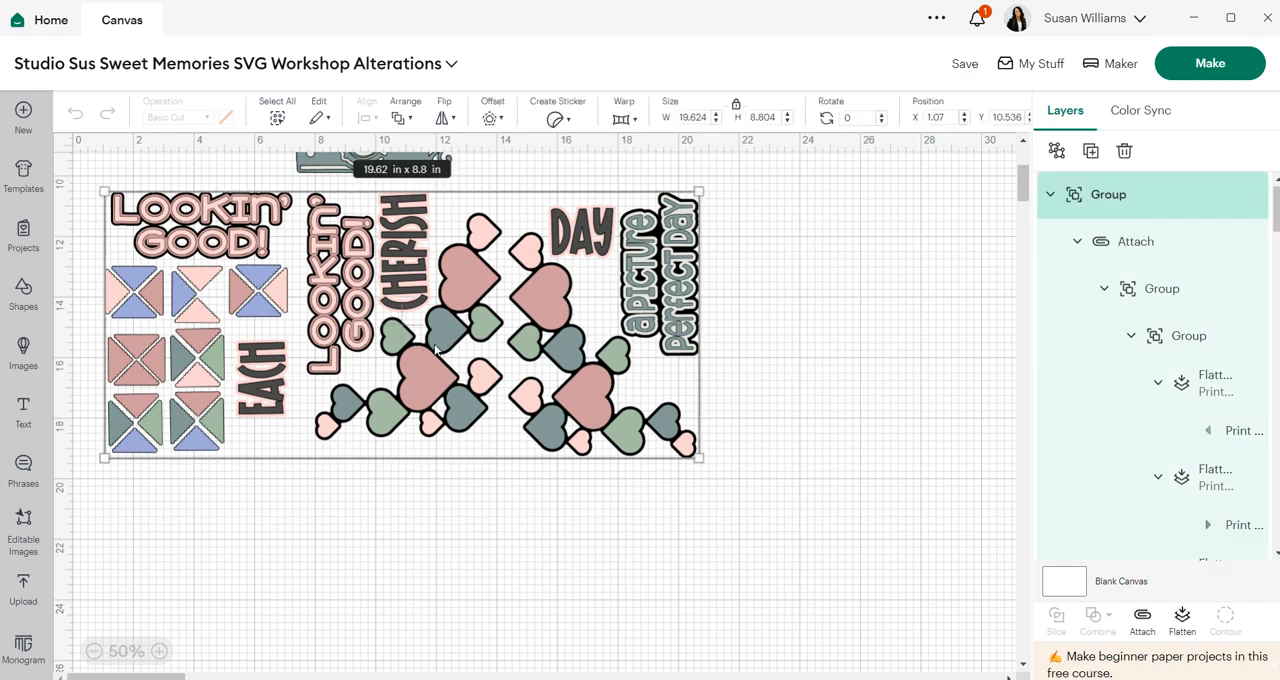
key(Delete)
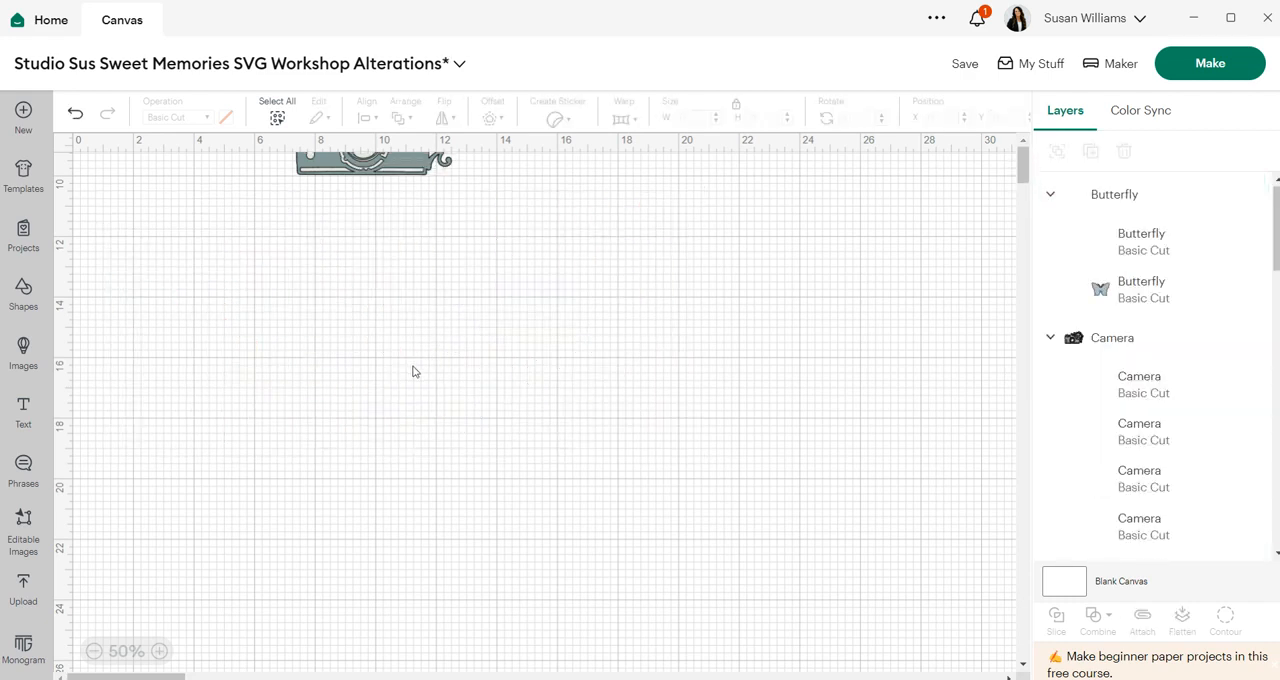
- Move the Our Story layout group to the right of the frames and ungroup it
scroll(494, 363, up, 5)
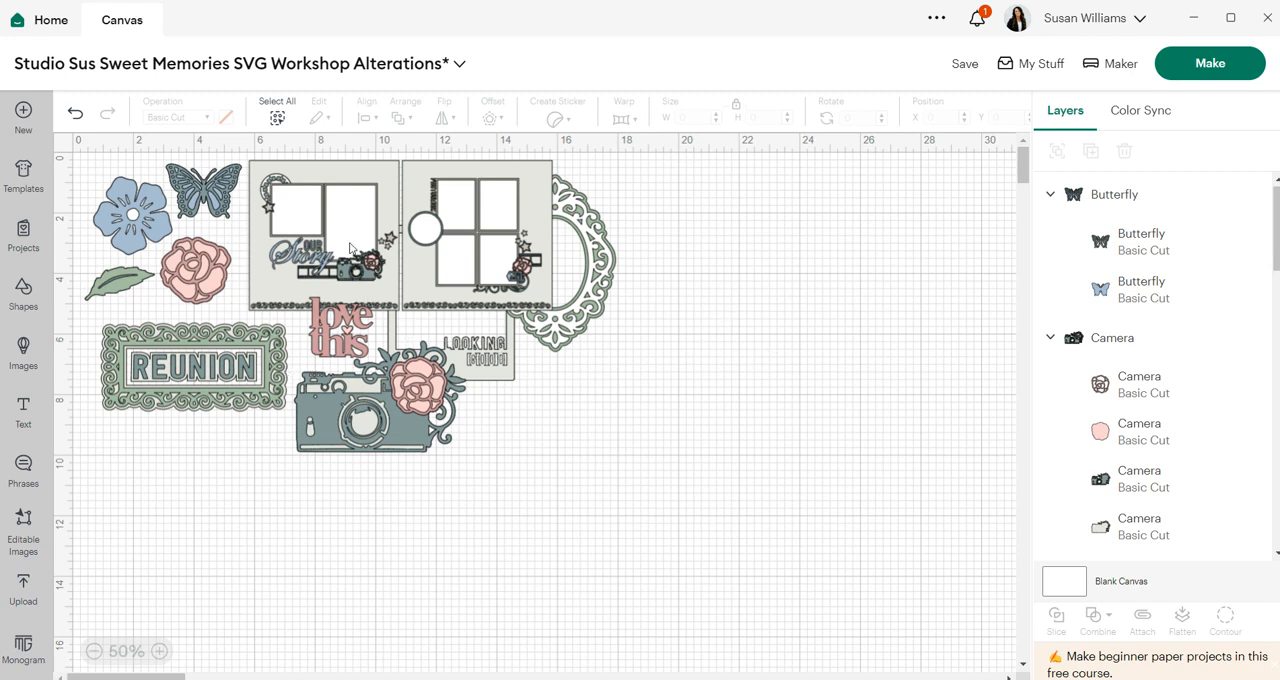
click(420, 262)
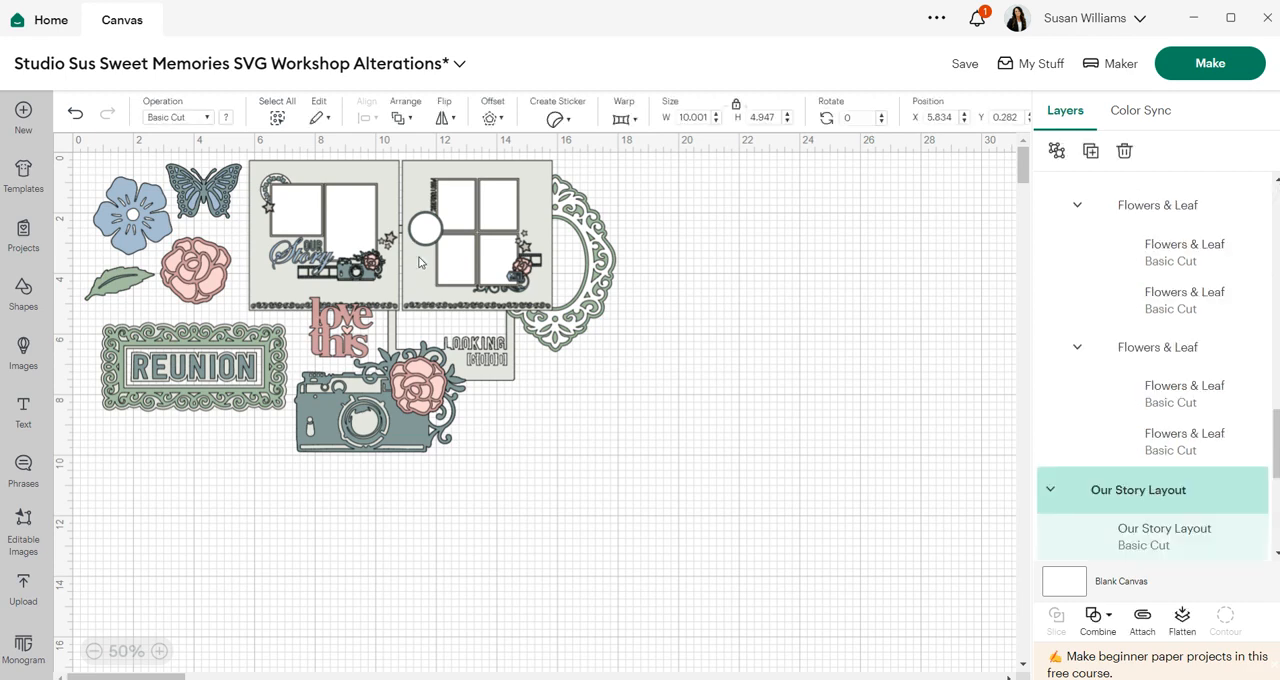
drag(420, 262, 731, 258)
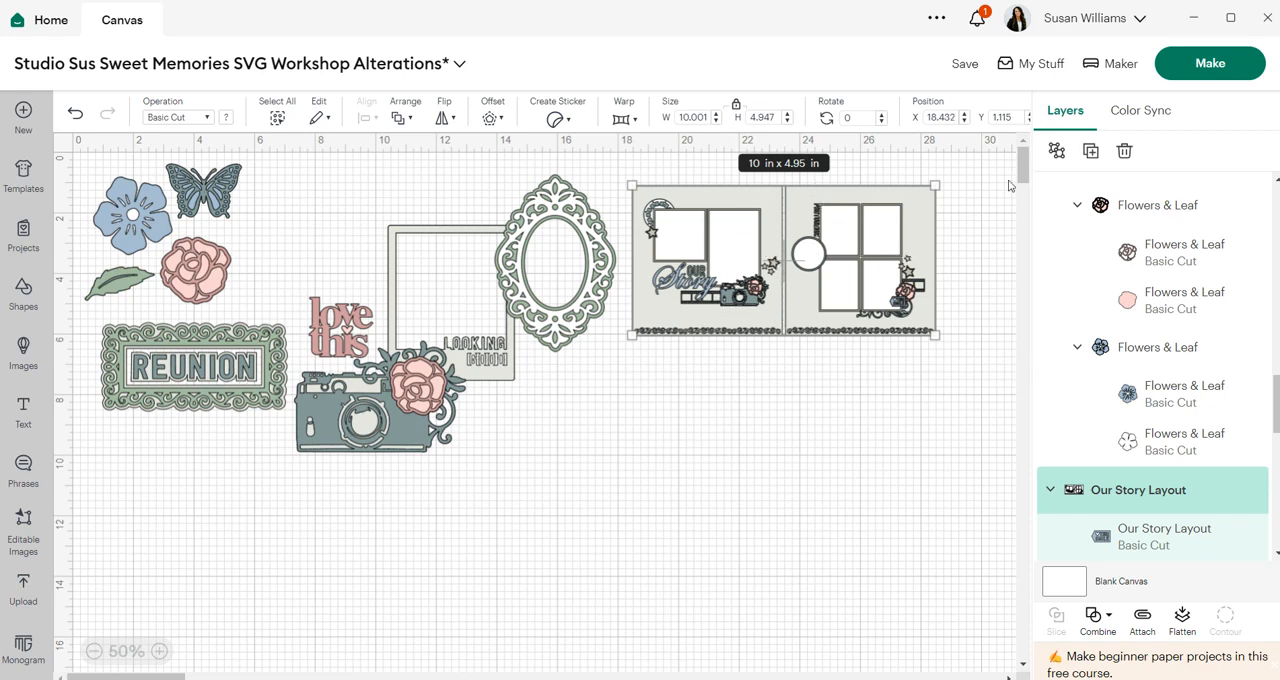
click(1056, 150)
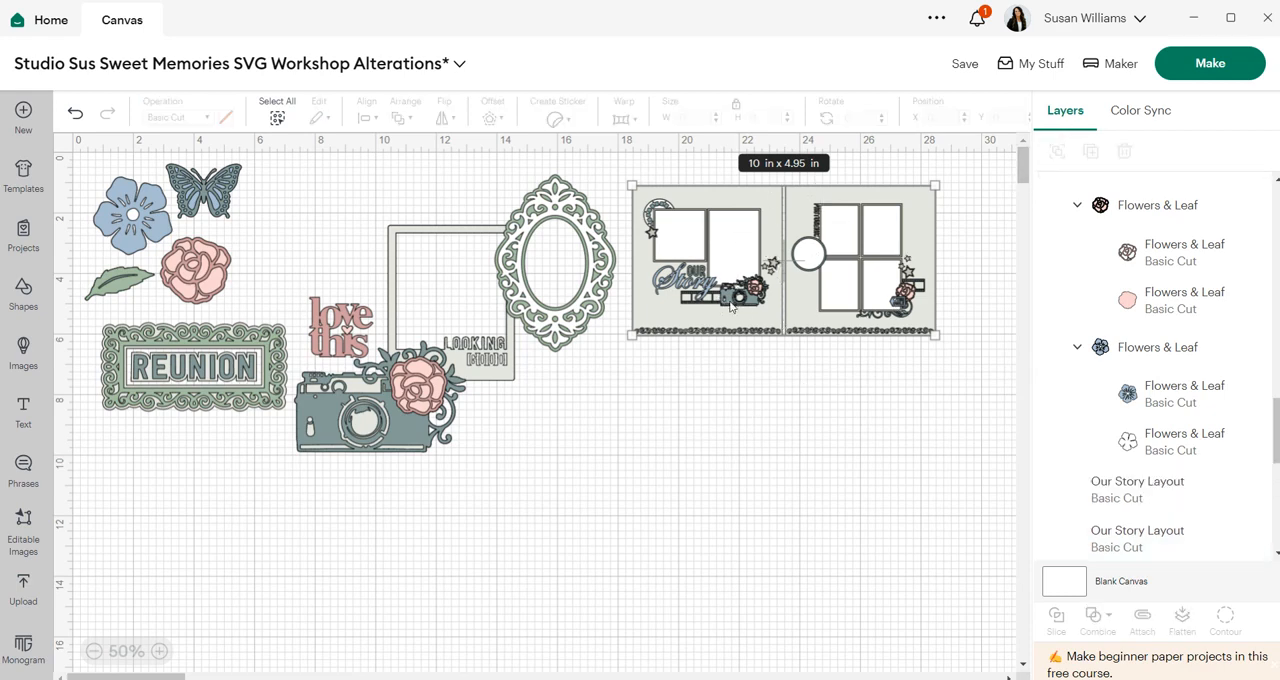
- Shift the Story title up within the layout and pull the film strip out below the camera
click(699, 311)
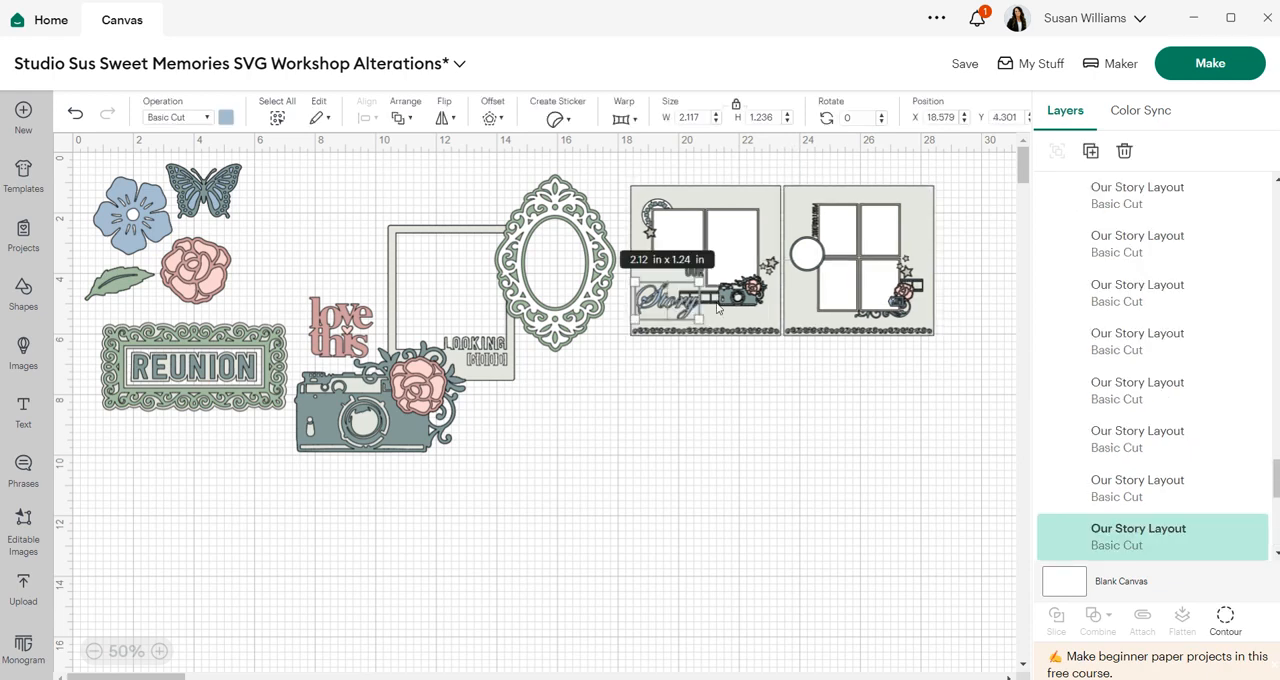
drag(716, 309, 788, 249)
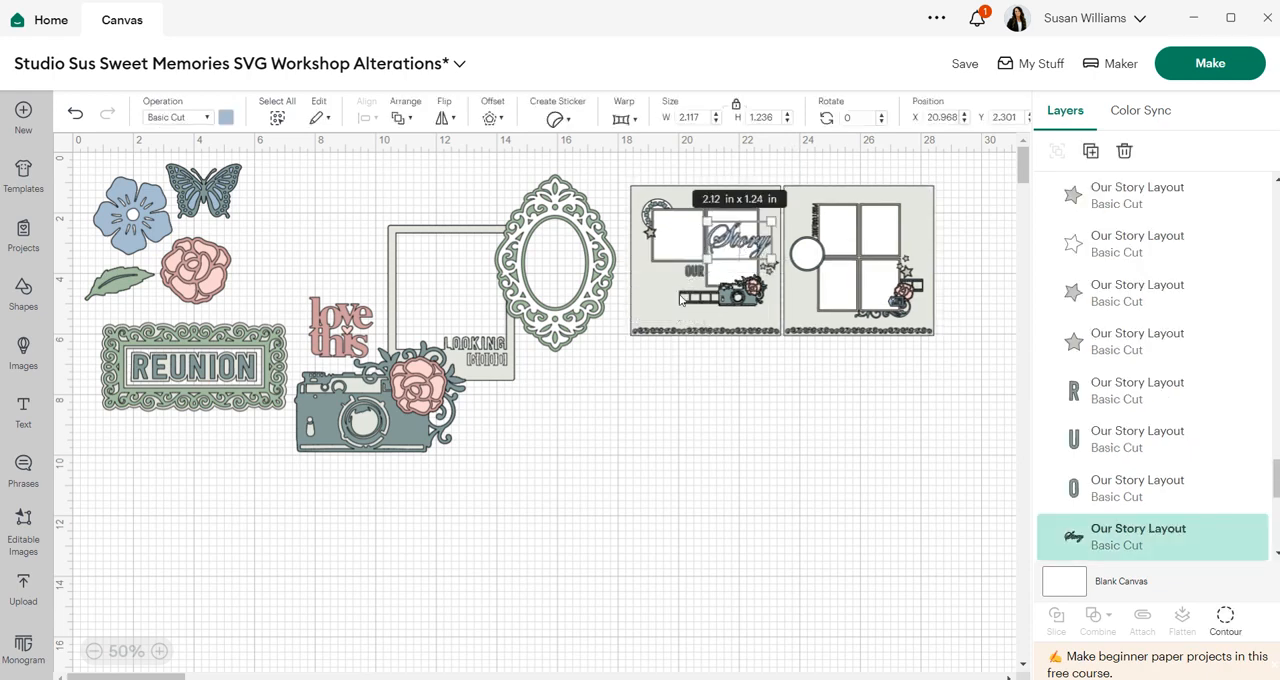
drag(693, 300, 466, 518)
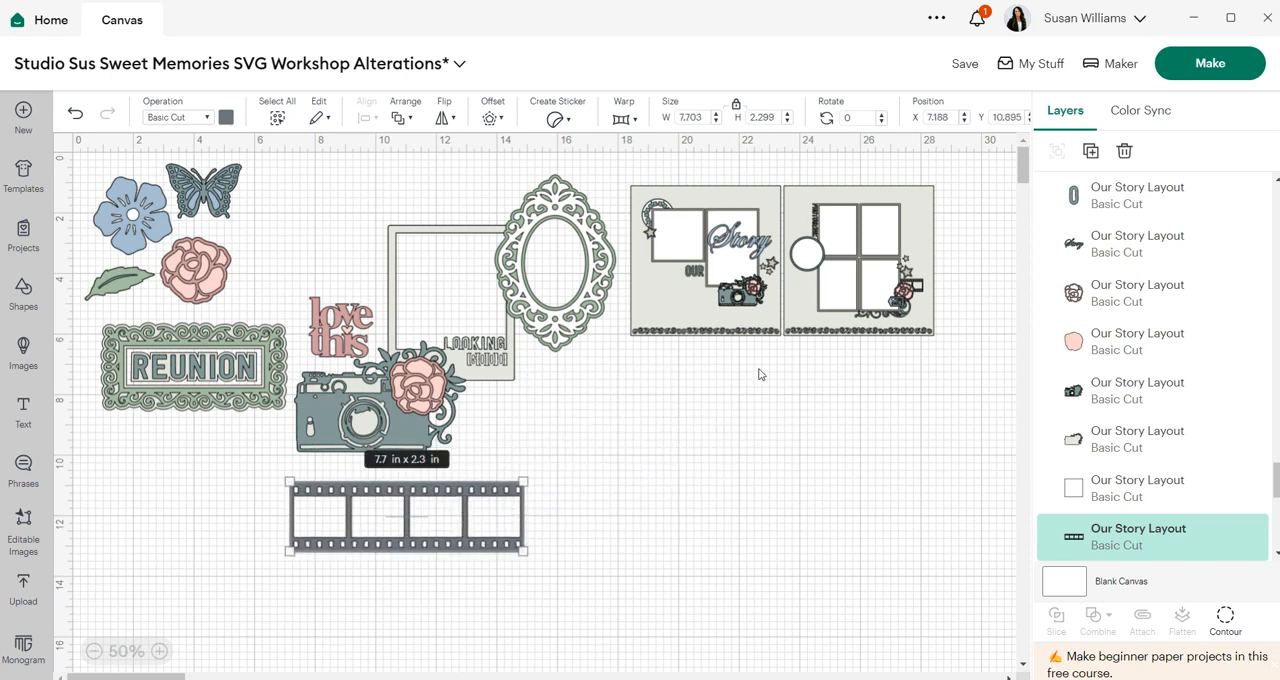
- Pull the circle embellishments out of the layout into the empty space below it
drag(749, 291, 698, 315)
drag(662, 204, 627, 397)
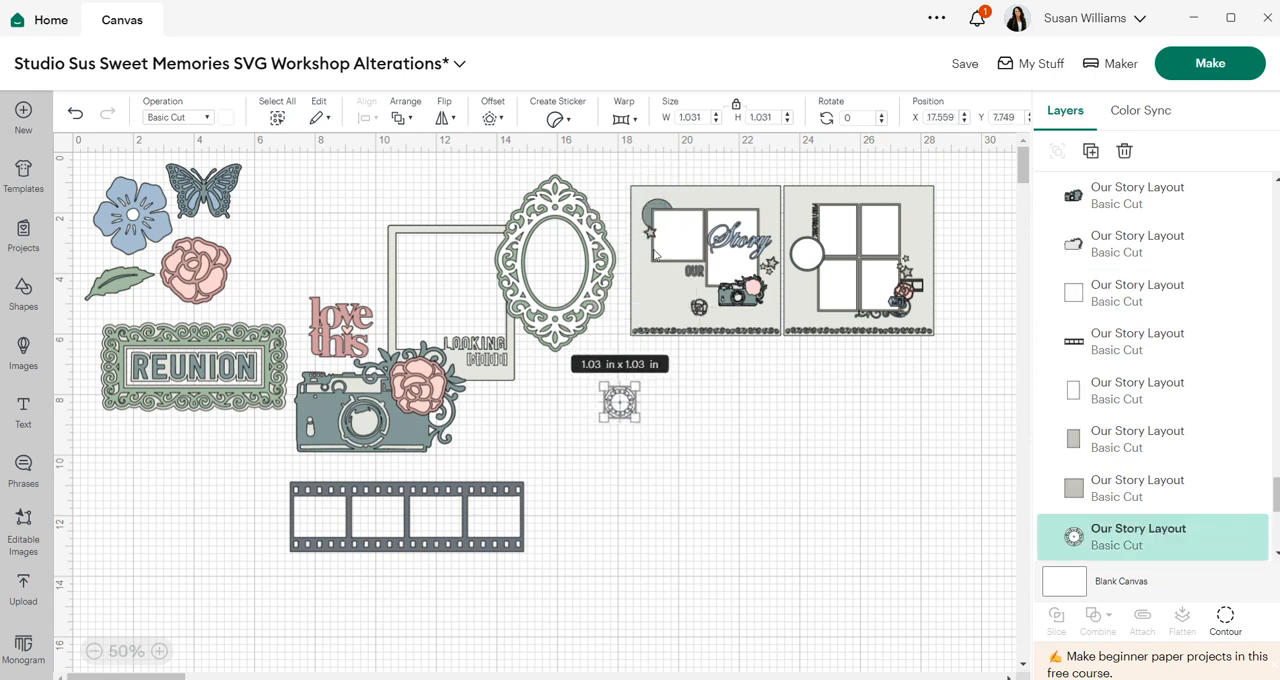
drag(666, 207, 760, 200)
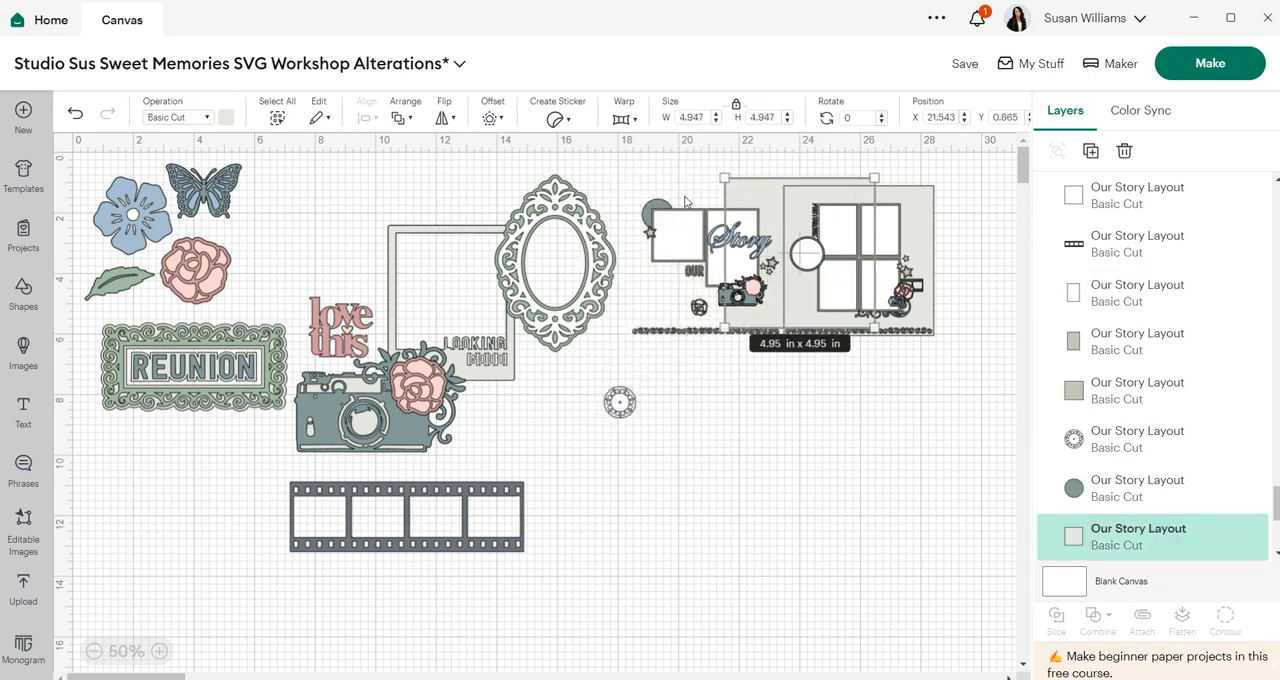
drag(658, 206, 619, 393)
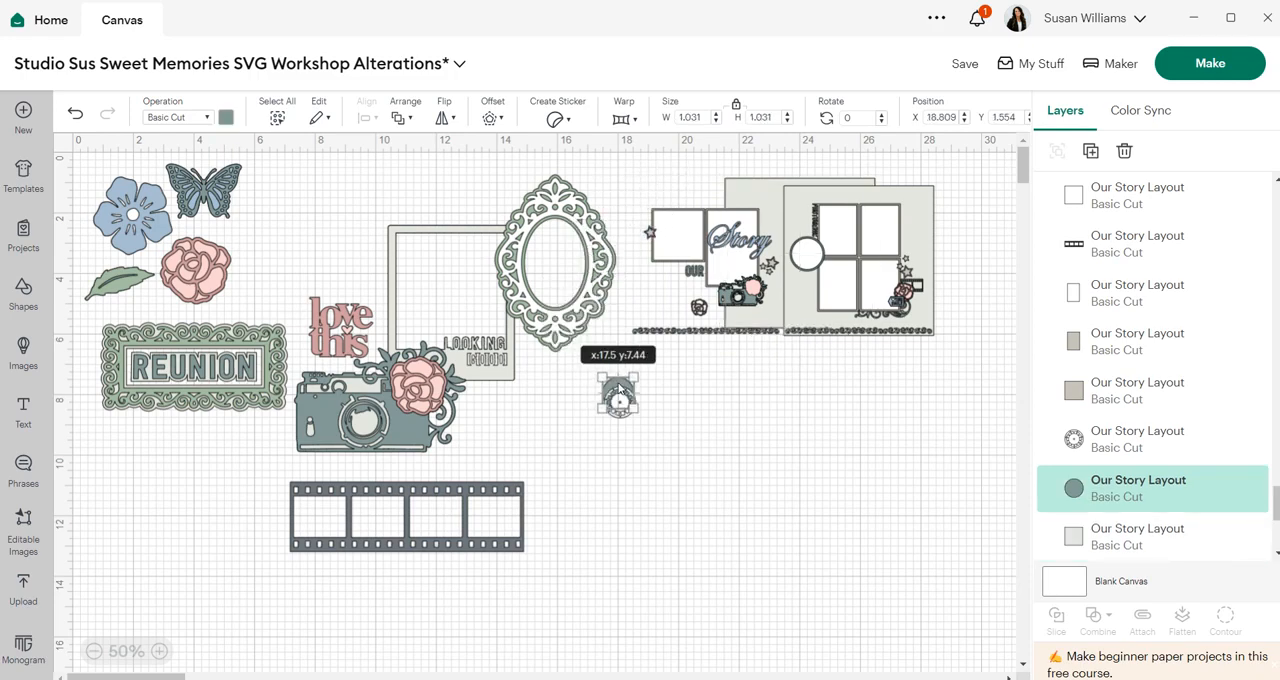
- Zoom in and pull the photogenic photo mat out of the right page to below the layout
click(159, 651)
click(159, 651)
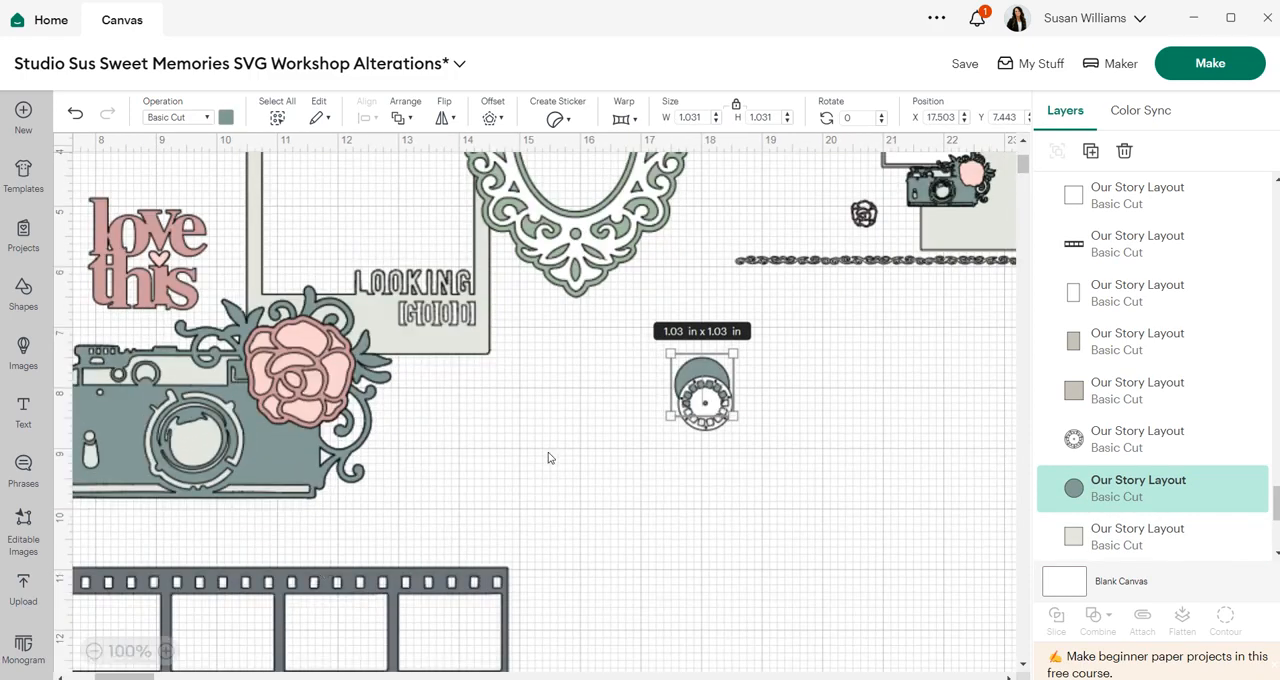
scroll(620, 424, up, 2)
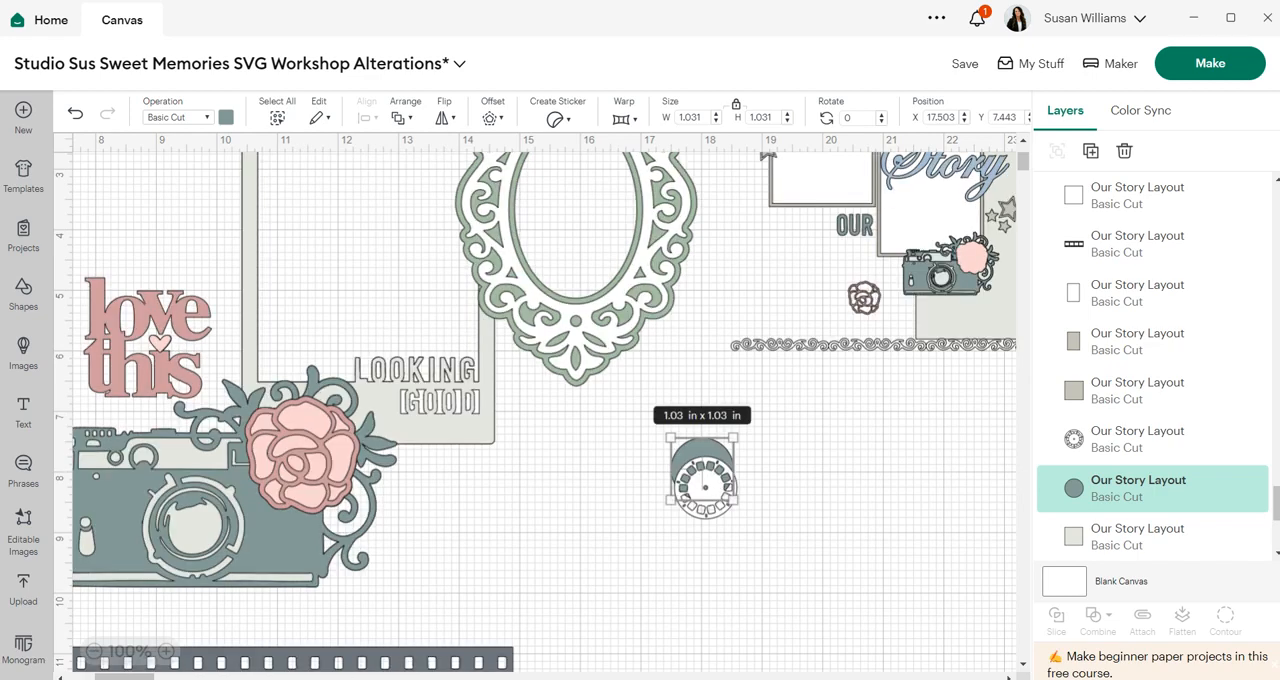
scroll(411, 489, right, 5)
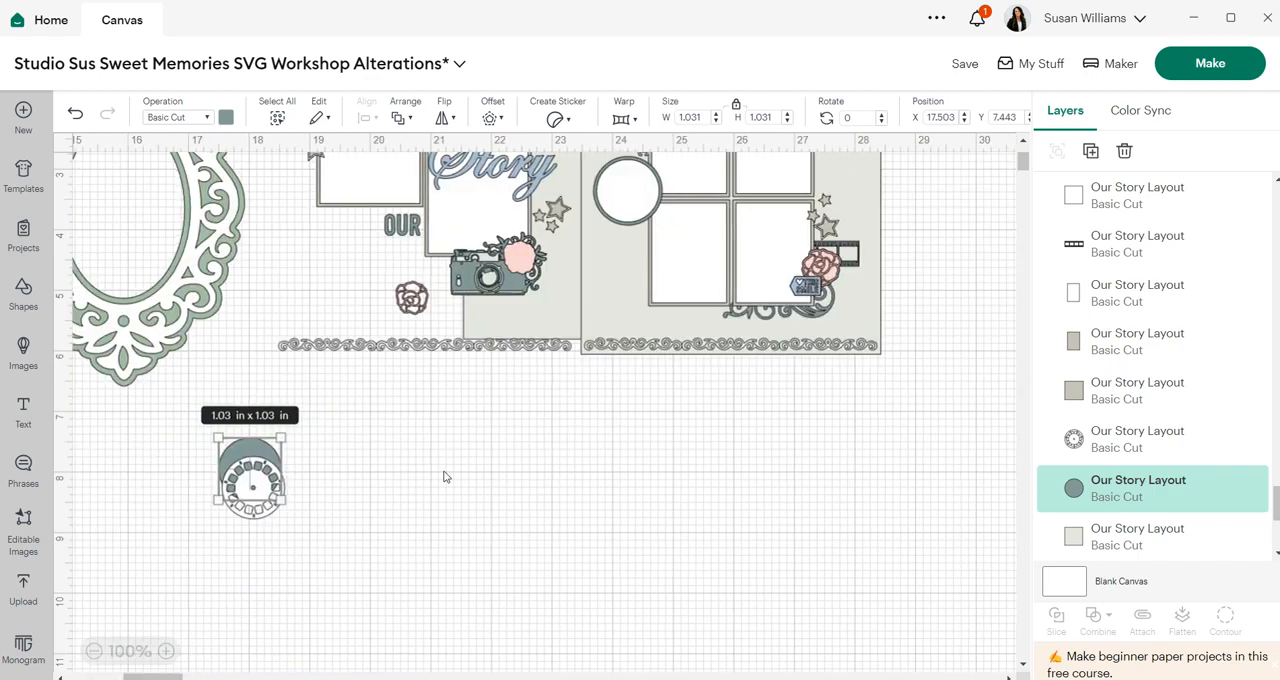
scroll(469, 463, up, 2)
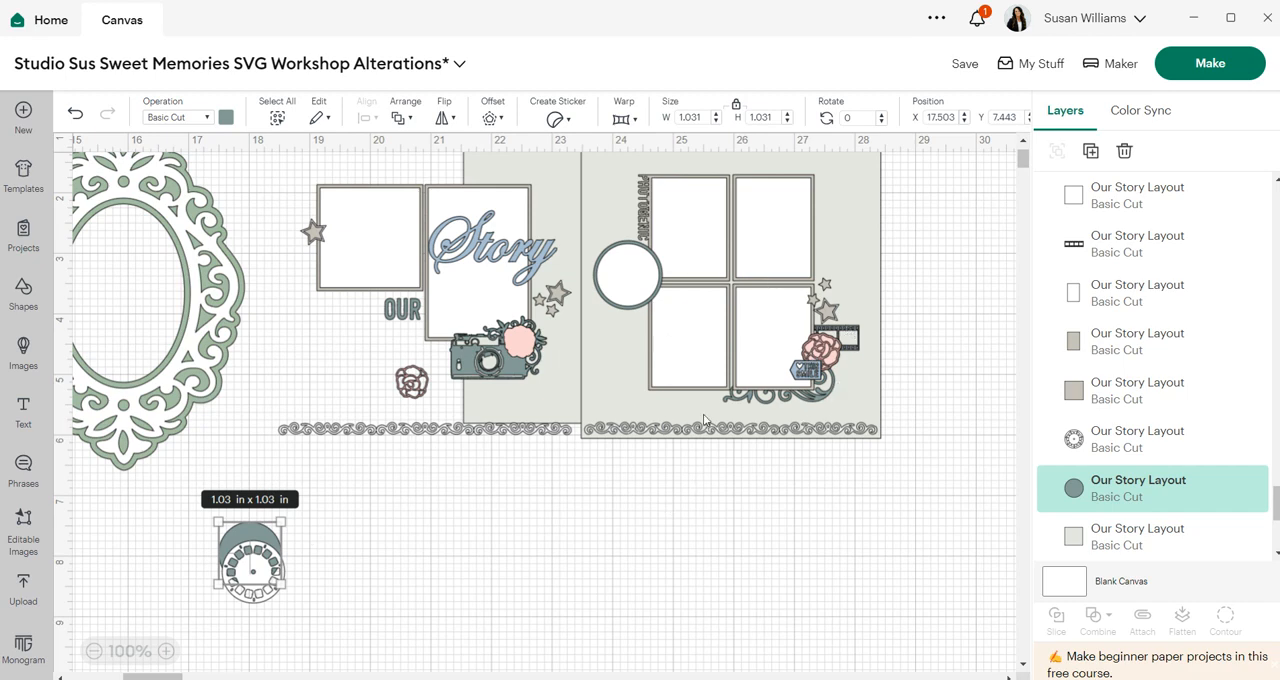
drag(694, 184, 363, 531)
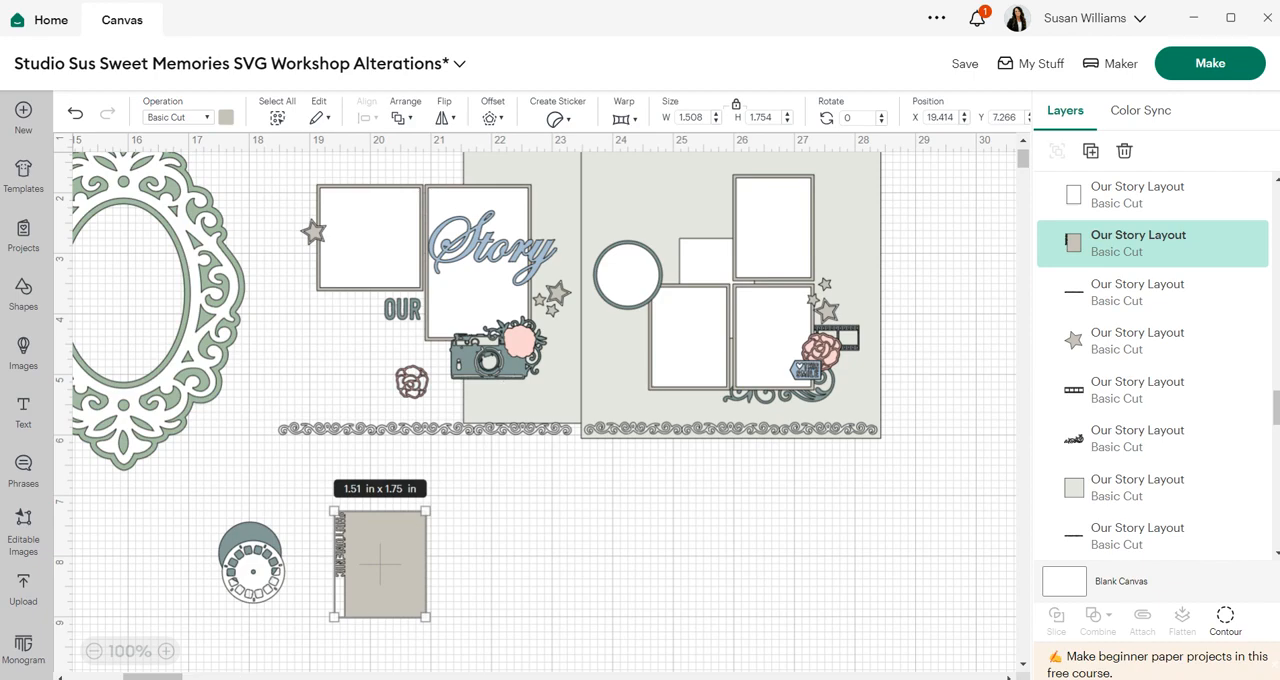
- Select all remaining Our Story layout pieces, group them, and hide the group
mouse_move(152, 676)
mouse_down()
mouse_move(92, 678)
mouse_move(159, 678)
mouse_move(146, 678)
mouse_up()
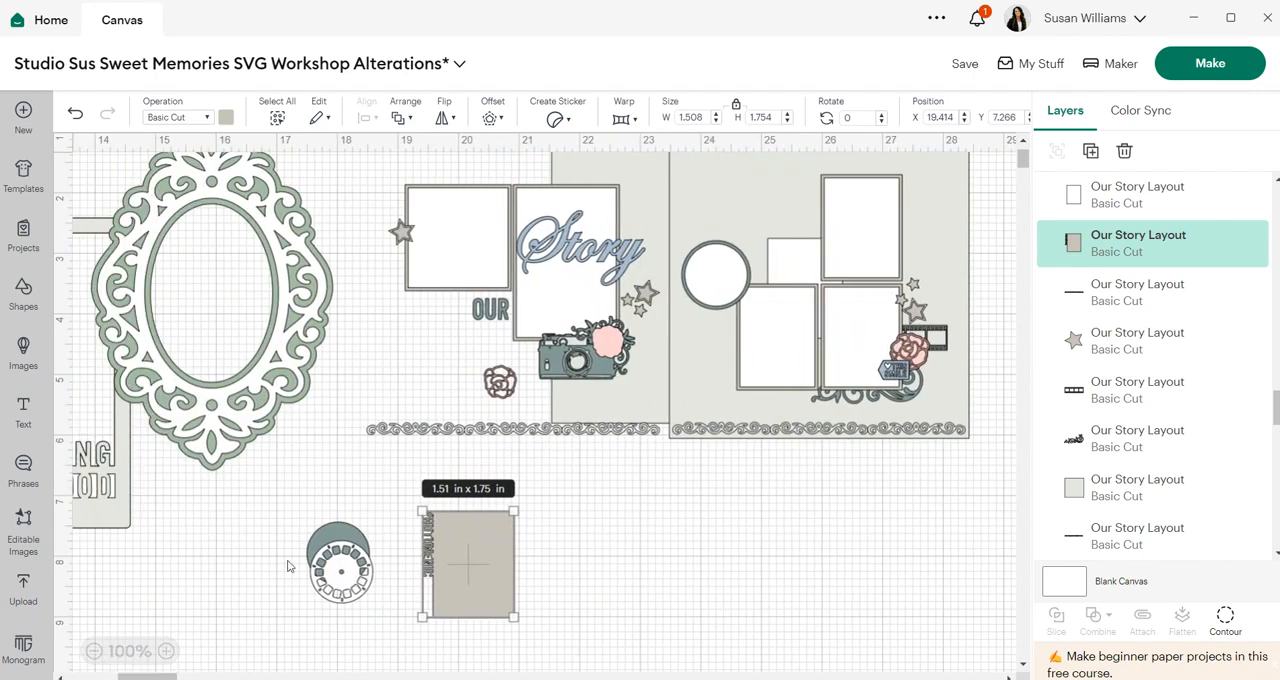
drag(986, 446, 352, 145)
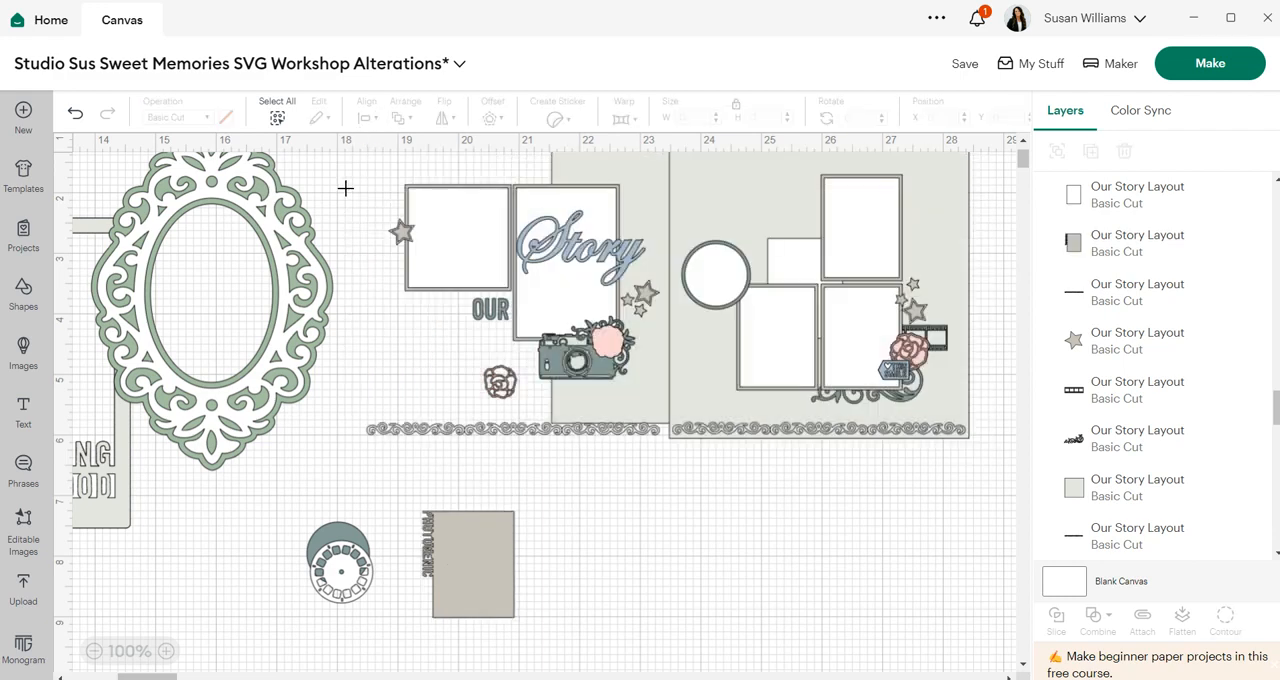
scroll(430, 235, up, 2)
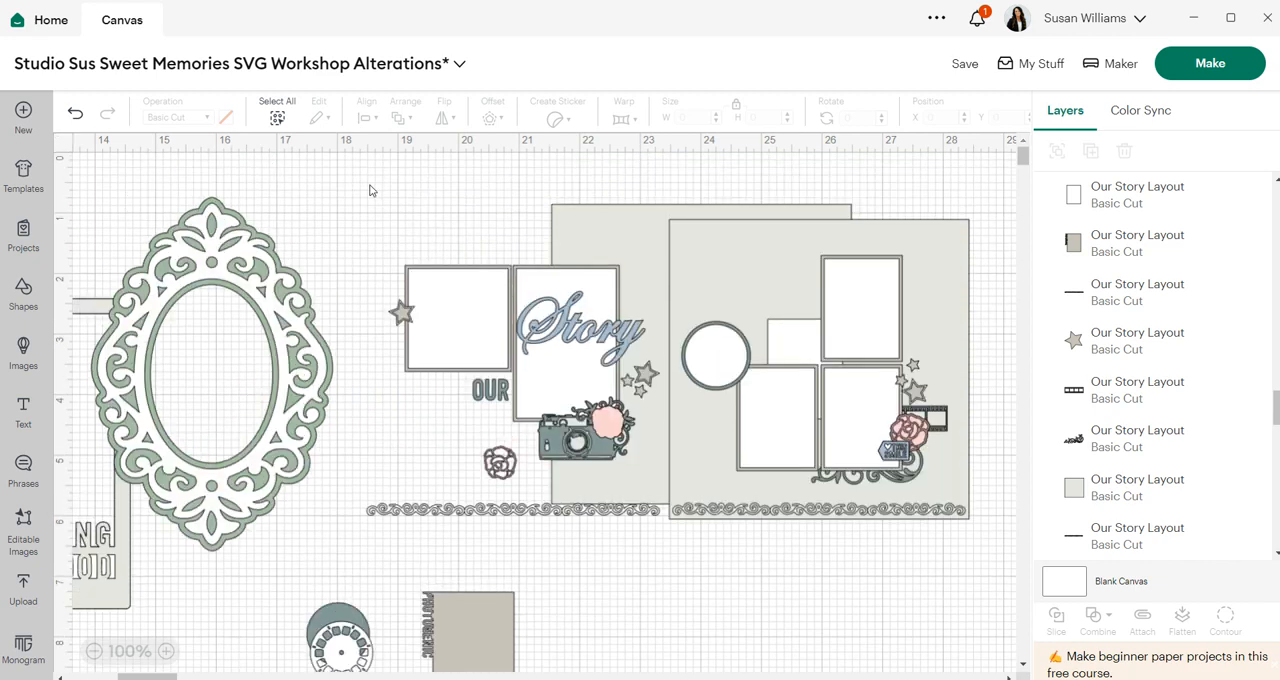
drag(368, 198, 996, 568)
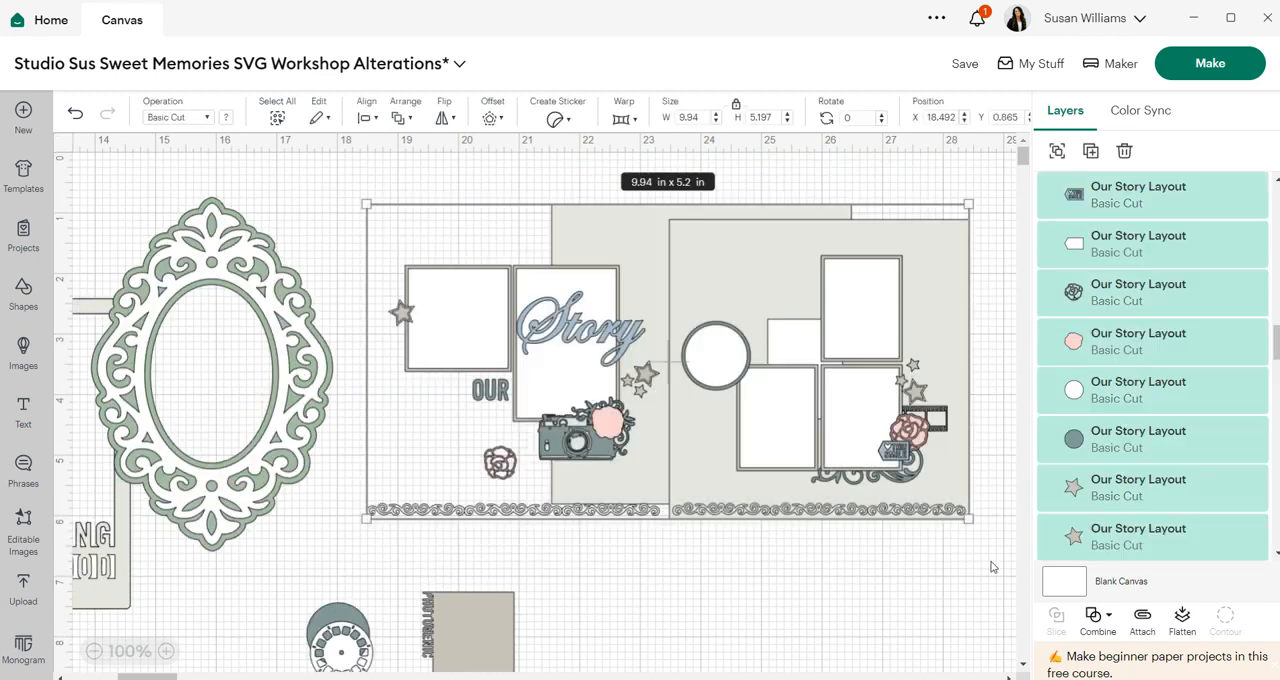
click(1057, 150)
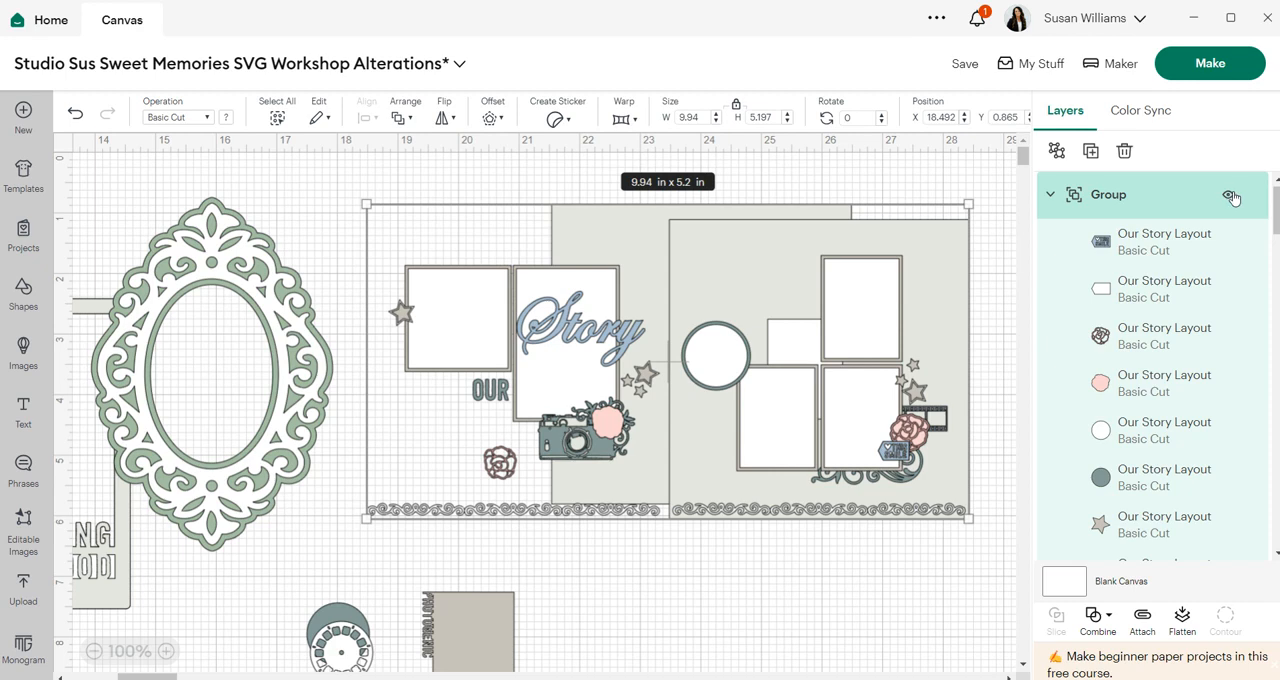
click(1230, 195)
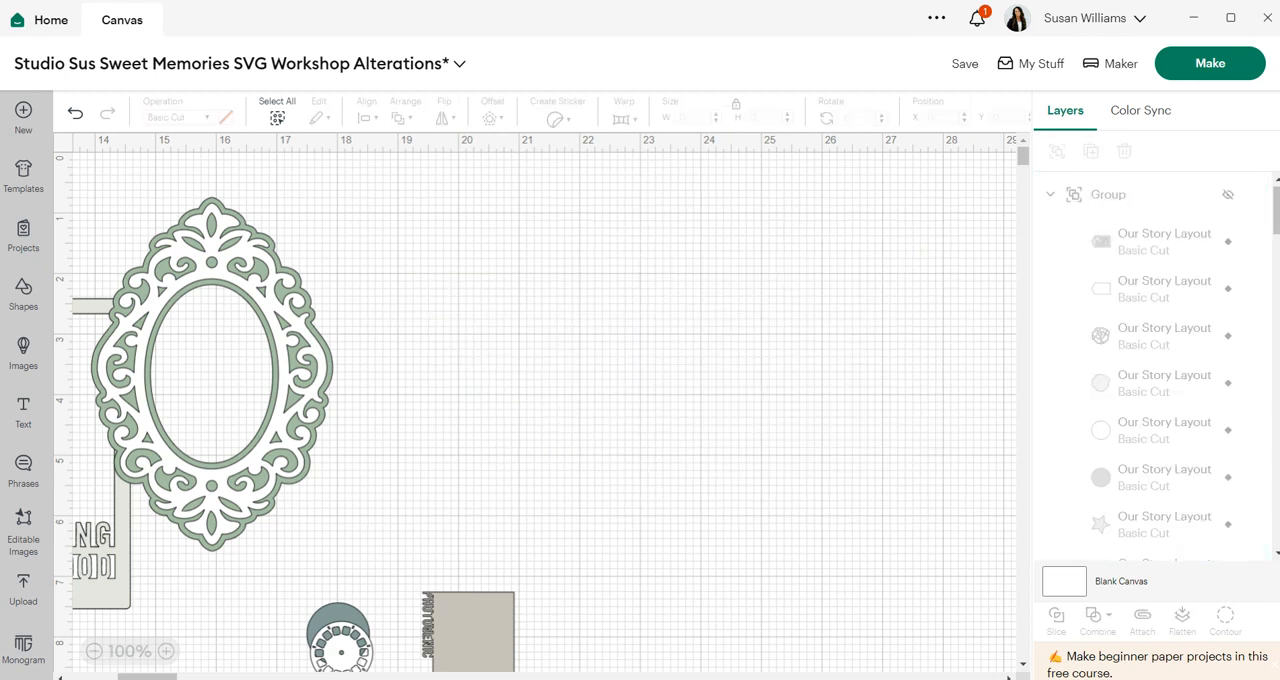
- Move the photo mat and the circle pieces up beside the oval frame
scroll(336, 516, left, 3)
scroll(336, 516, down, 2)
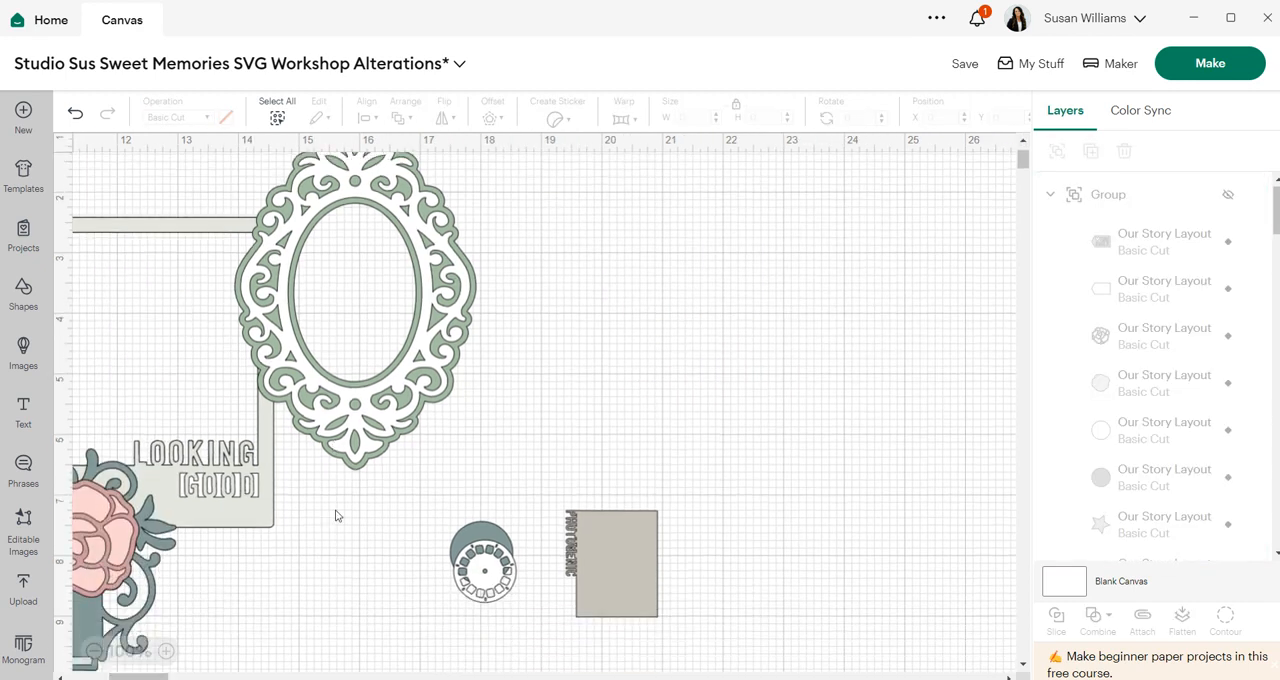
scroll(336, 516, down, 2)
drag(715, 568, 448, 400)
drag(516, 486, 572, 348)
drag(604, 493, 590, 232)
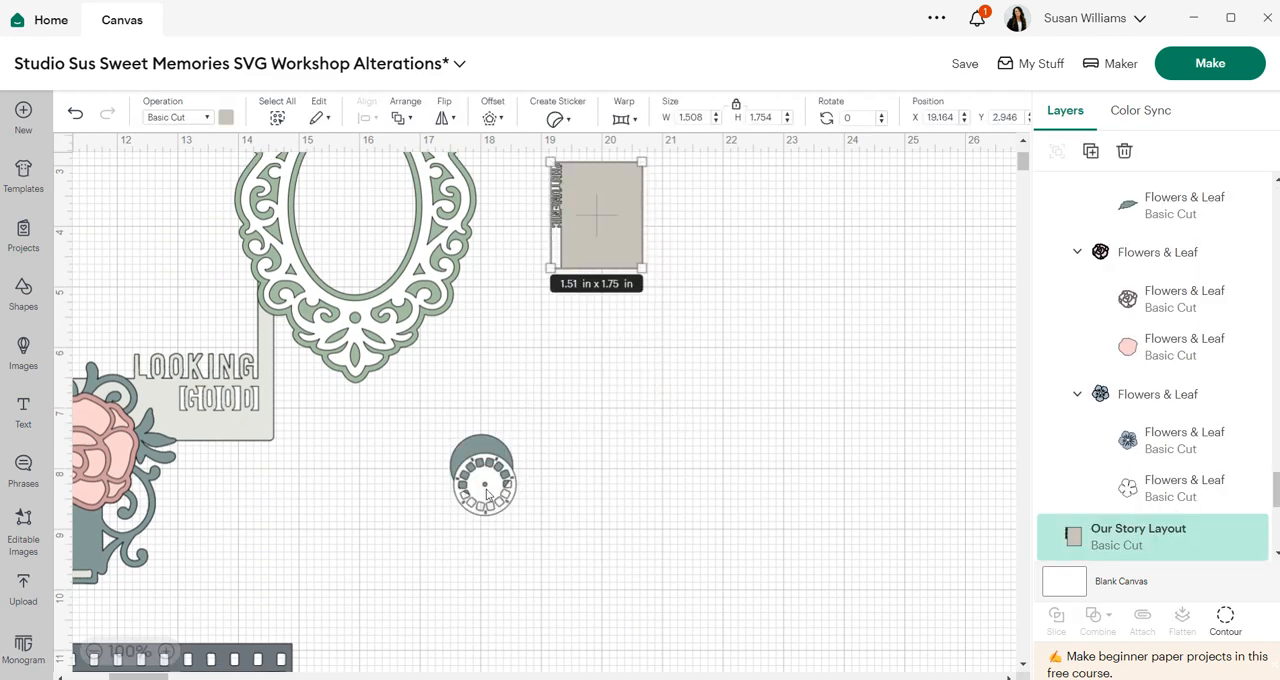
drag(487, 494, 524, 270)
drag(484, 456, 520, 265)
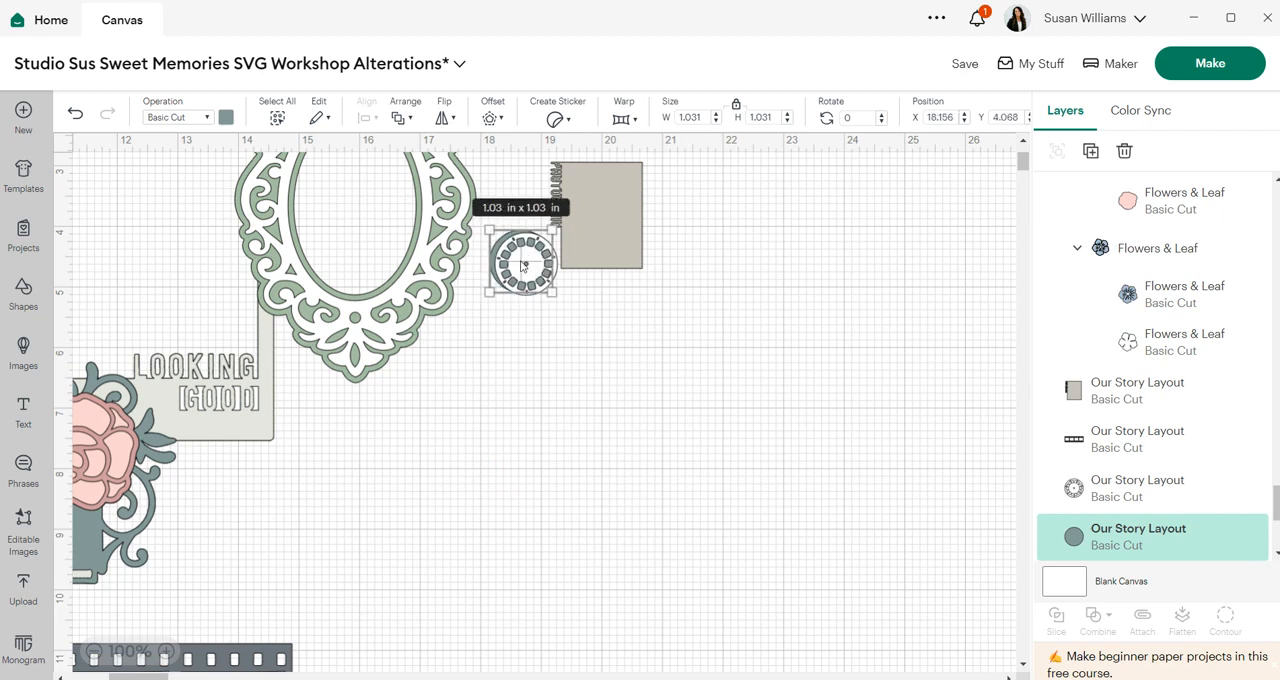
- Zoom out and pile the camera, love this, Reunion, Looking Good frame and oval frame in the top-left corner
drag(135, 677, 95, 678)
click(95, 651)
click(95, 651)
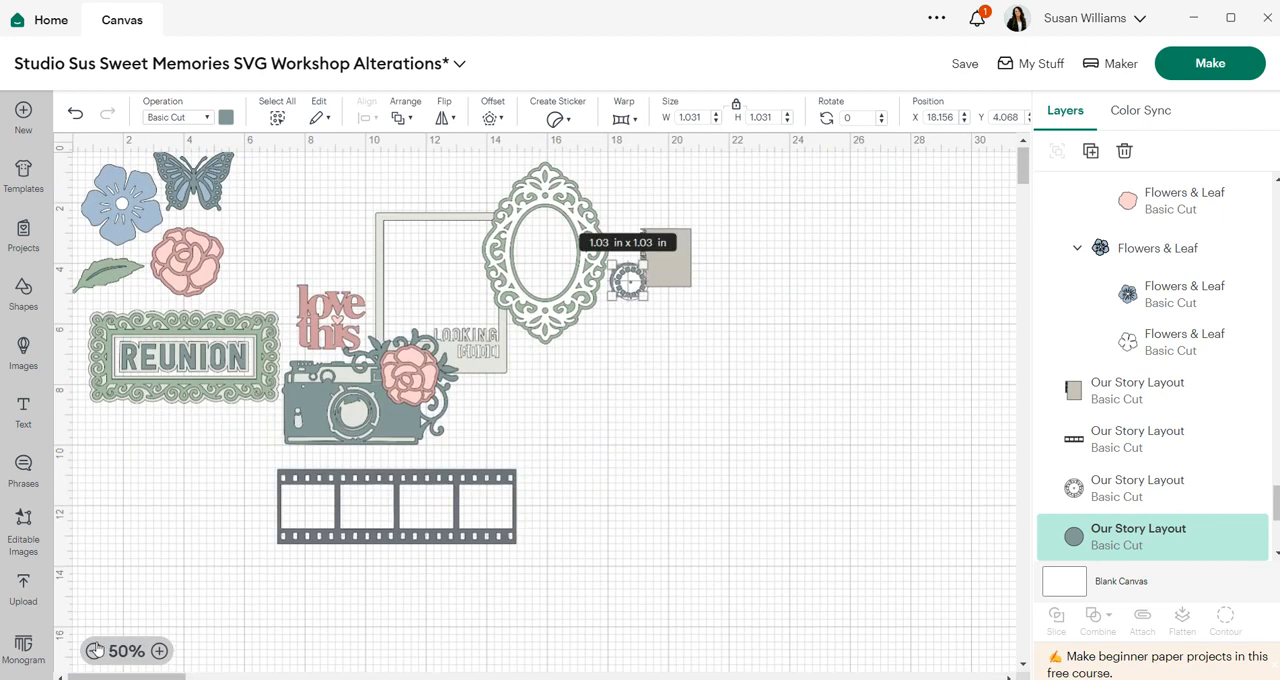
click(540, 443)
drag(412, 417, 213, 242)
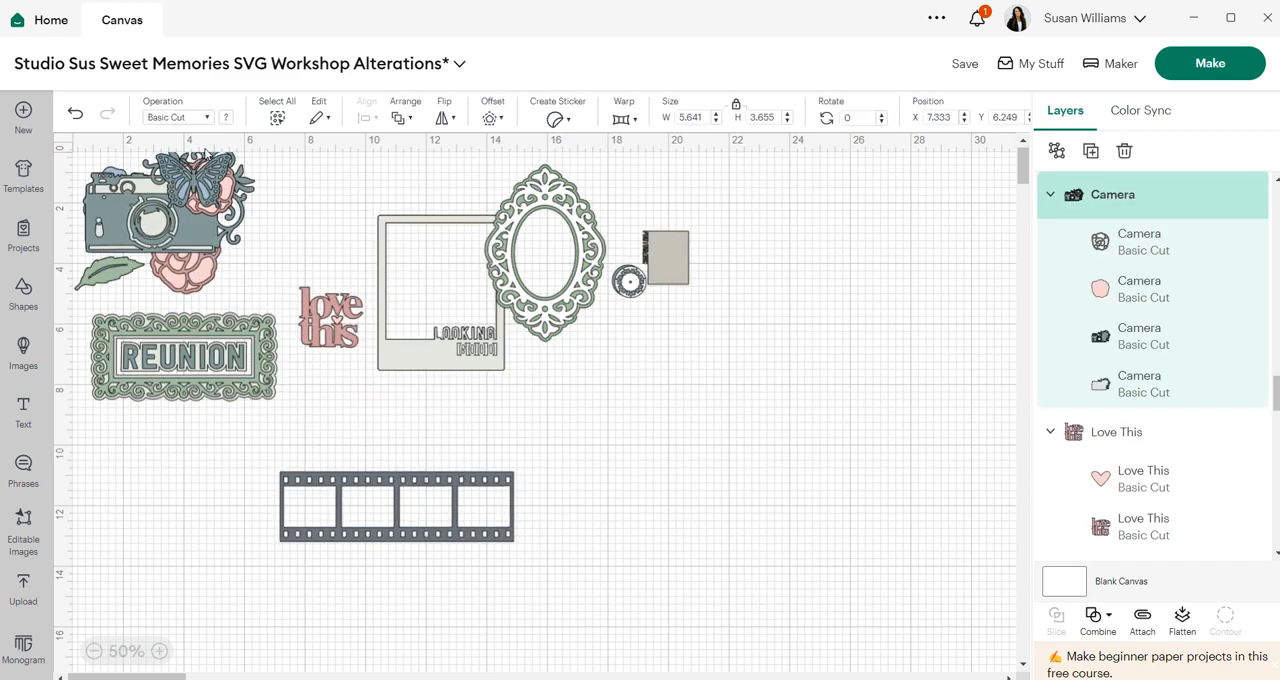
drag(330, 318, 263, 178)
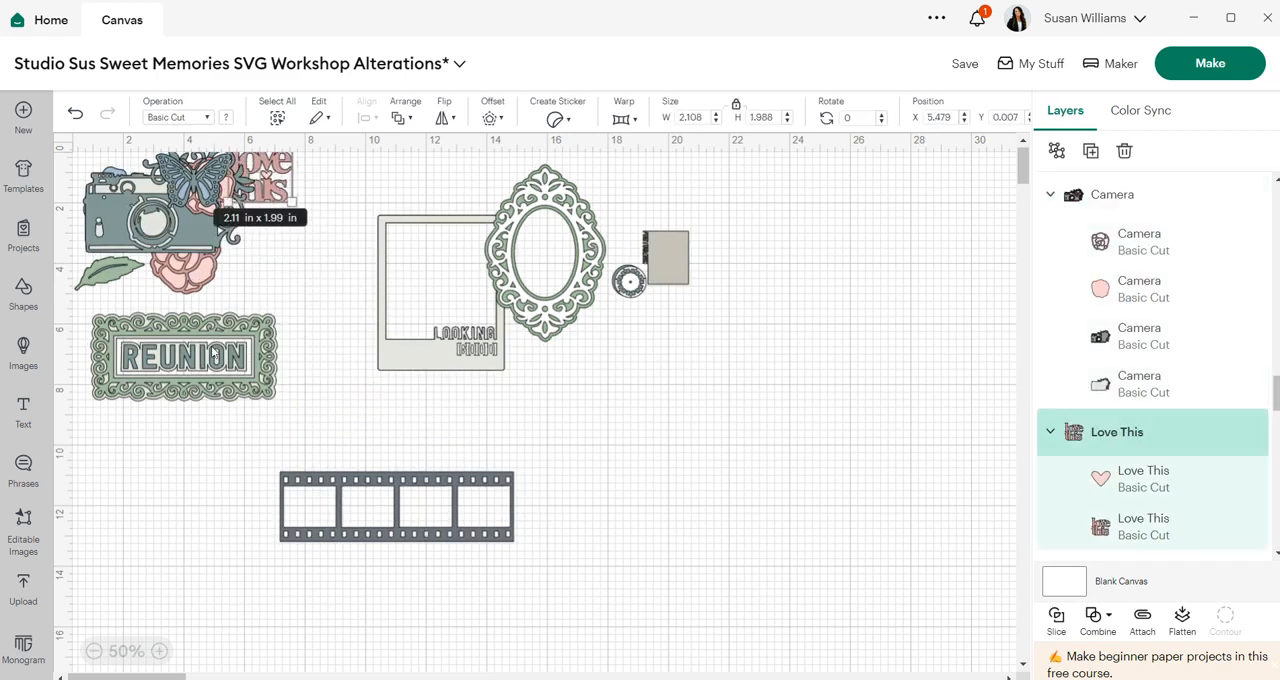
drag(213, 355, 348, 189)
drag(450, 267, 286, 206)
drag(545, 250, 292, 246)
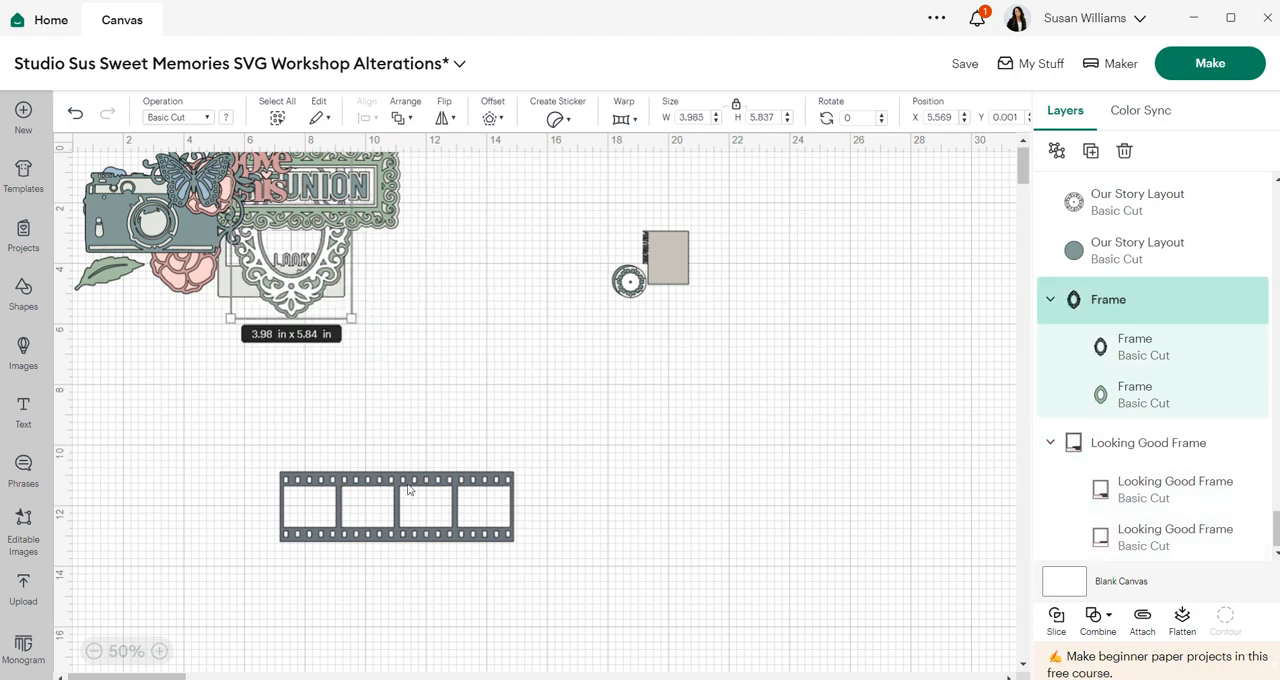
- Move the film strip up and enlarge it to about 17.4 by 5.2 in
drag(408, 489, 454, 367)
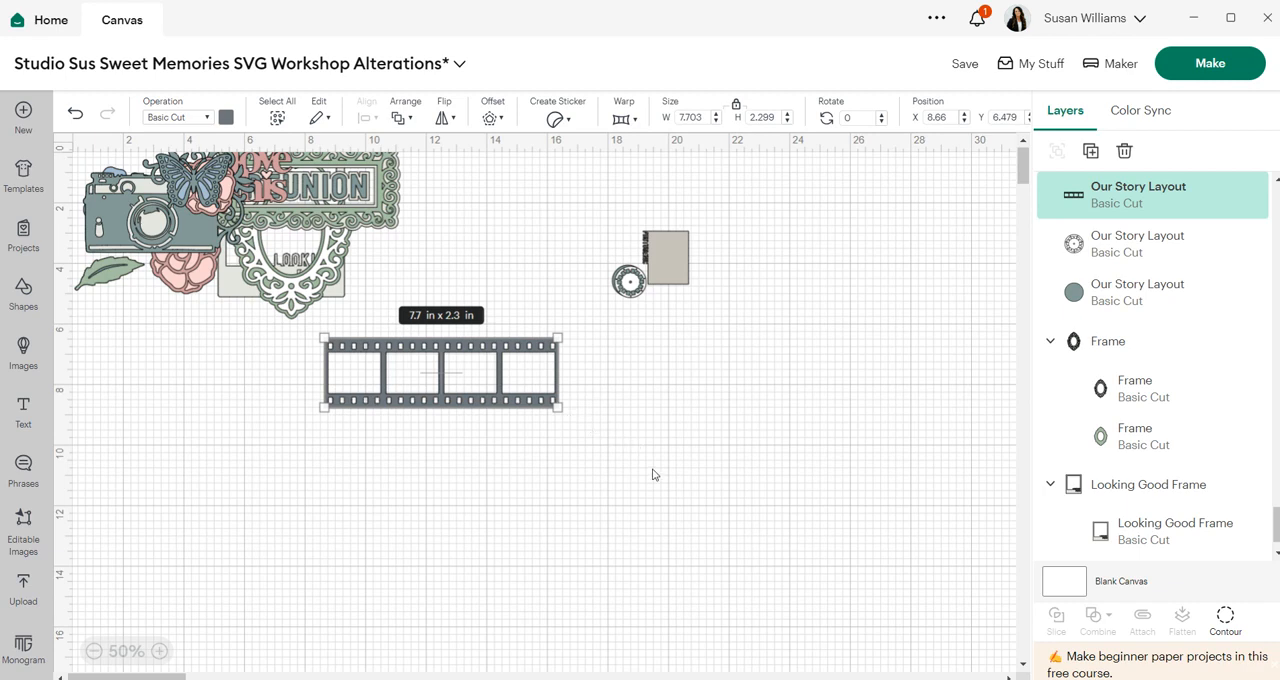
click(655, 478)
click(545, 400)
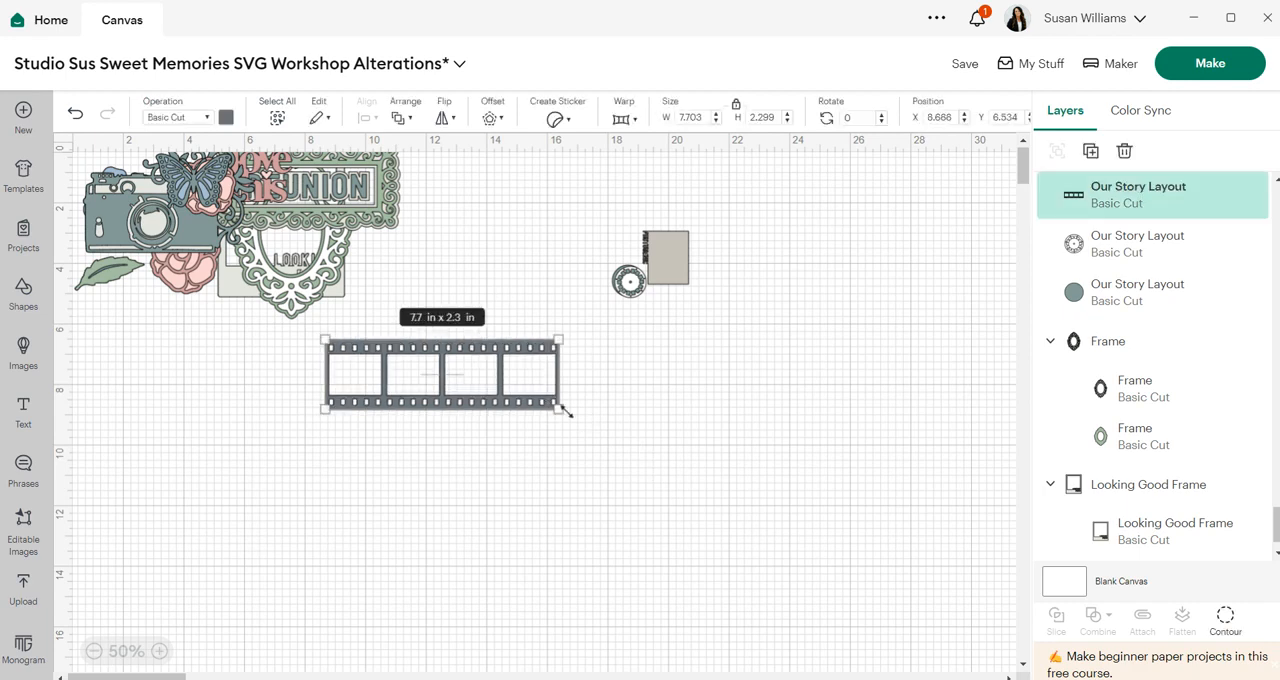
drag(557, 407, 664, 500)
drag(686, 409, 637, 421)
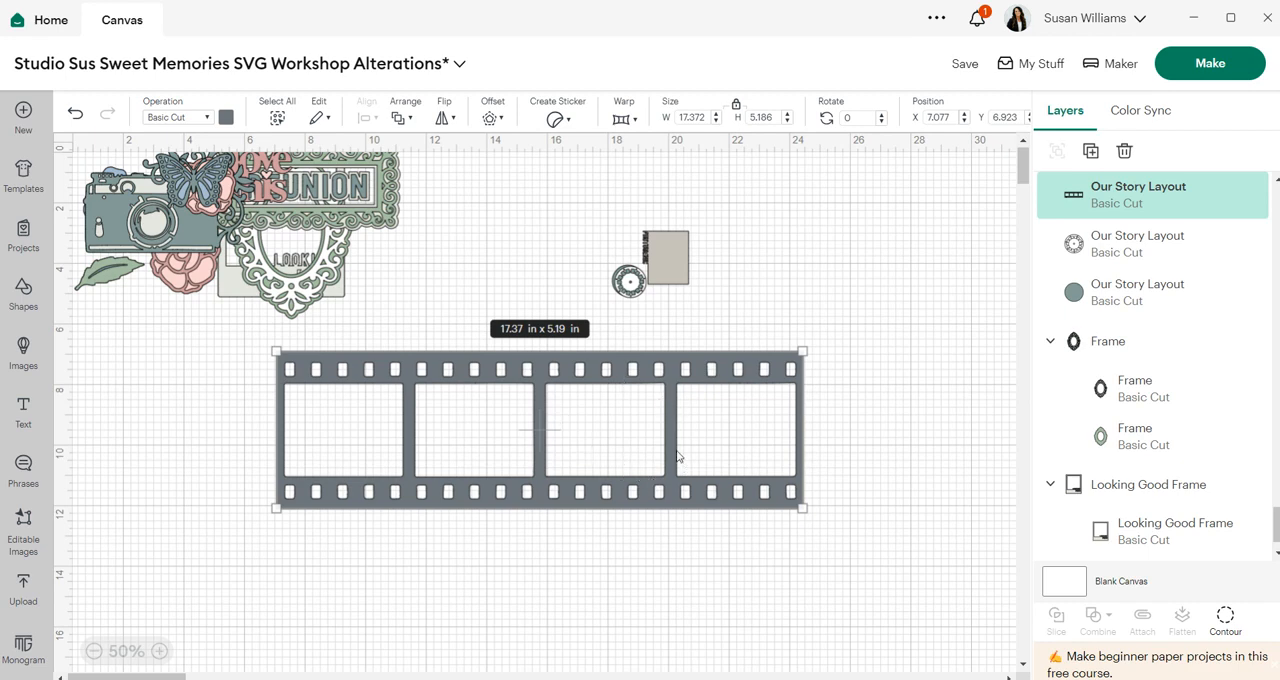
- Move the two circle pieces up beside the photo mat and nudge the film strip slightly
drag(645, 282, 505, 182)
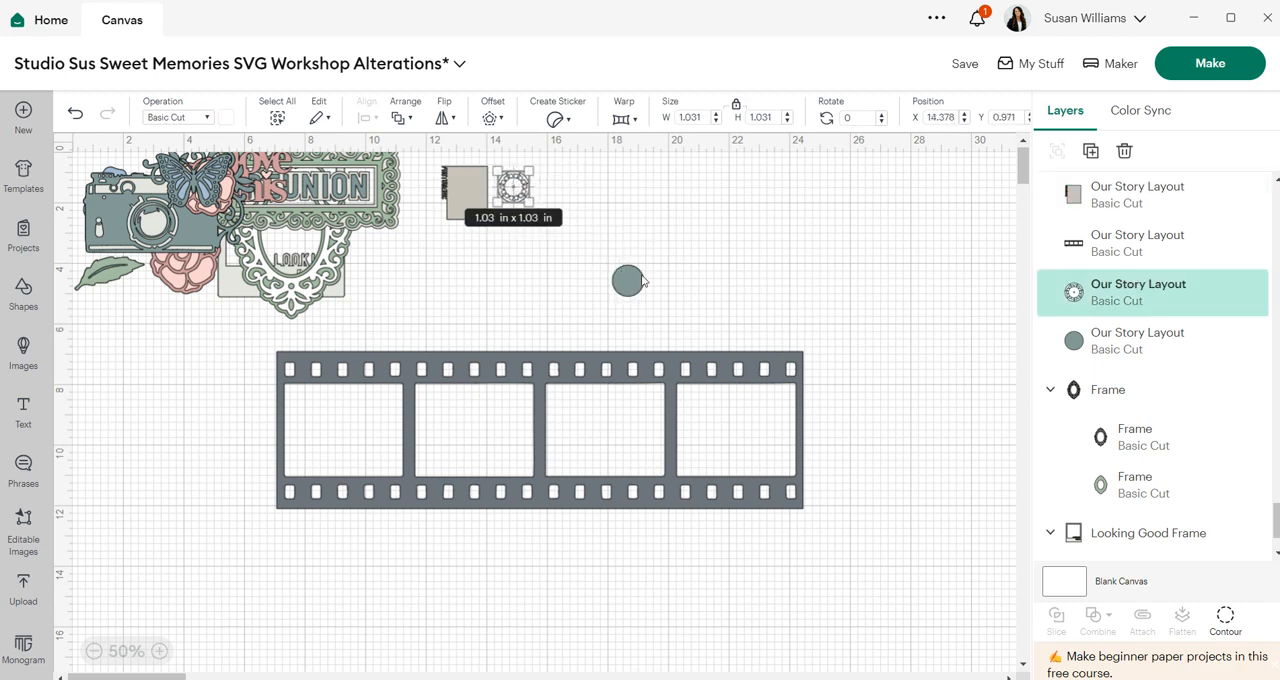
drag(628, 288, 433, 200)
mouse_move(574, 373)
mouse_down()
mouse_move(588, 337)
mouse_move(590, 361)
mouse_up()
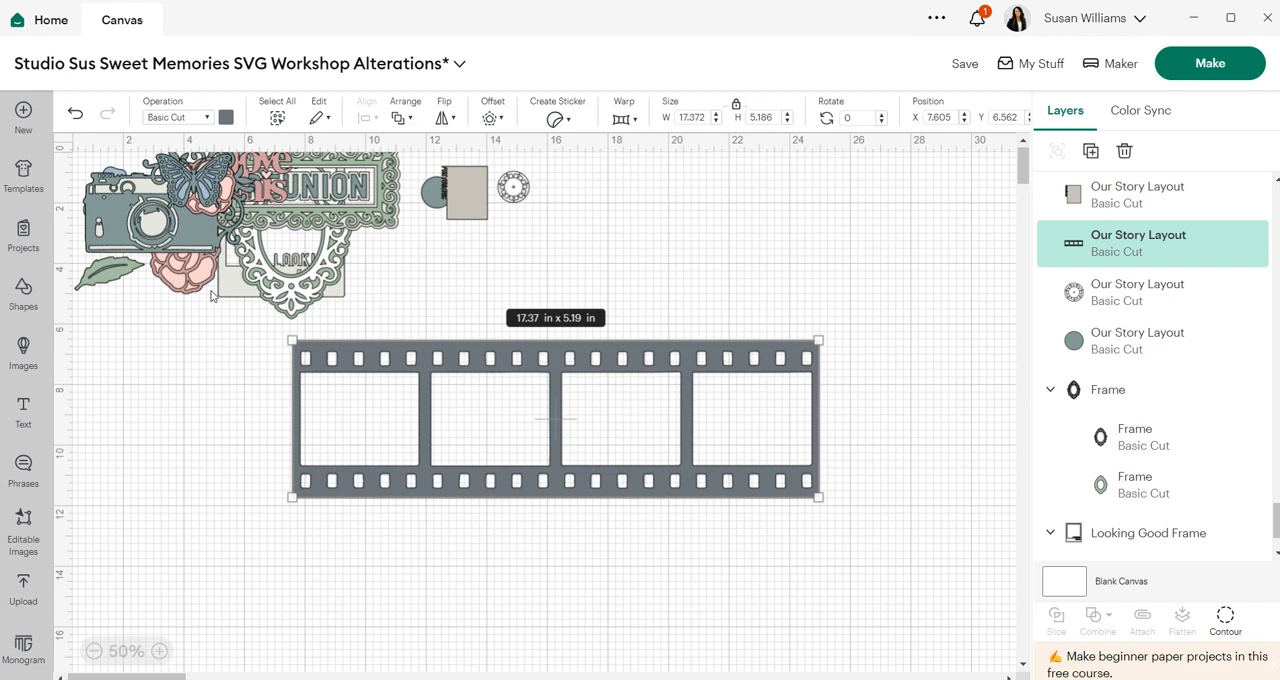
- Insert a square, stretch it into a white bar about 17.15 by 0.86 in covering the film strip's top sprocket row
click(30, 296)
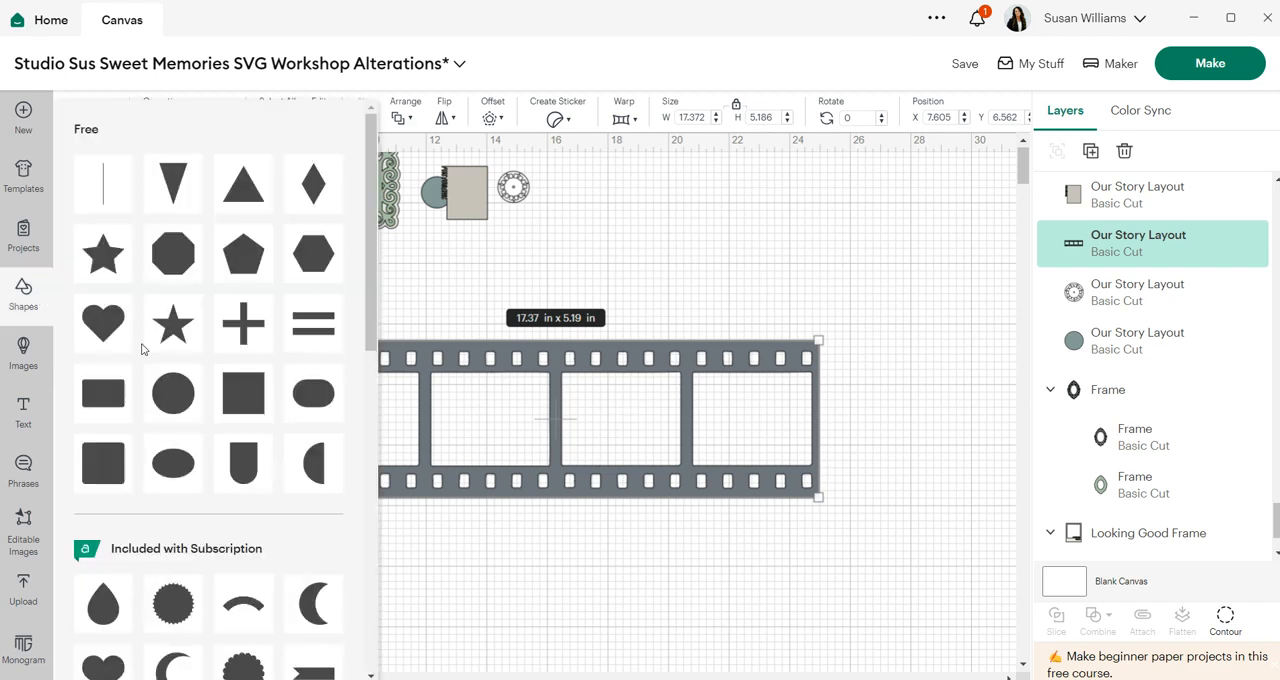
click(249, 398)
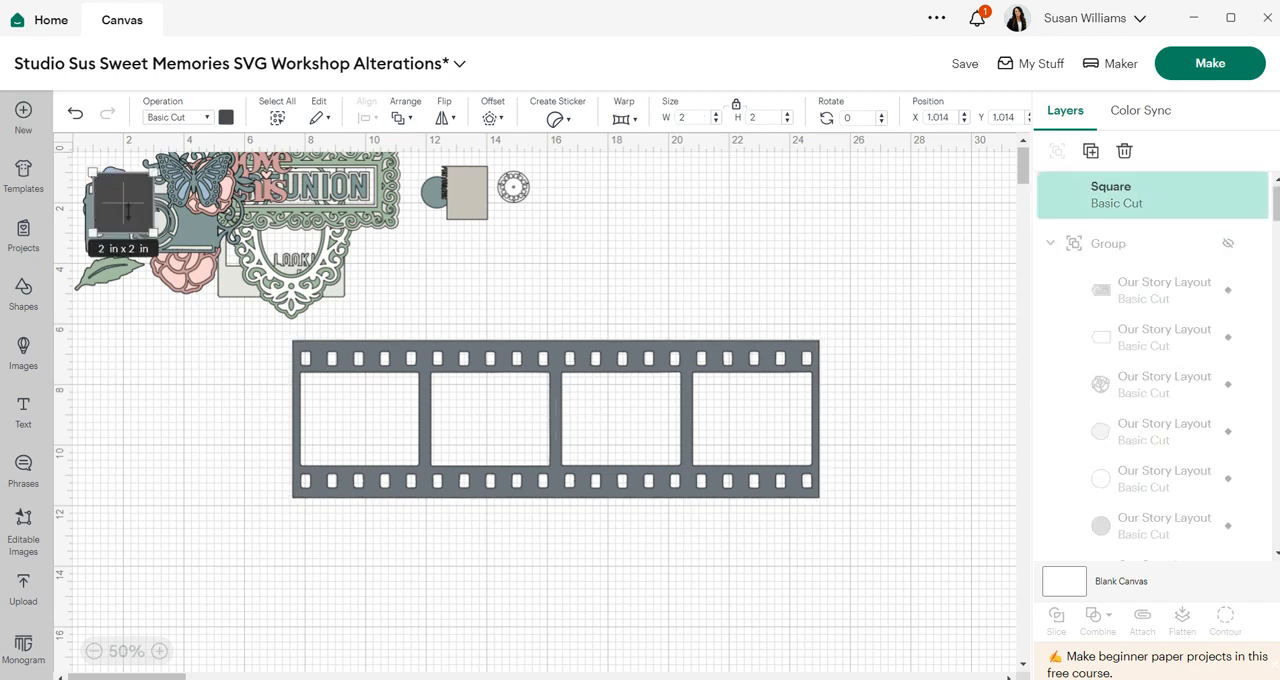
drag(128, 210, 800, 362)
click(767, 276)
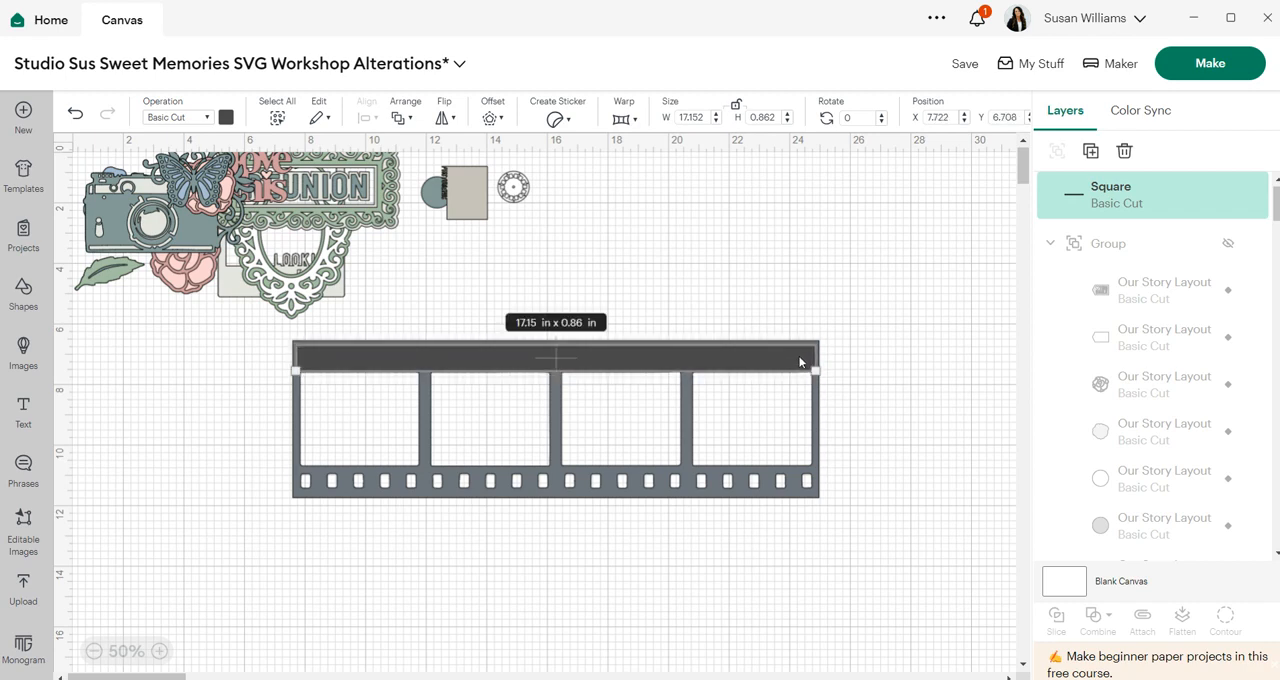
click(227, 118)
click(243, 188)
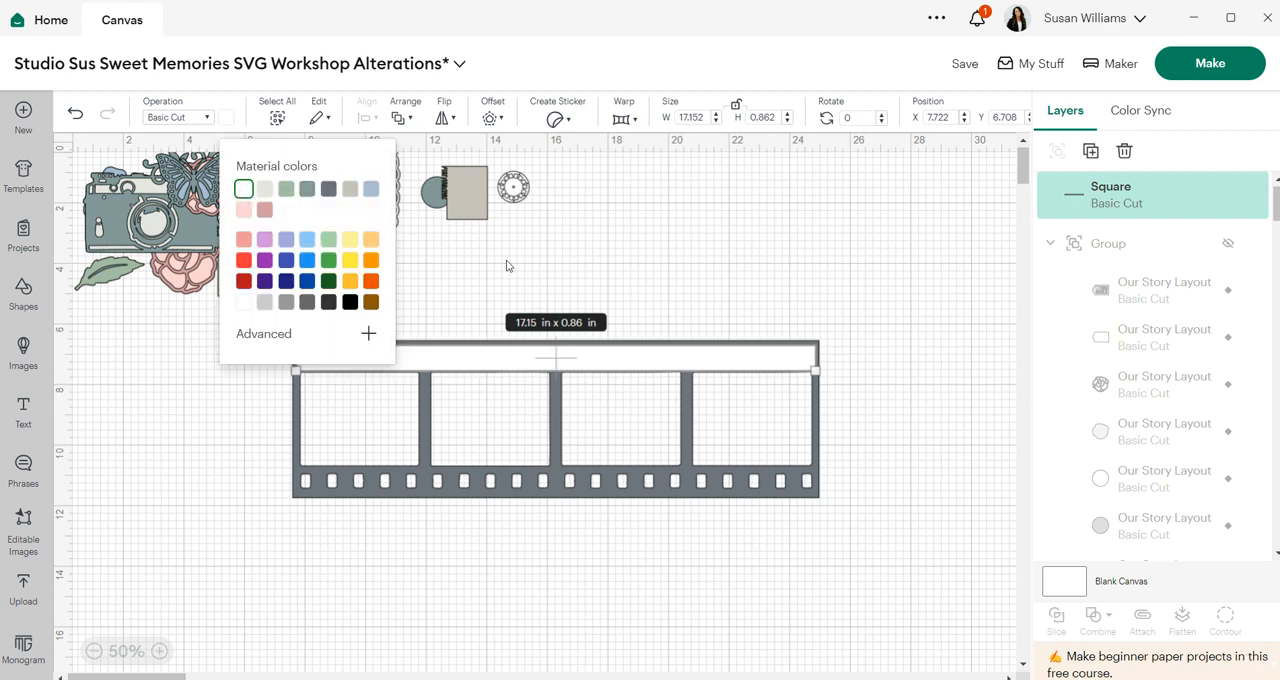
- Copy and paste the white bar and place the copy over the film strip's bottom sprocket row
right_click(601, 359)
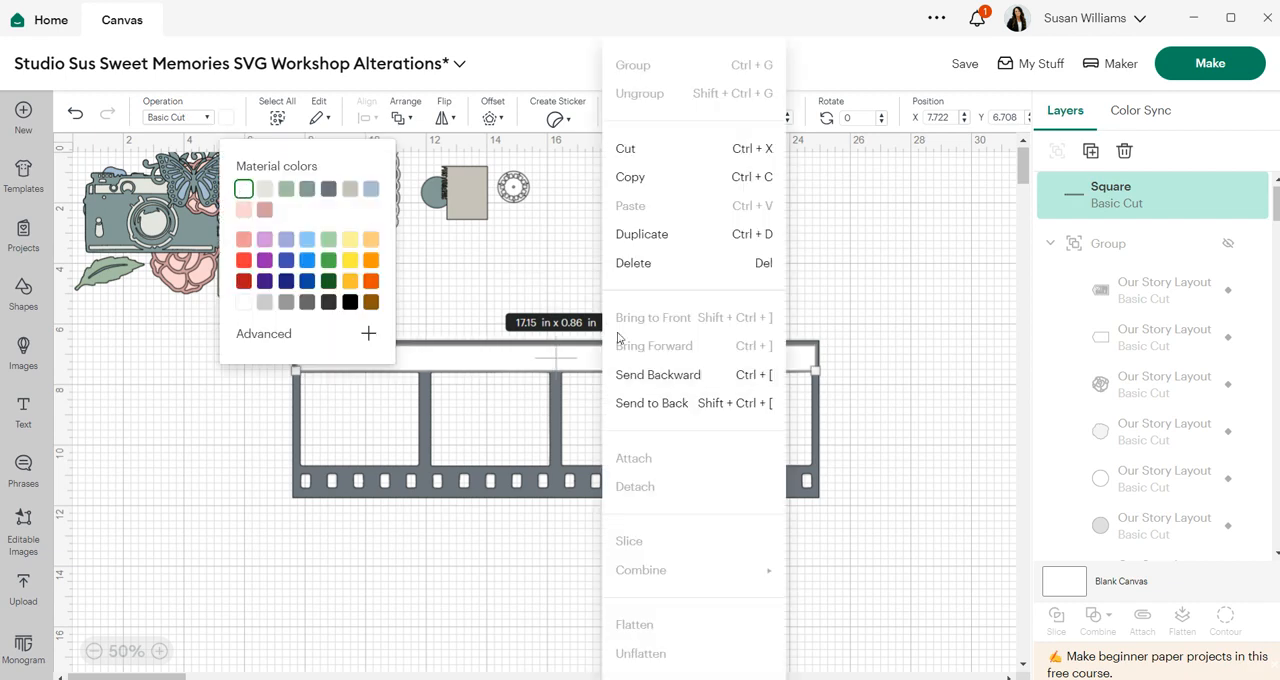
click(651, 177)
right_click(557, 534)
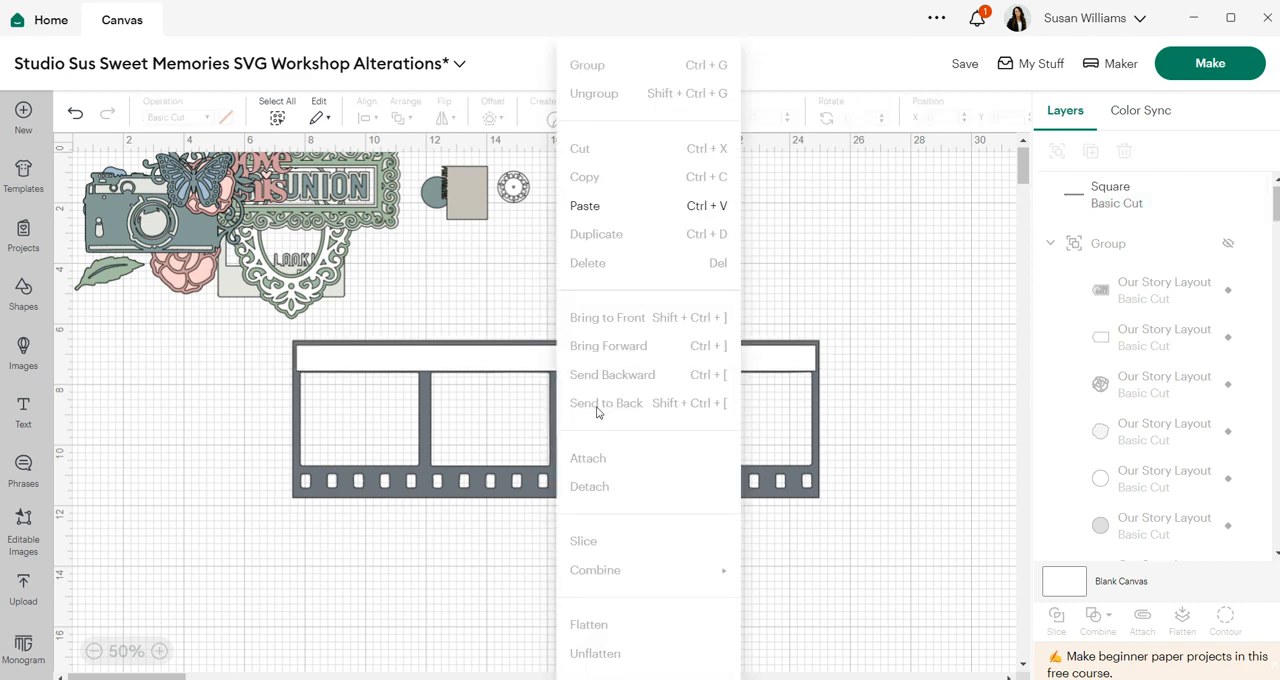
click(626, 205)
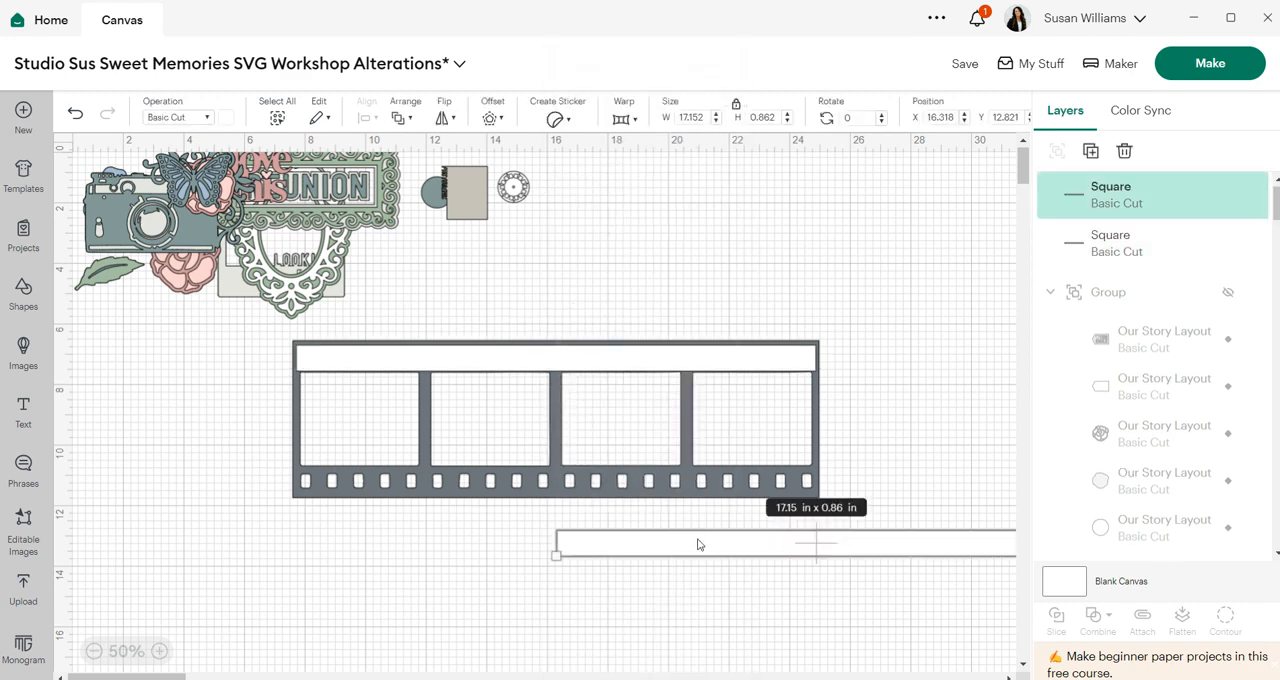
drag(698, 544, 434, 483)
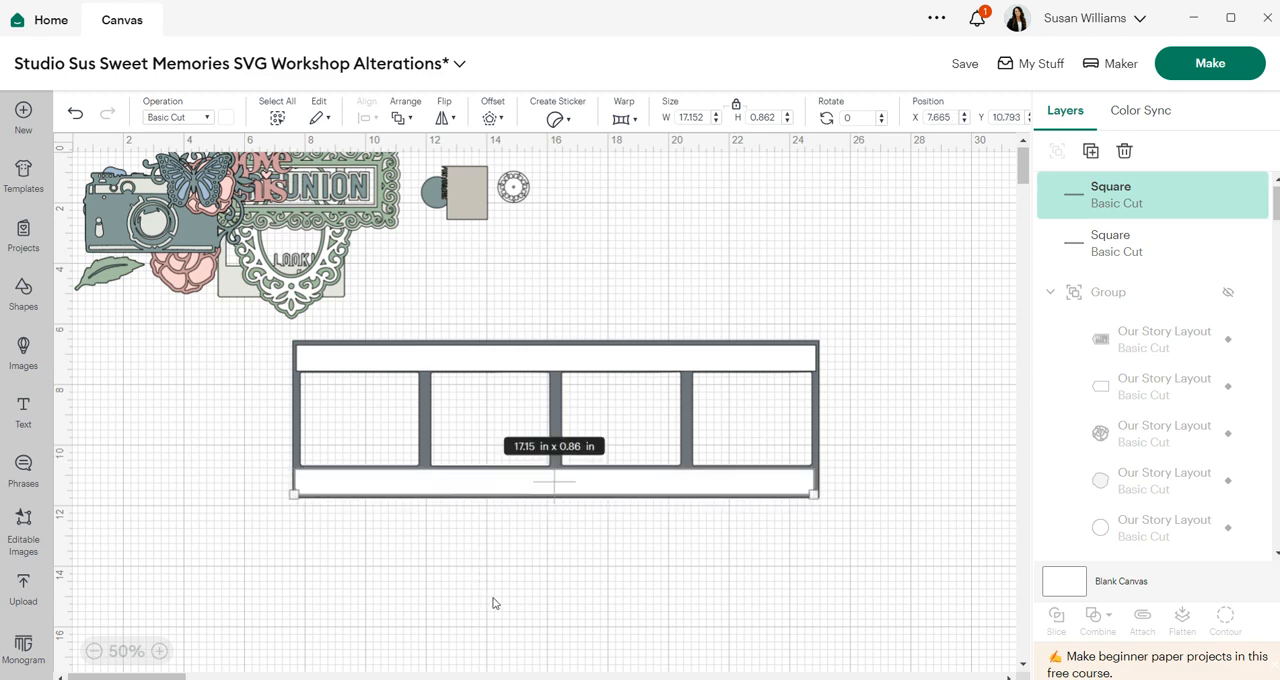
- Bring the film strip in front of the two white bars
click(699, 419)
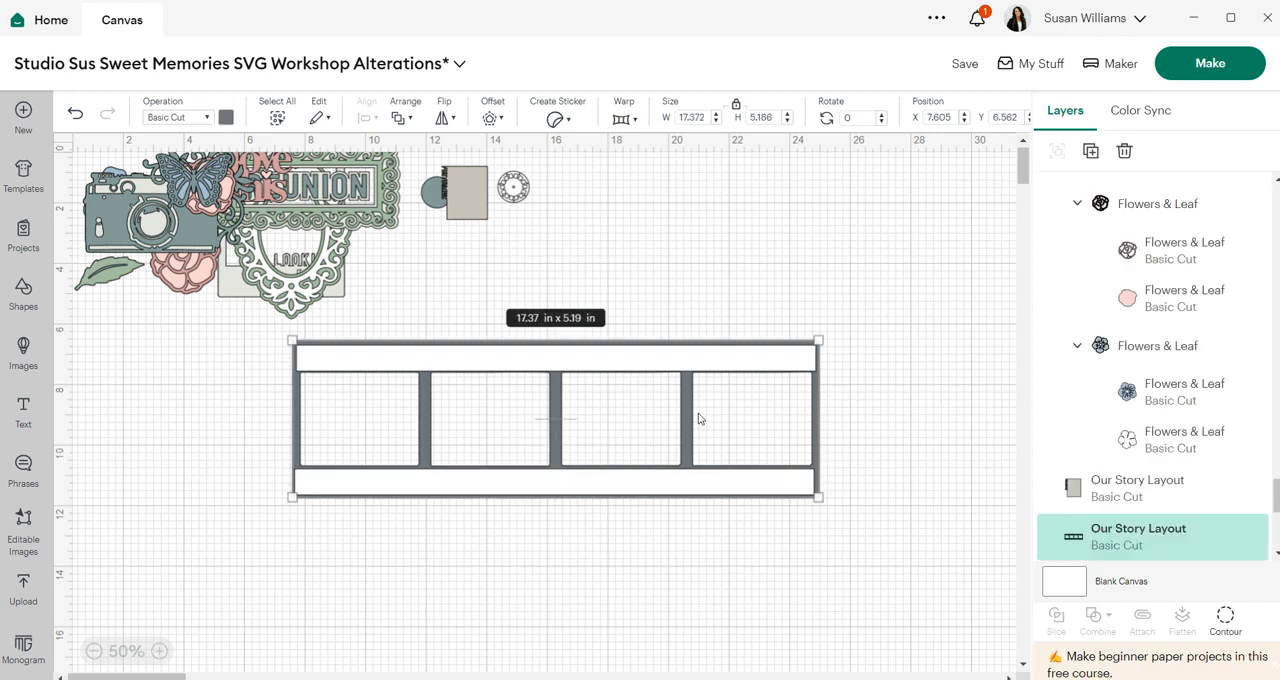
right_click(699, 419)
click(757, 344)
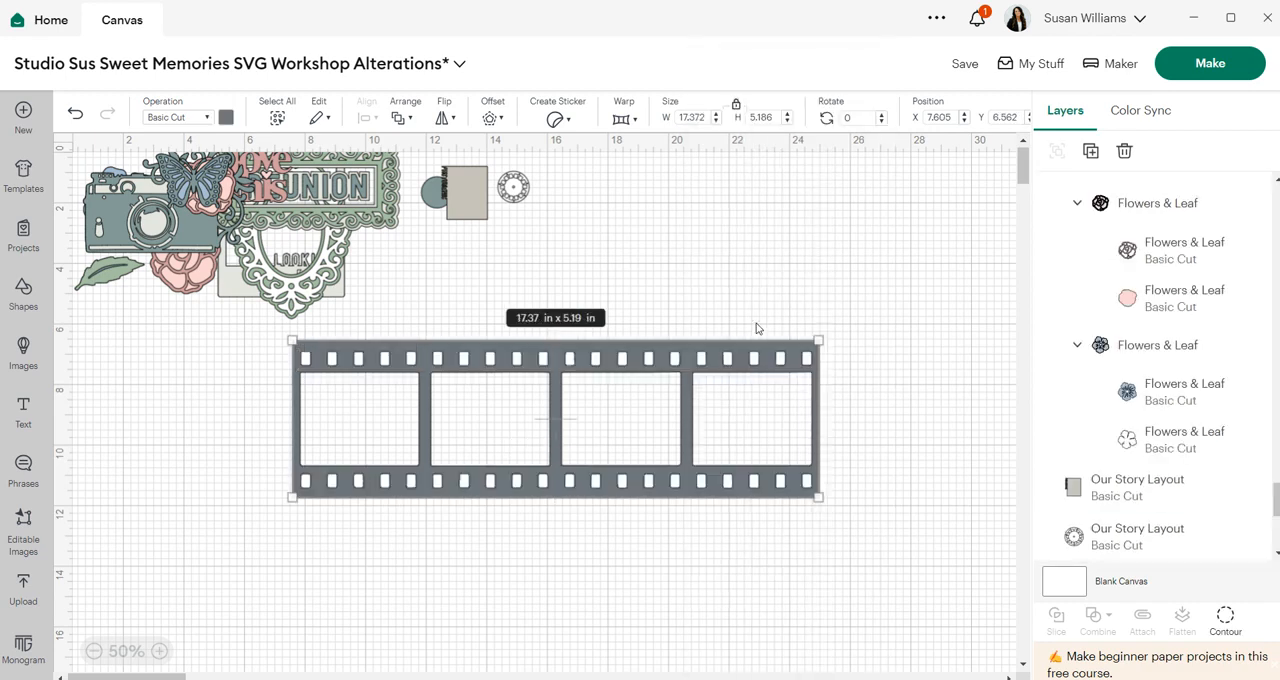
click(679, 584)
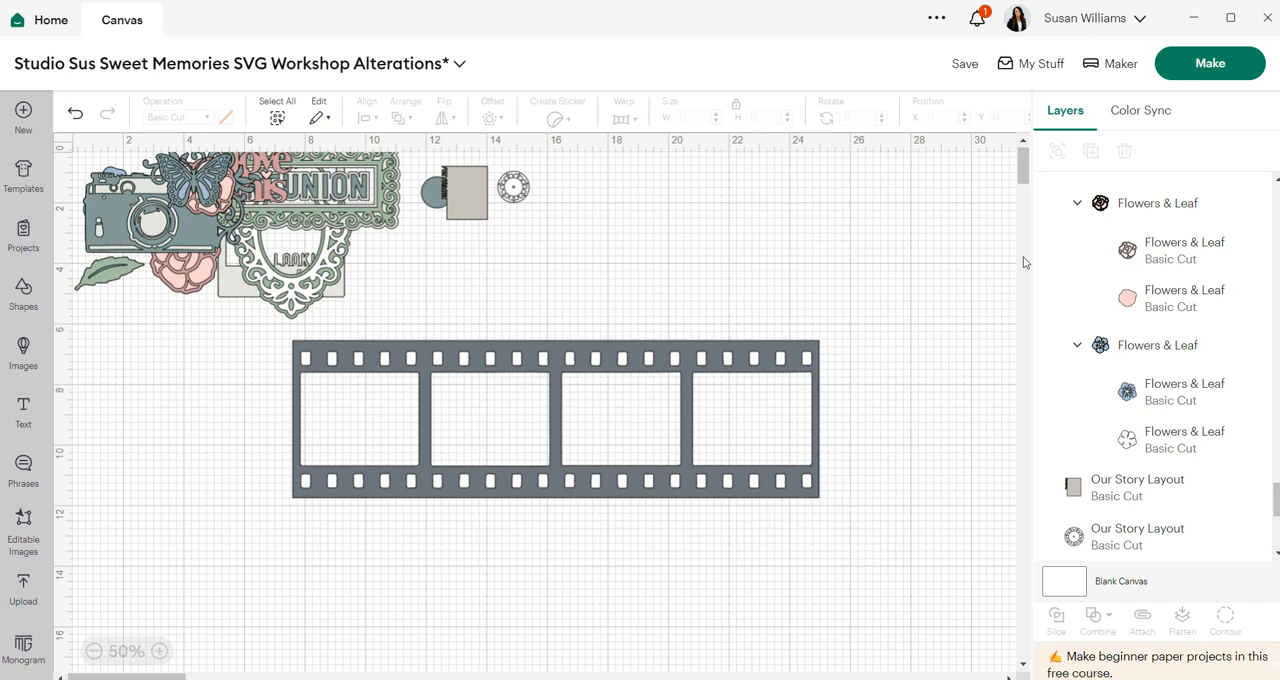
- Offset the film strip by 0.028 in with rounded corners
click(686, 414)
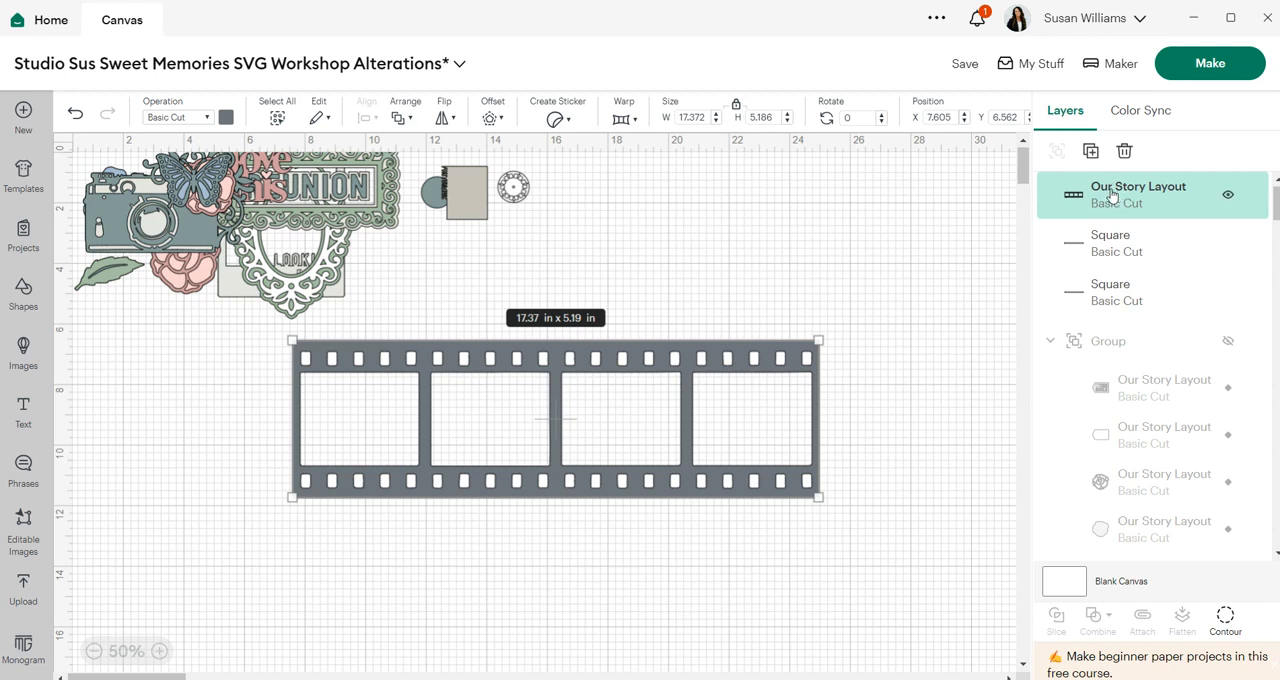
click(499, 122)
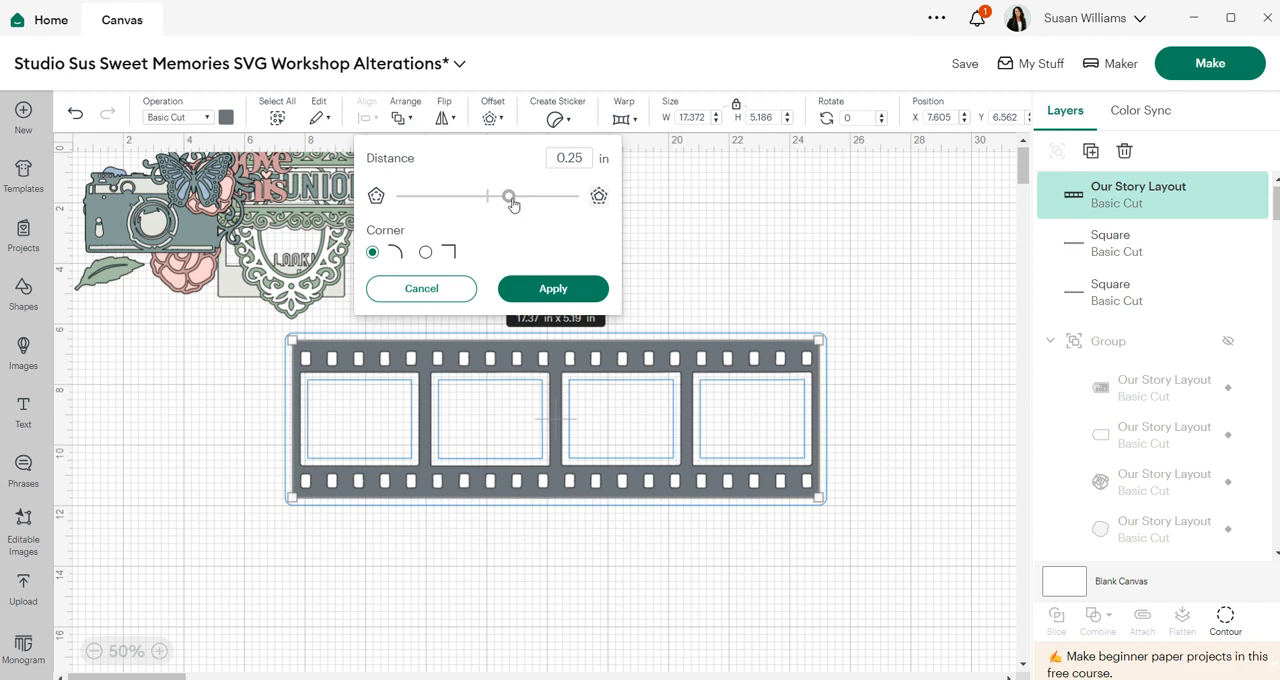
drag(509, 197, 507, 201)
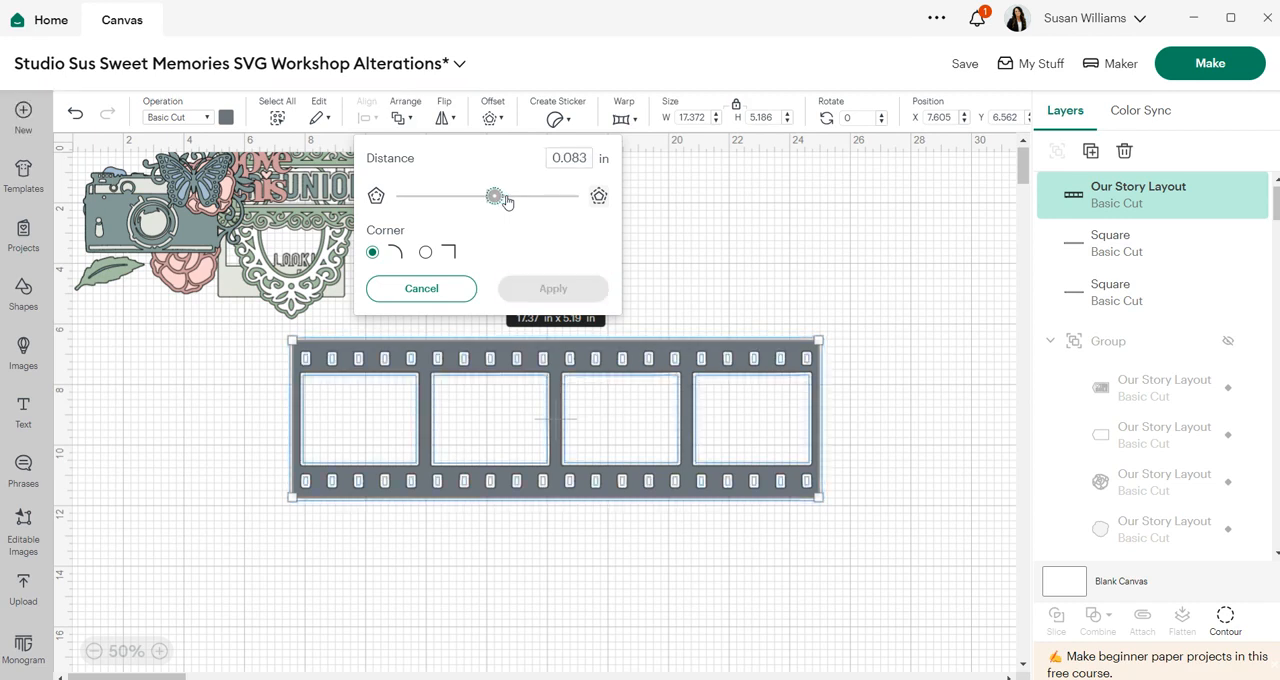
key(Left)
key(Left)
key(Left)
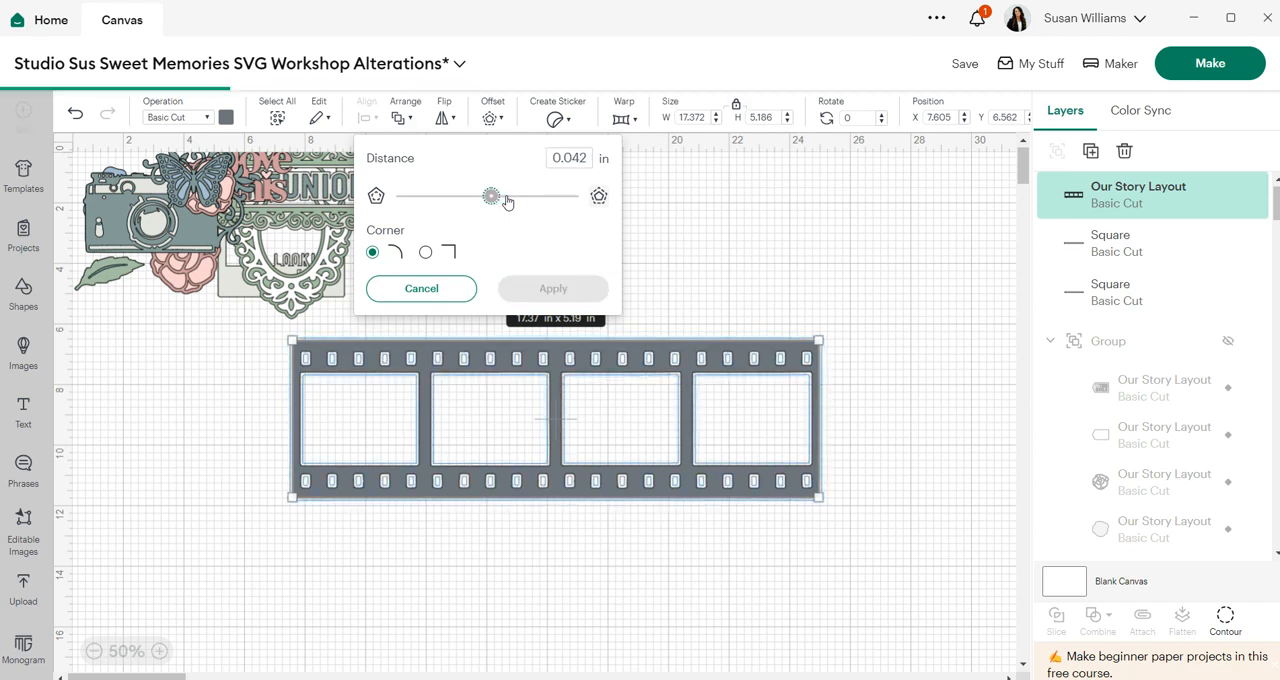
key(Left)
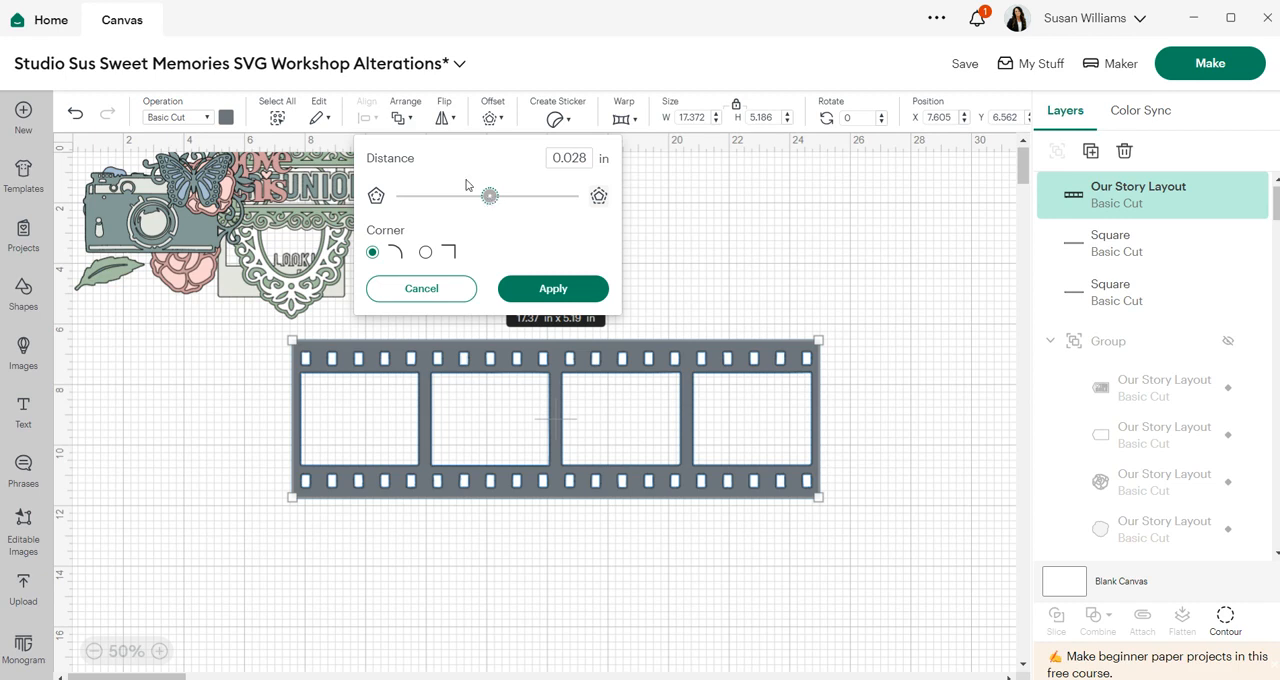
click(545, 289)
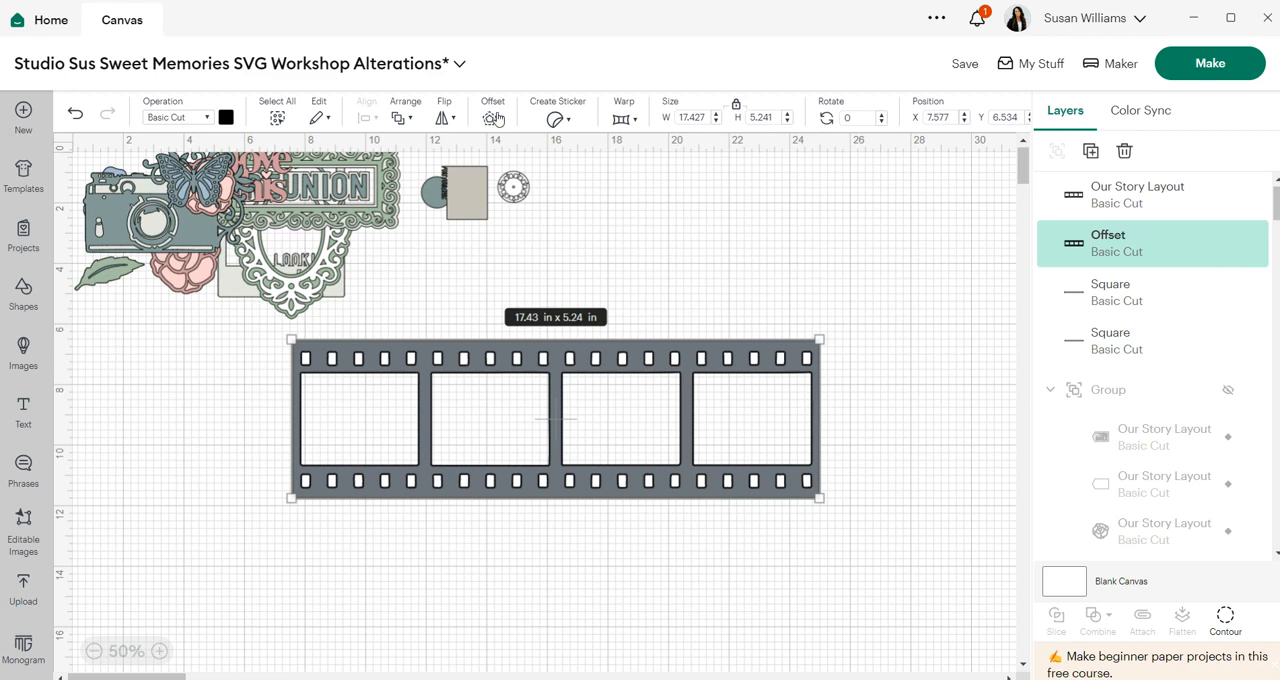
- Flatten the film strip together with its offset and white bars, then unflatten them
click(494, 118)
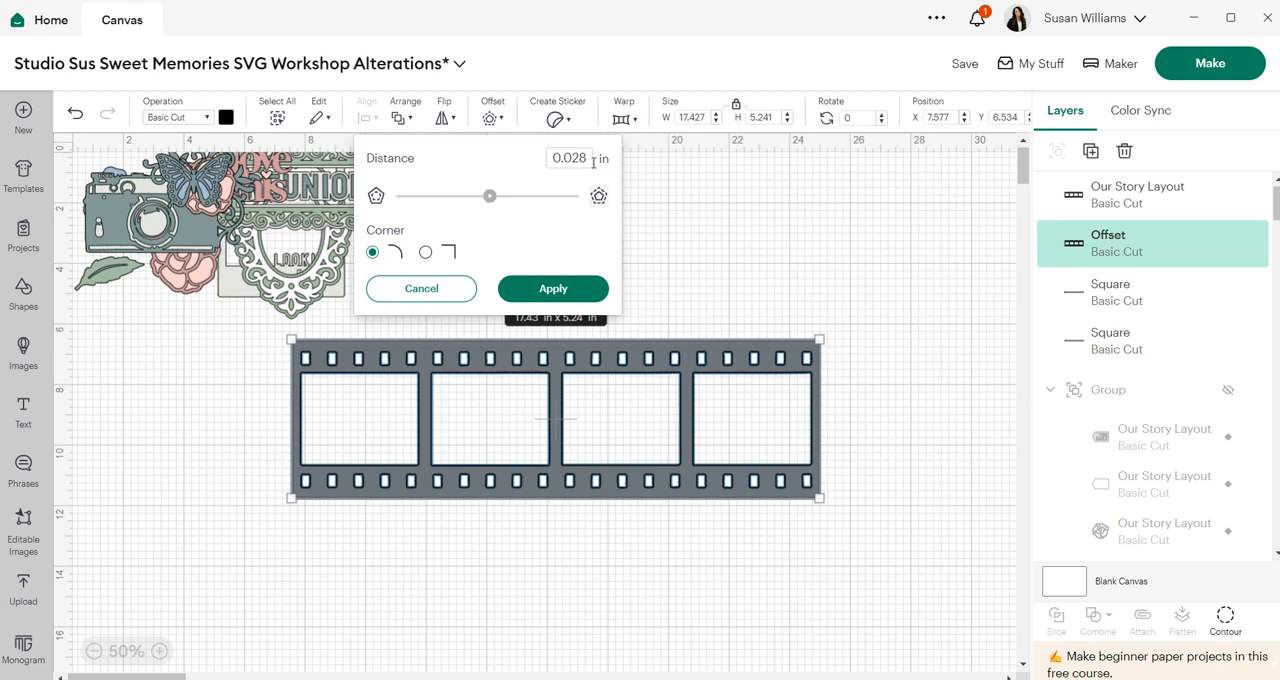
click(673, 214)
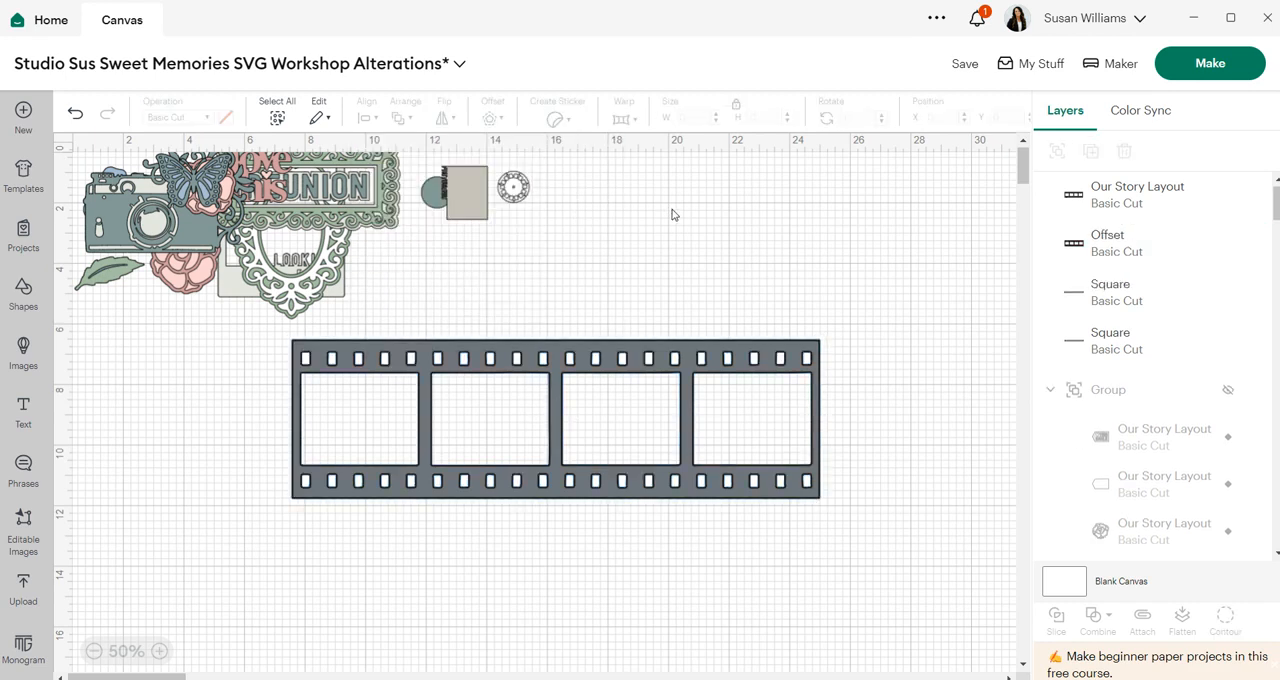
drag(885, 548, 264, 332)
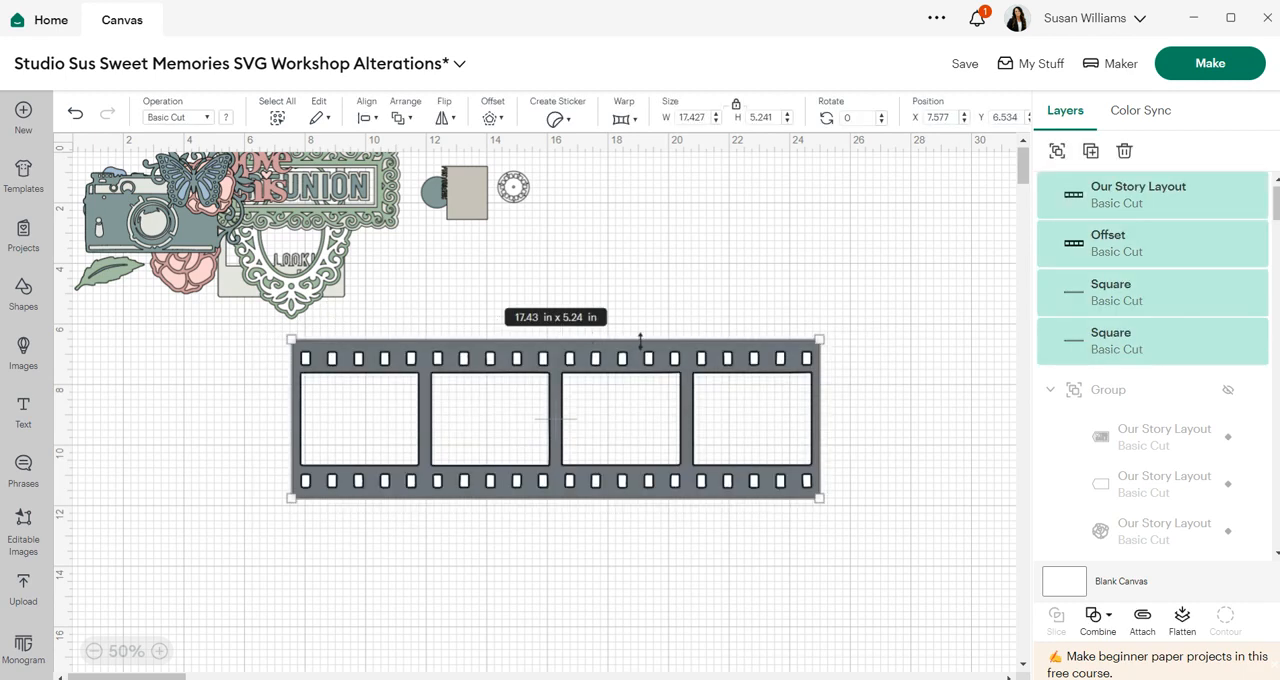
click(1183, 625)
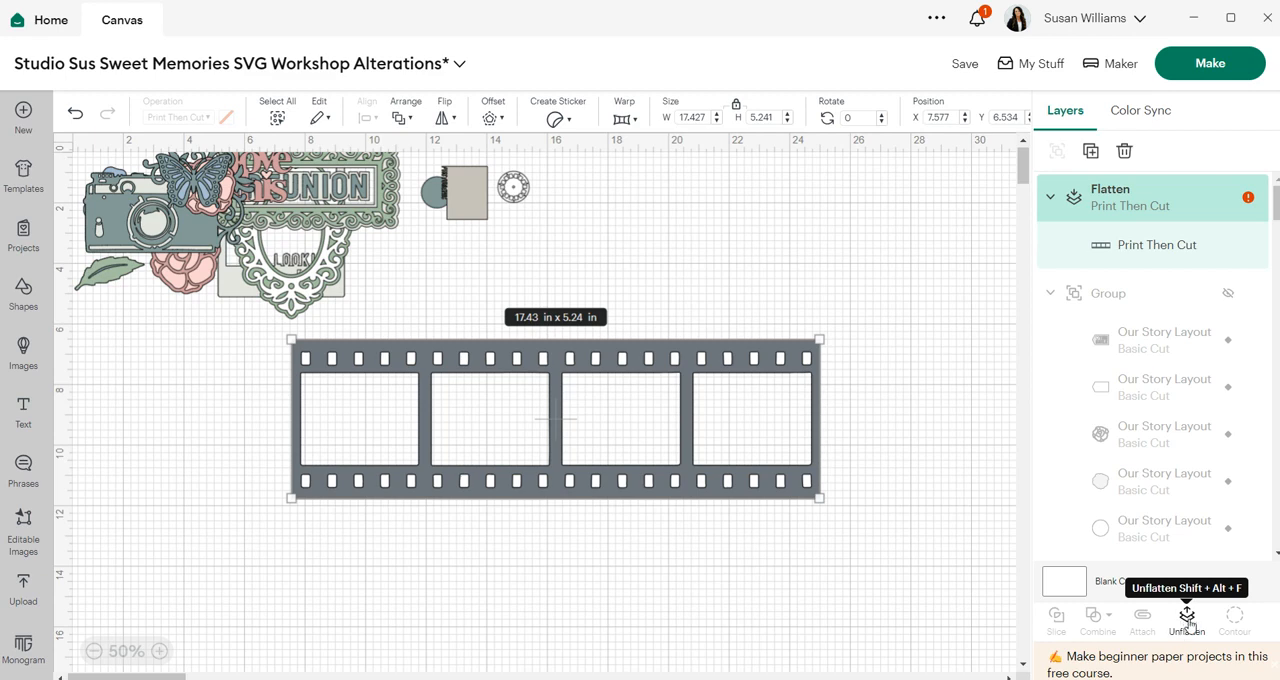
click(1188, 617)
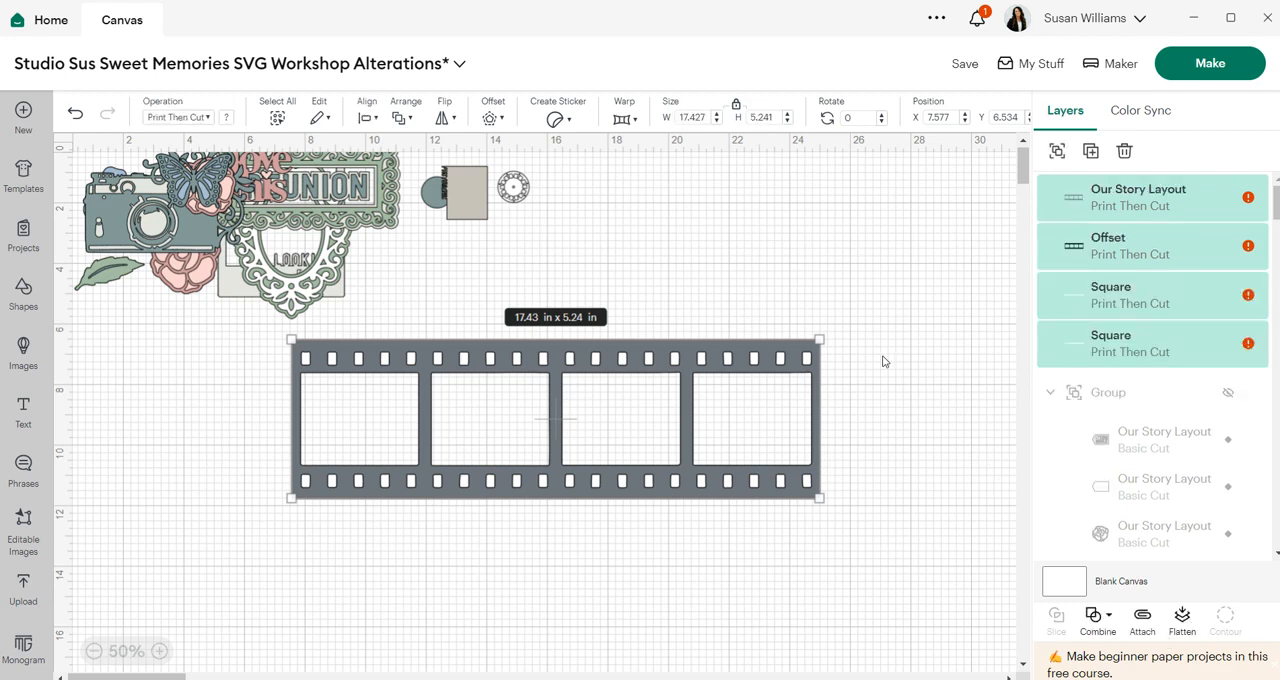
- Delete the offset layer and offset the film strip again by 0.056 in with rounded corners
click(1144, 246)
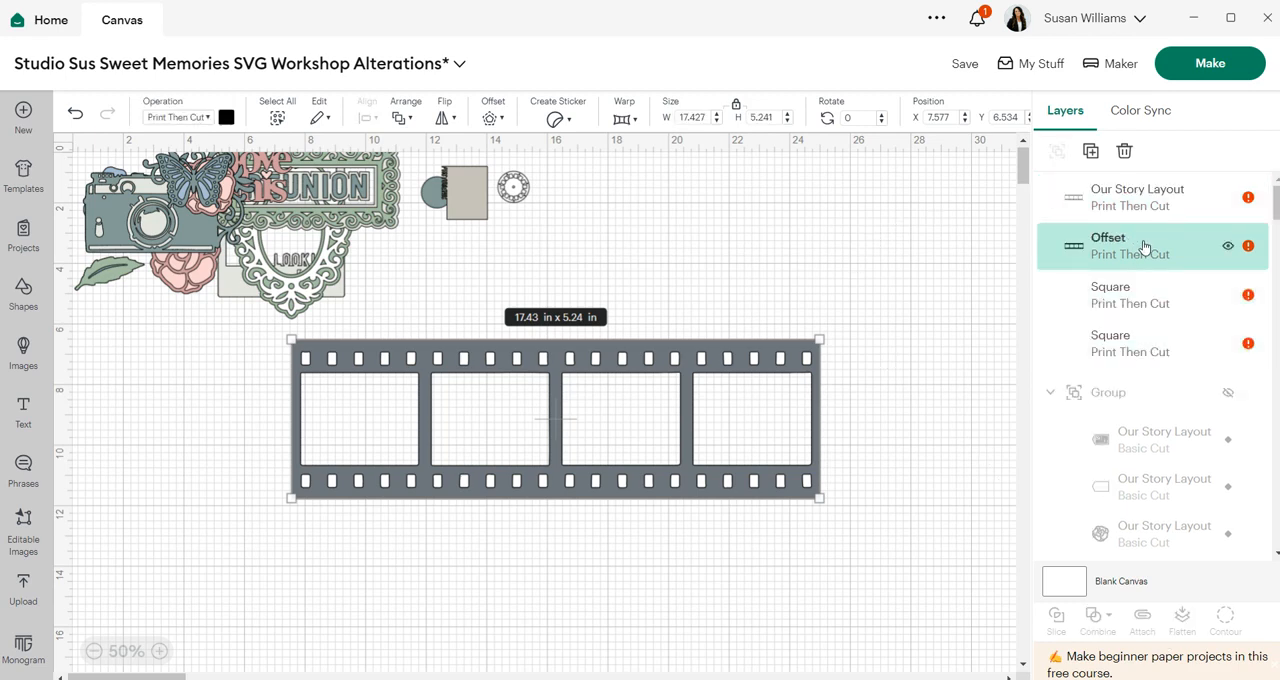
key(Delete)
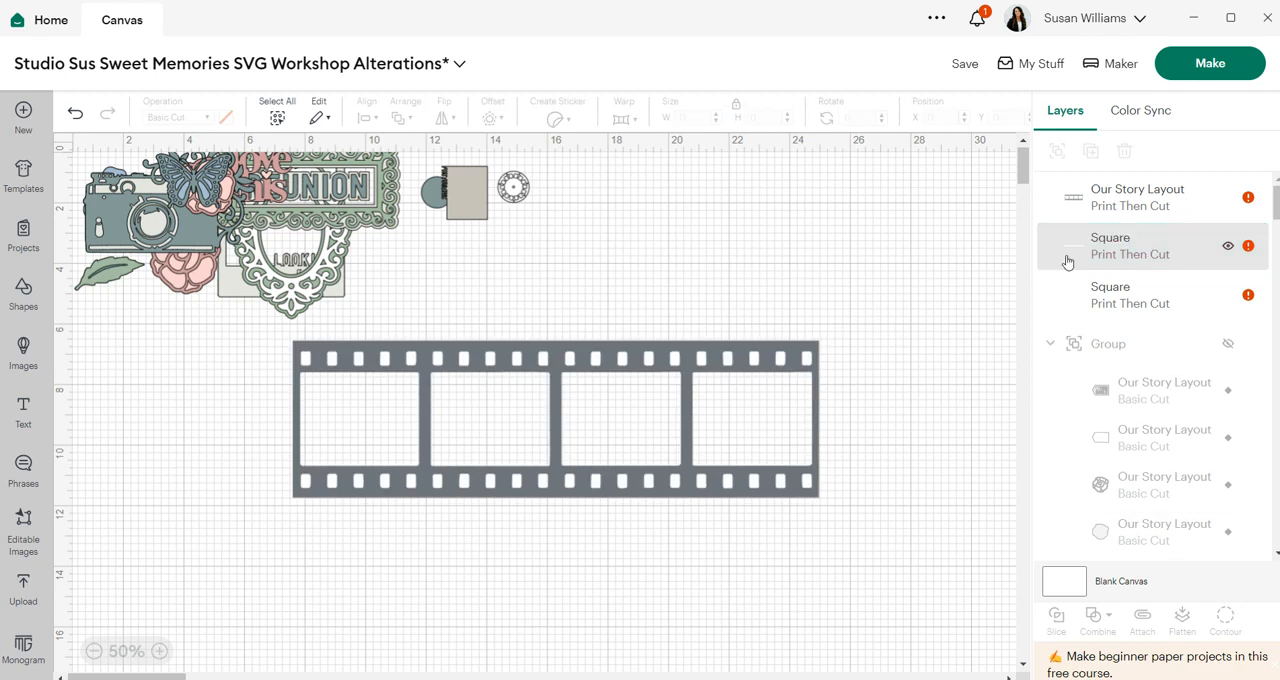
click(1114, 207)
click(492, 119)
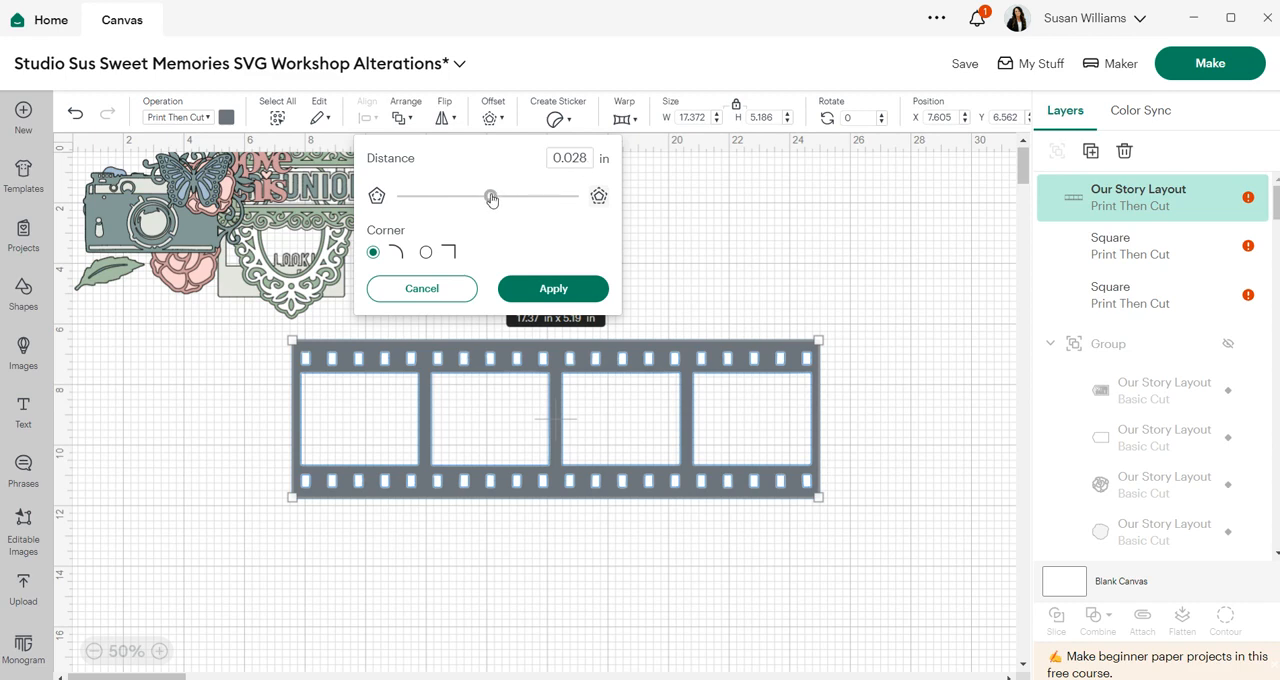
drag(491, 198, 492, 197)
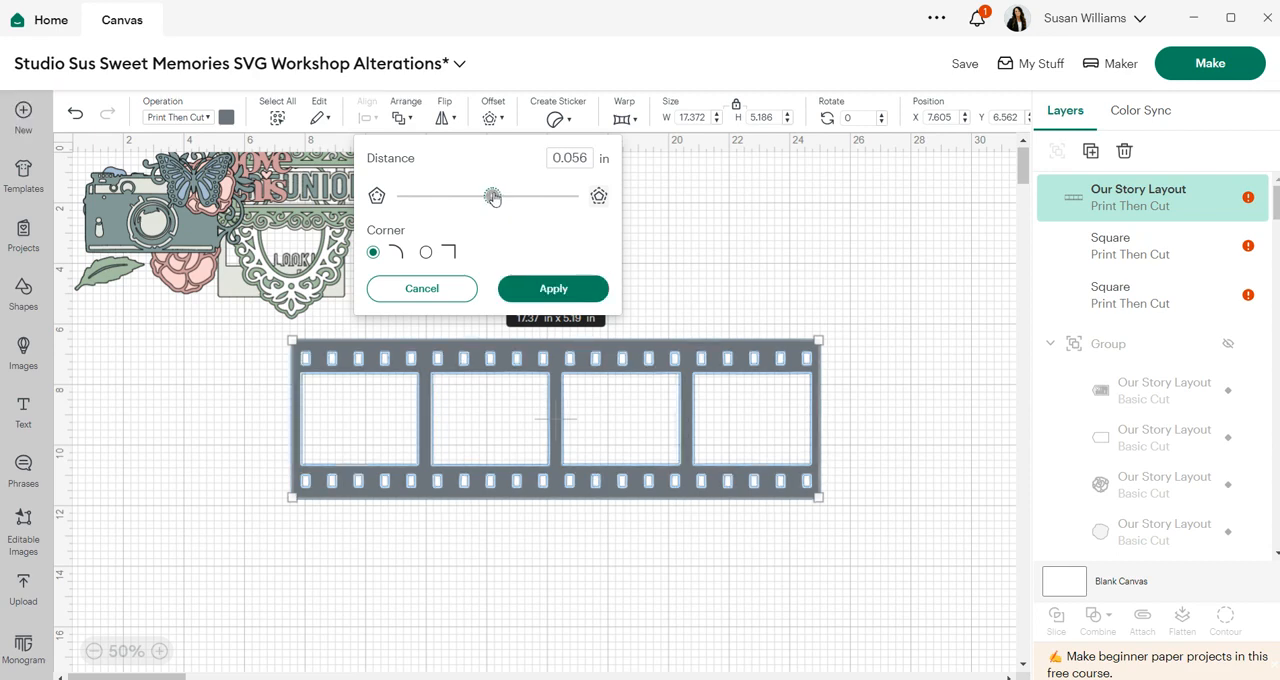
click(543, 289)
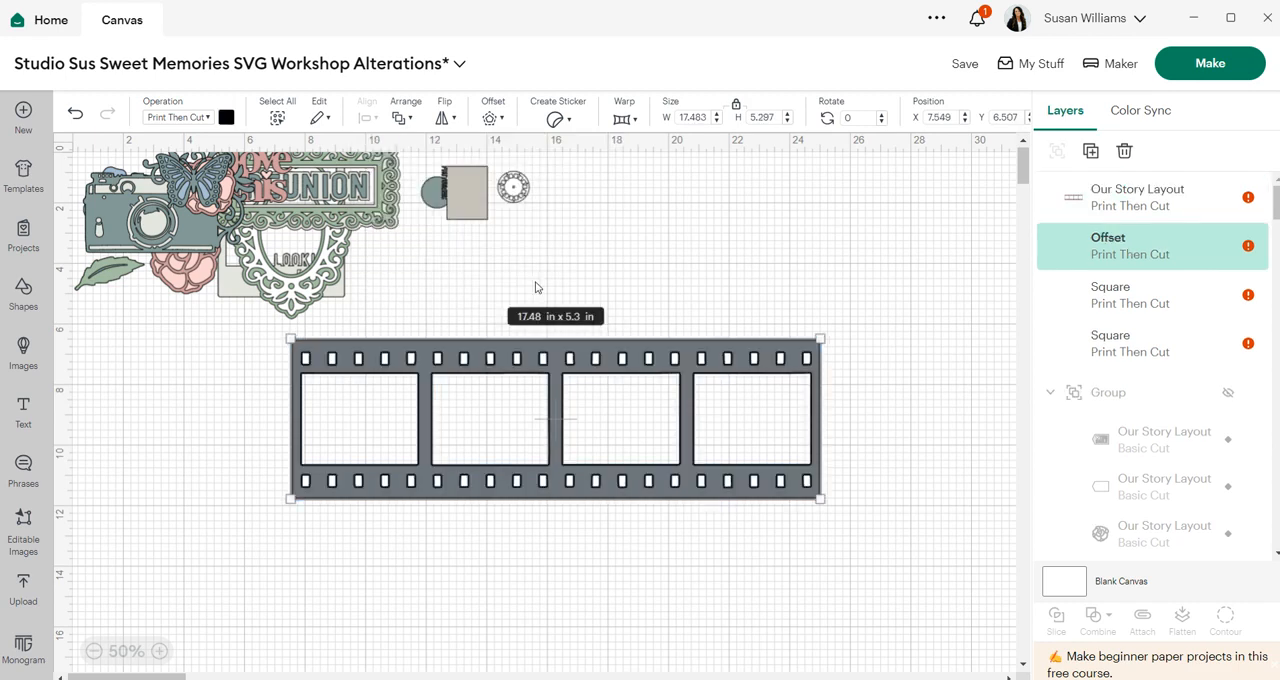
- Flatten the film strip, its offset and the white bars into a single Print Then Cut layer
drag(876, 537, 569, 338)
click(1183, 622)
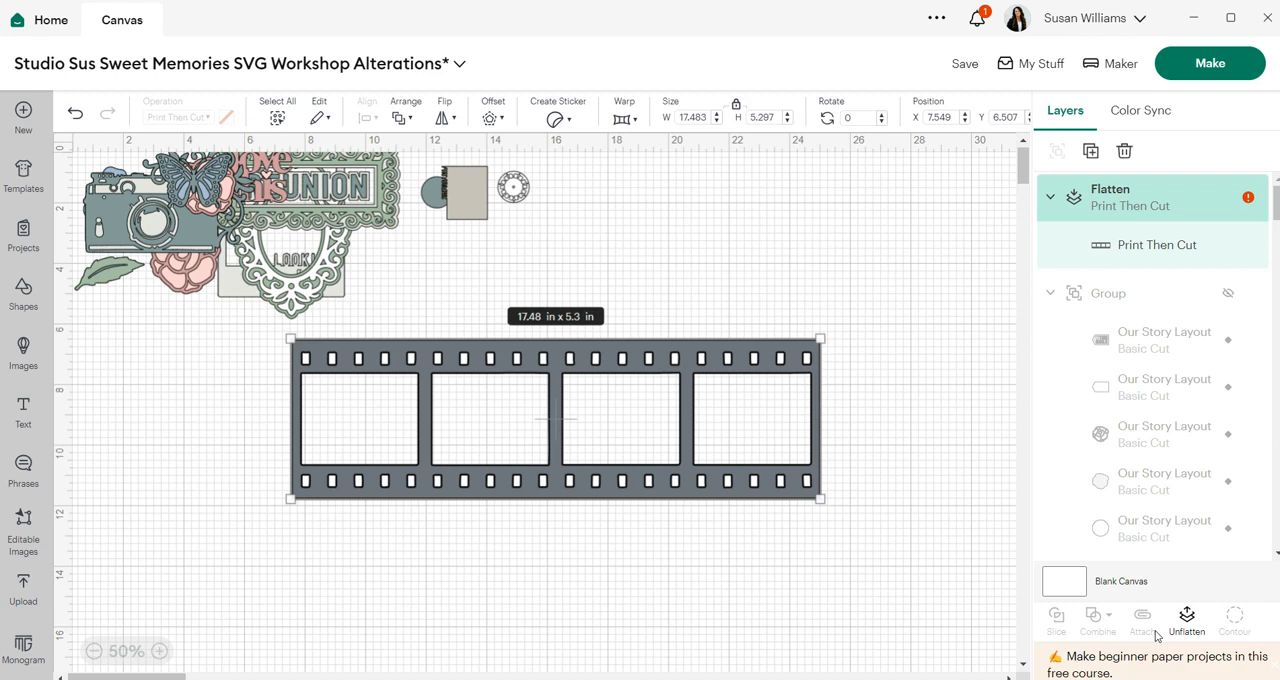
click(855, 574)
- Reposition the flattened film strip on the canvas
drag(906, 557, 262, 327)
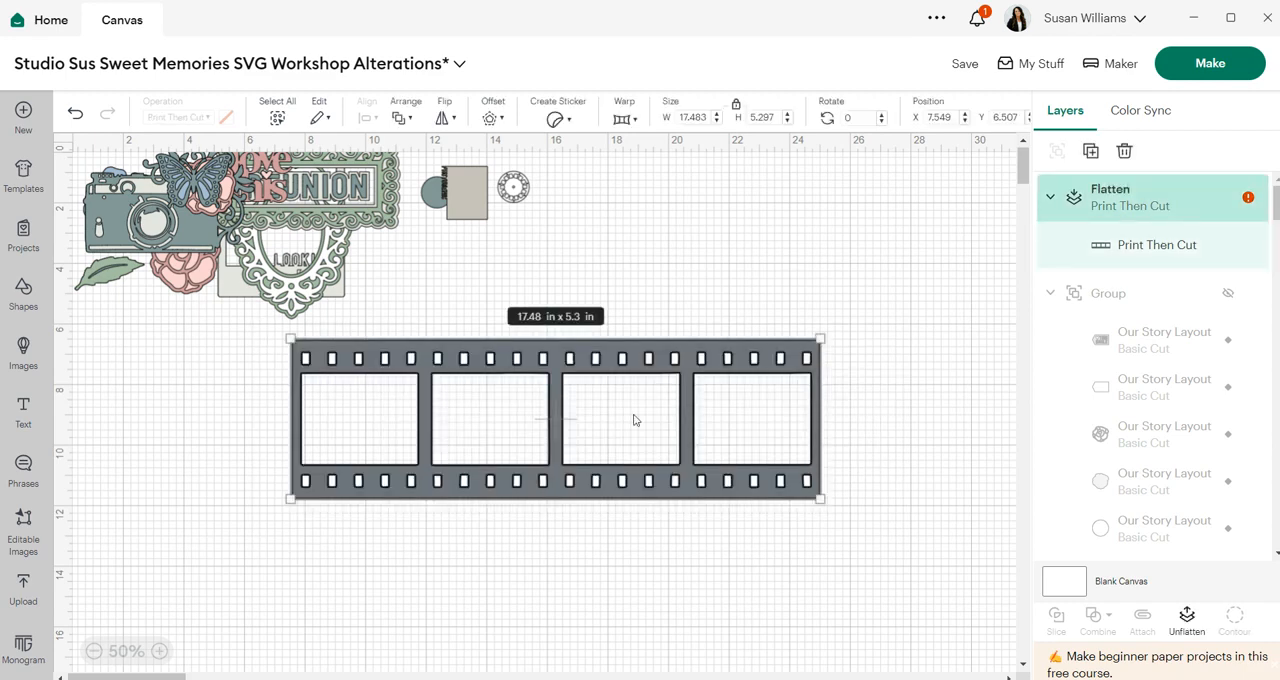
click(903, 474)
drag(614, 409, 679, 393)
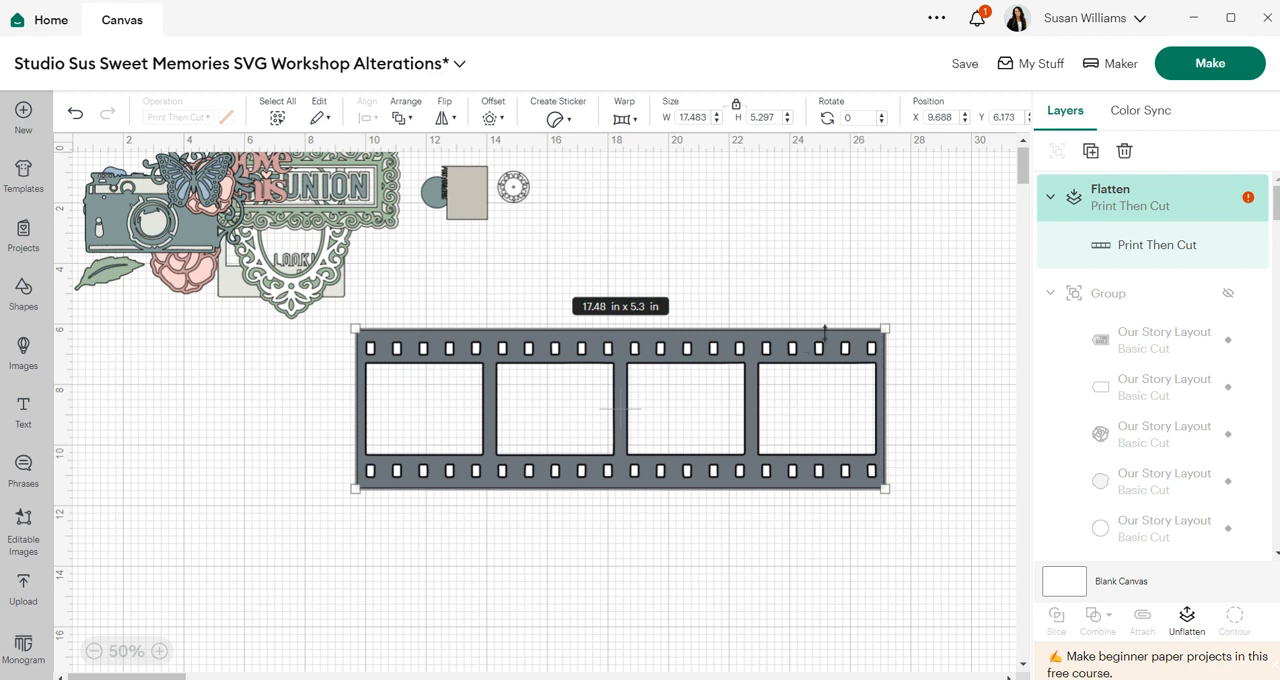
click(517, 278)
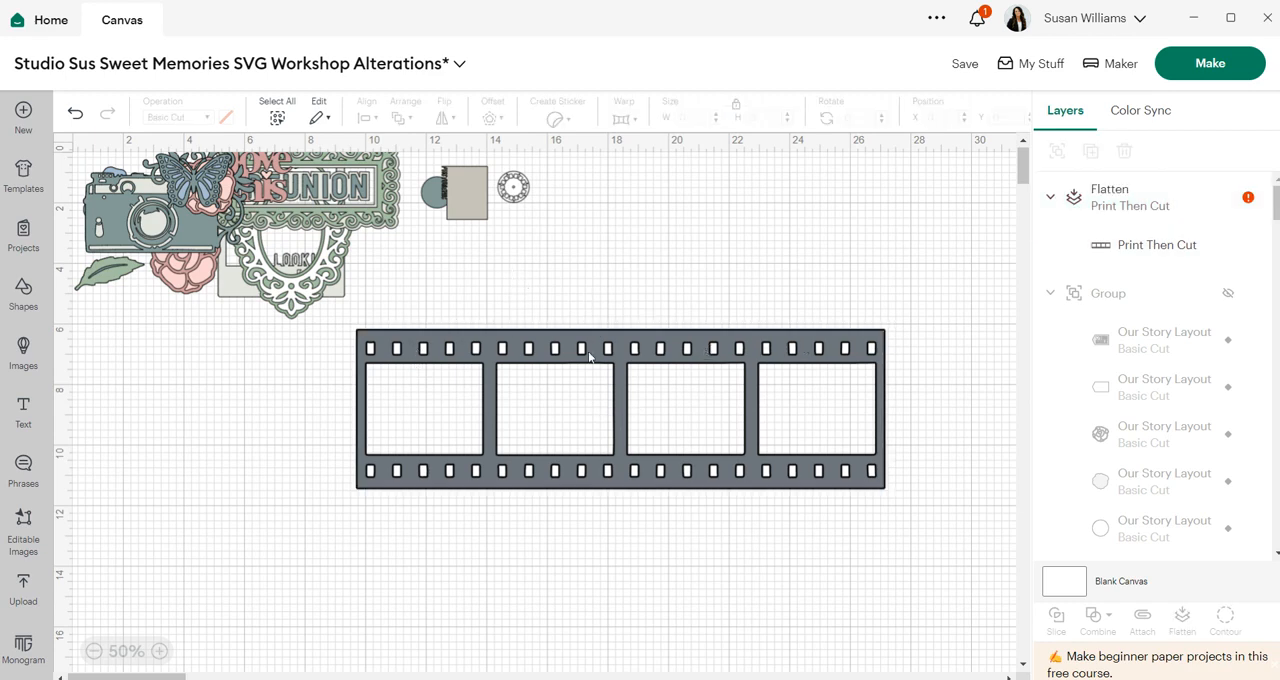
drag(586, 354, 509, 378)
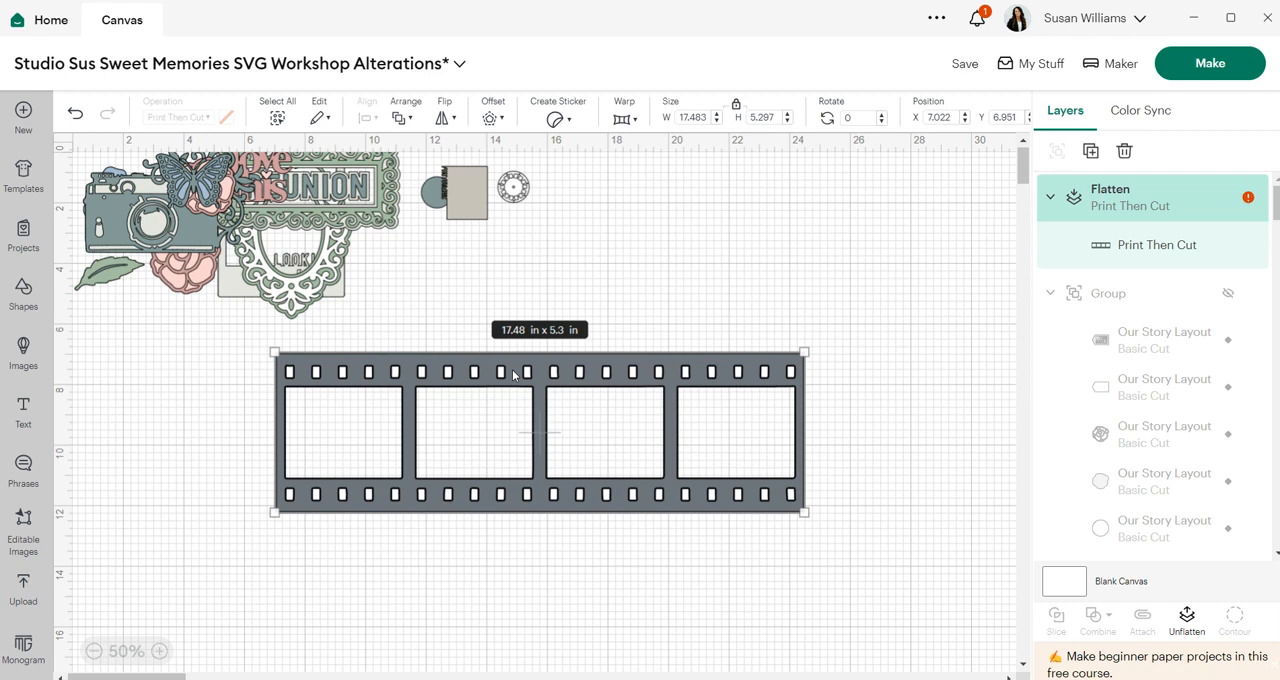
- Set the flattened film strip's width to 8.75 in and move it up beside the circle pieces
double_click(708, 115)
text(8.75)
key(Return)
click(621, 331)
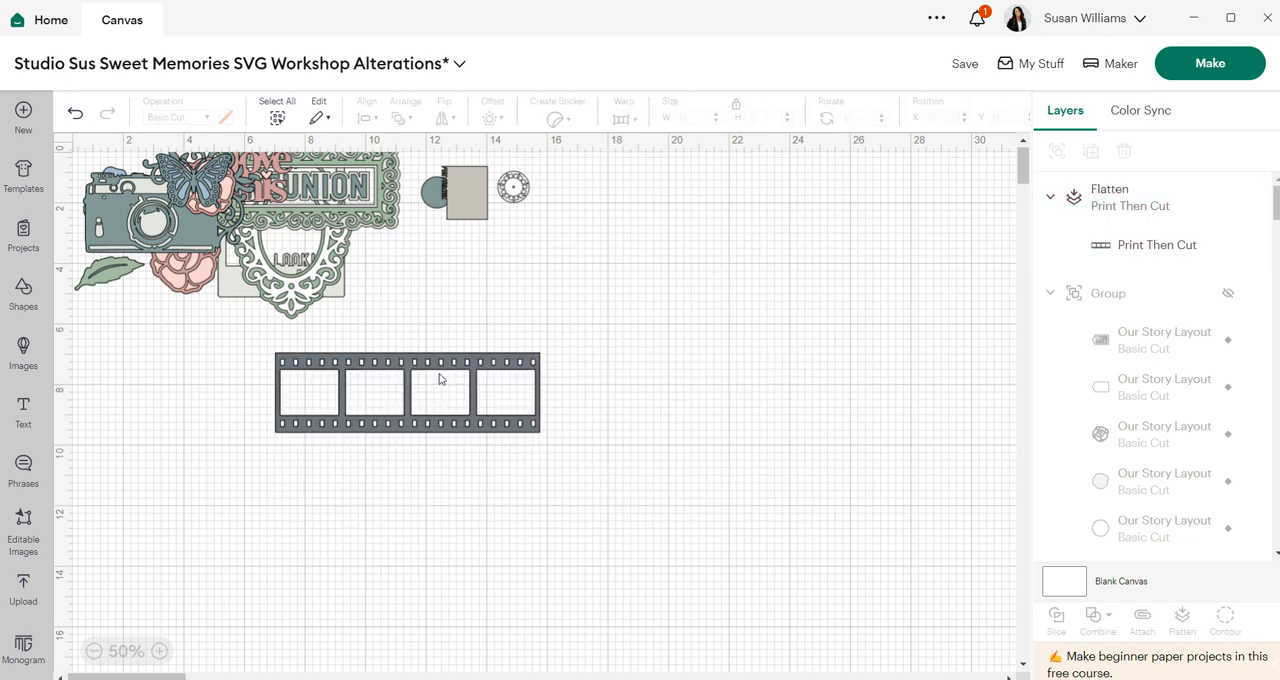
drag(441, 379, 736, 272)
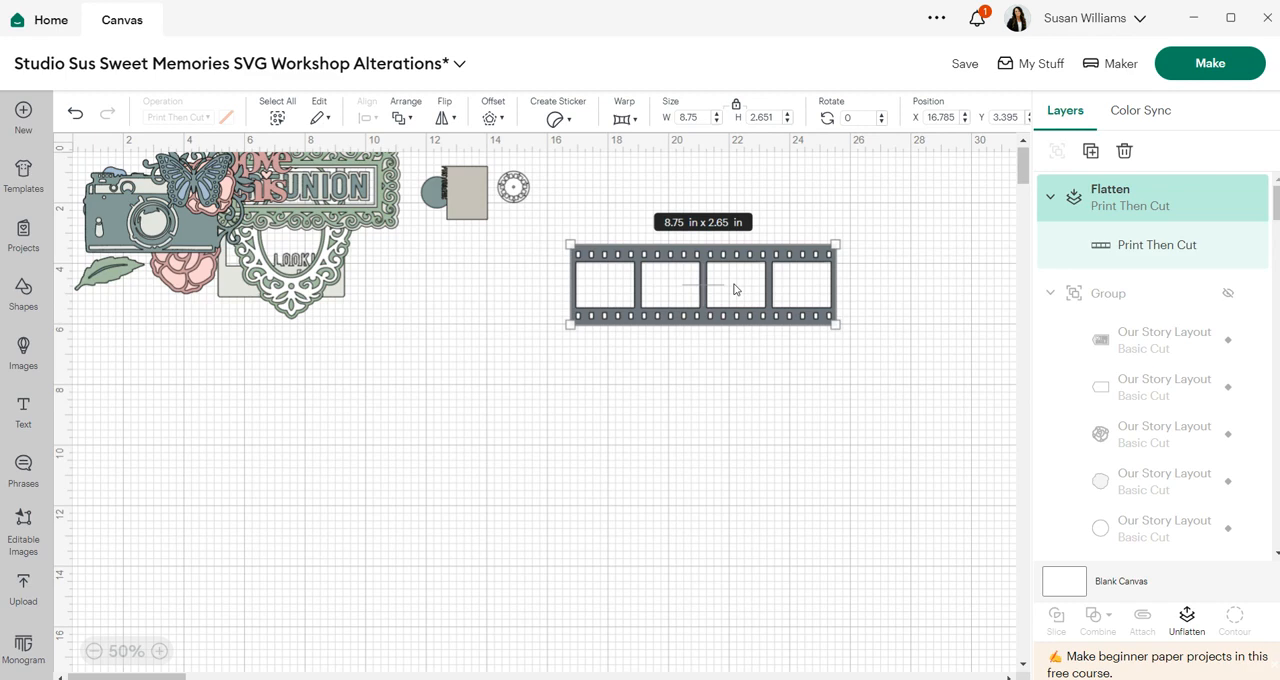
- Move the flattened film strip up to the top right area of the canvas
click(700, 380)
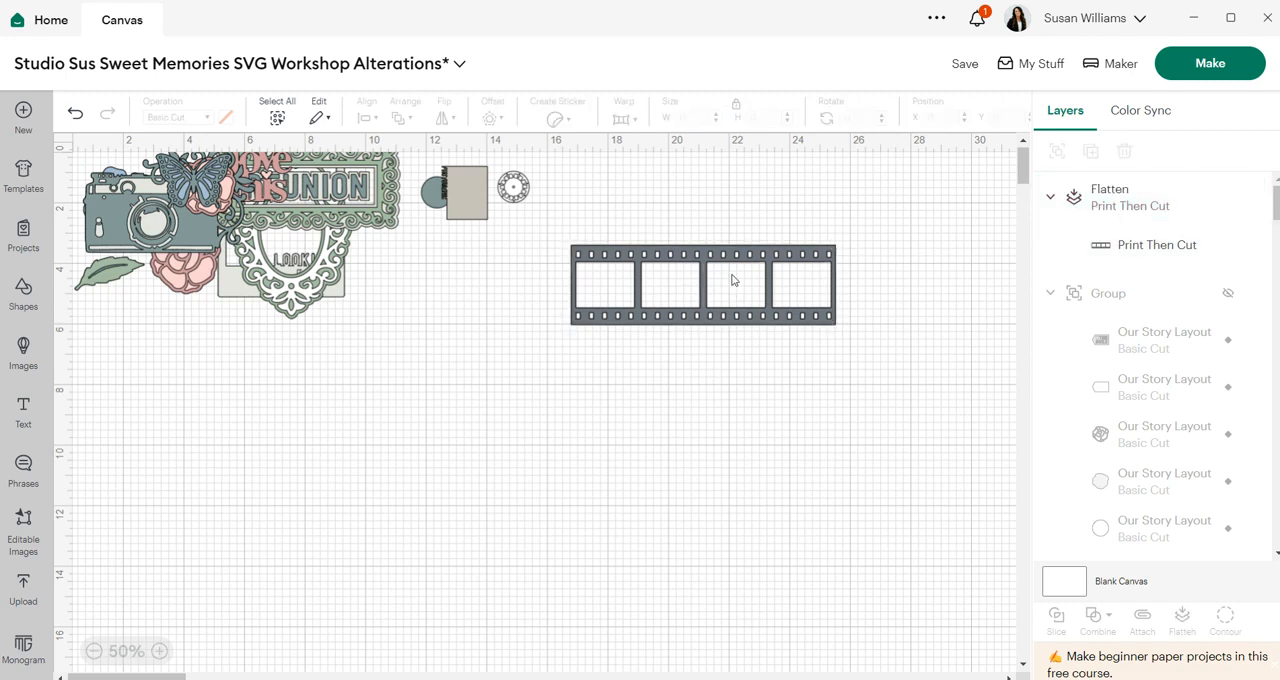
drag(737, 280, 757, 218)
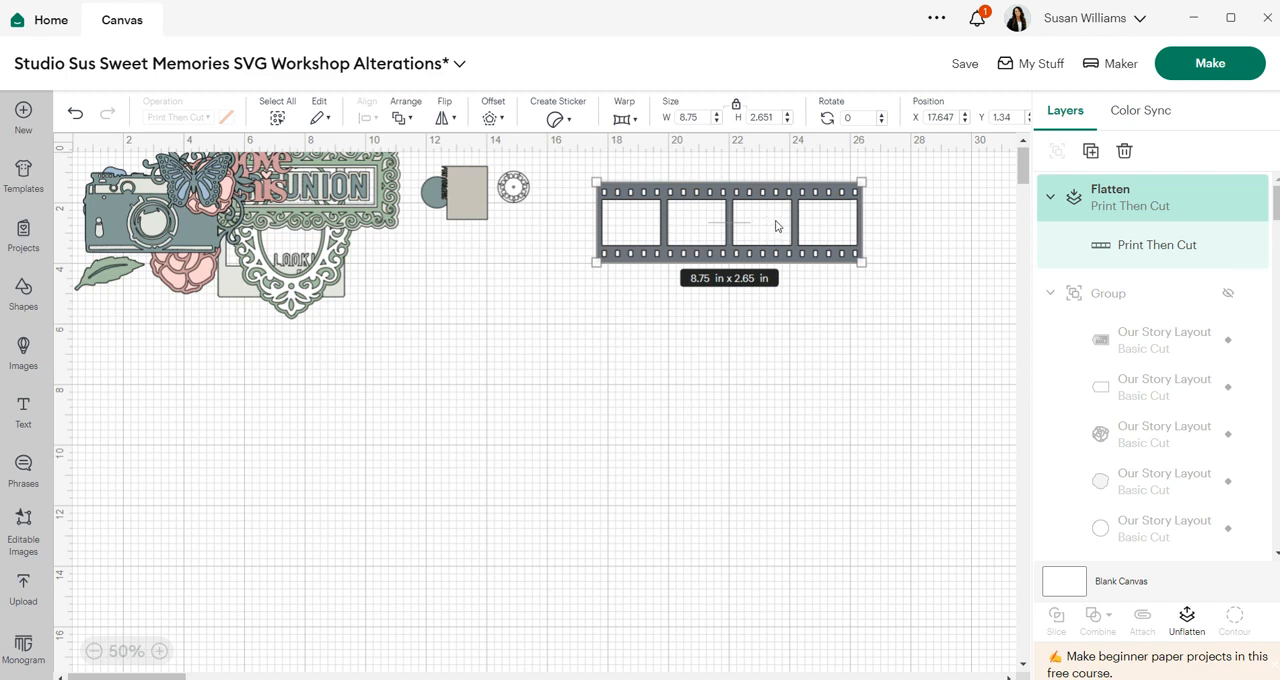
click(697, 360)
drag(757, 220, 875, 202)
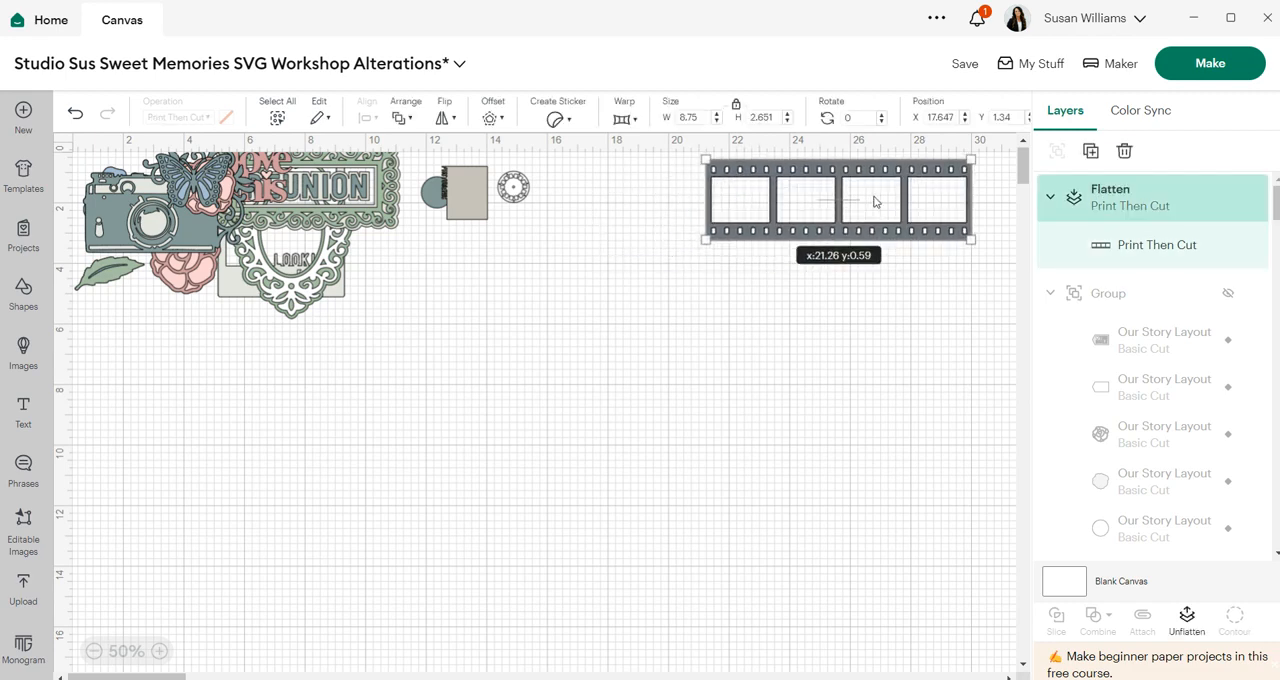
- Duplicate the film strip and overlap the copy with the original to lengthen the strip
click(1090, 150)
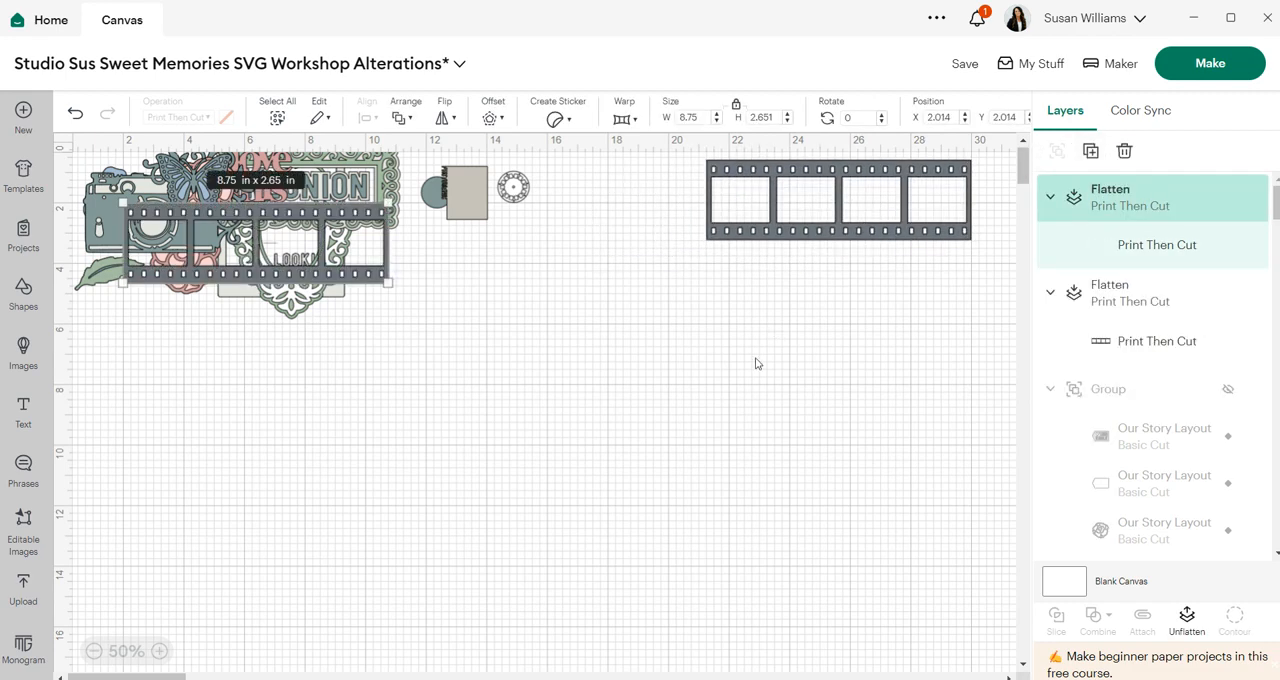
drag(307, 238, 921, 195)
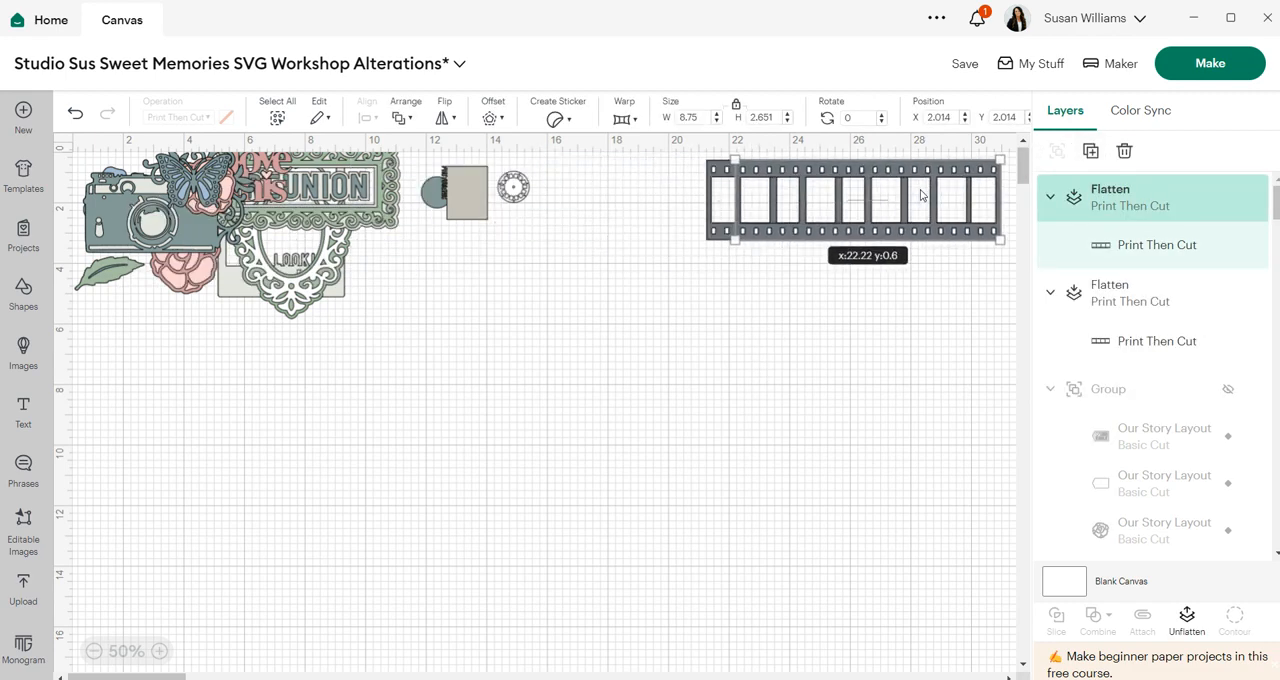
click(790, 360)
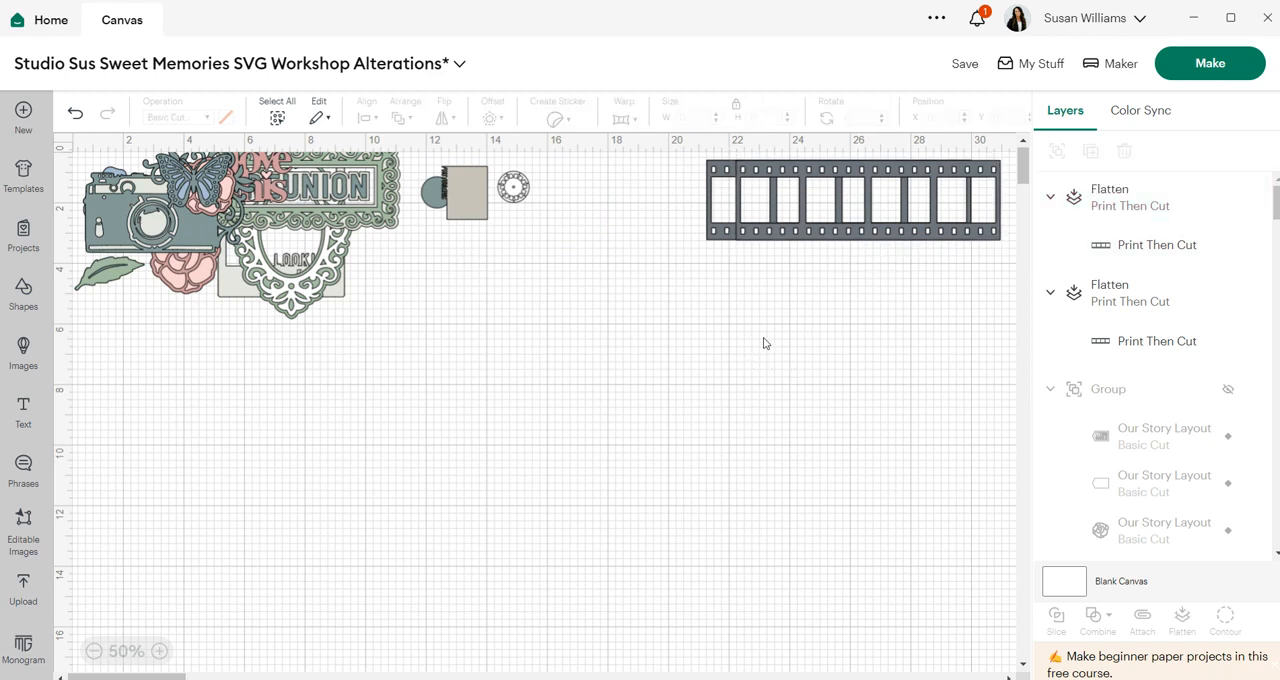
drag(826, 213, 815, 232)
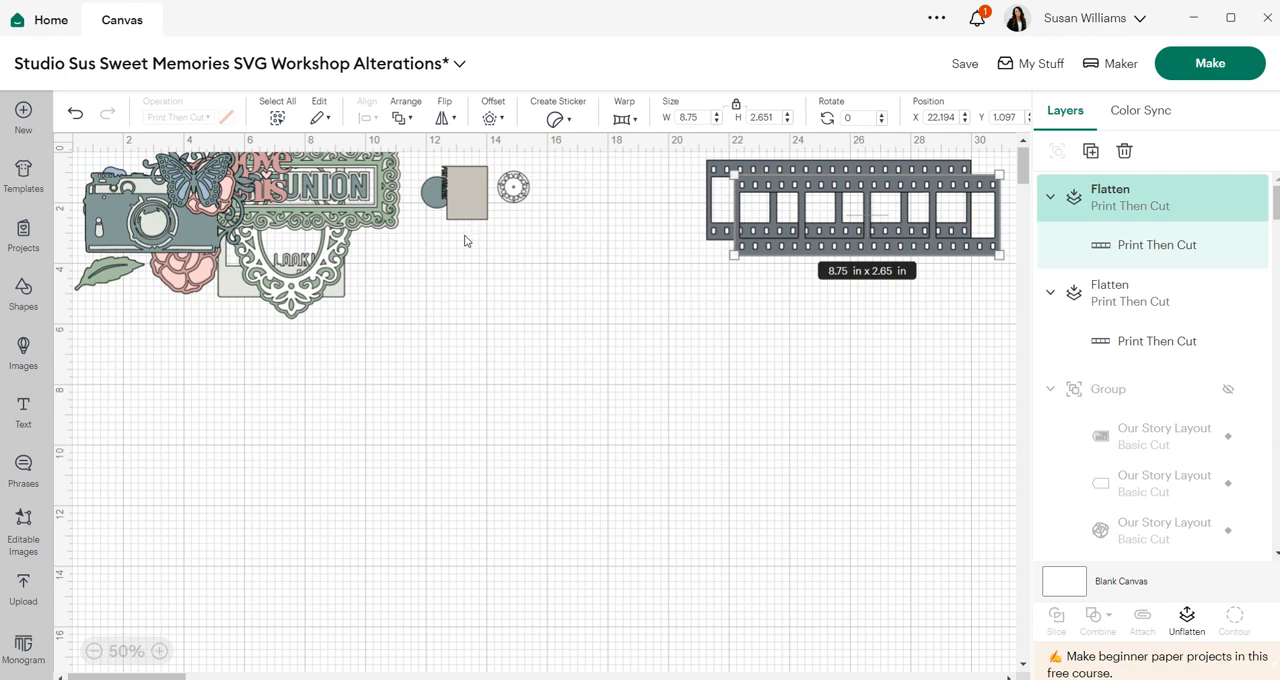
- Move the butterfly out of the layout cluster into open canvas space
click(445, 294)
drag(190, 186, 662, 450)
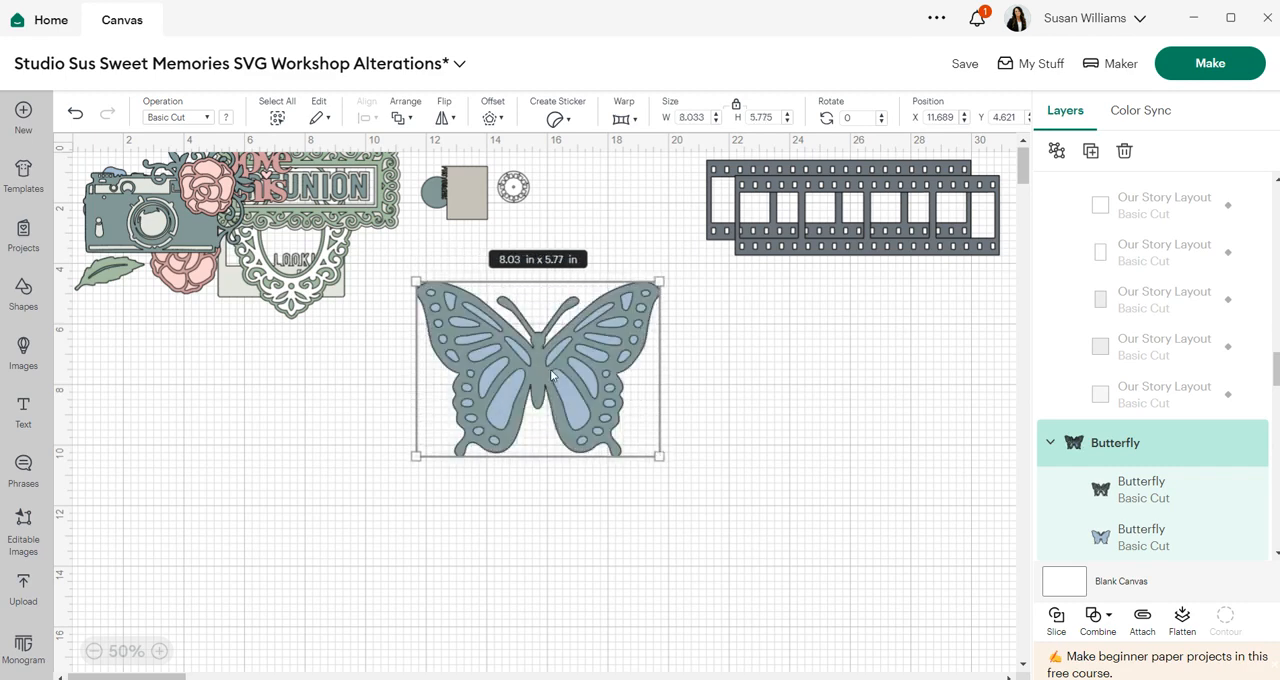
drag(503, 371, 559, 409)
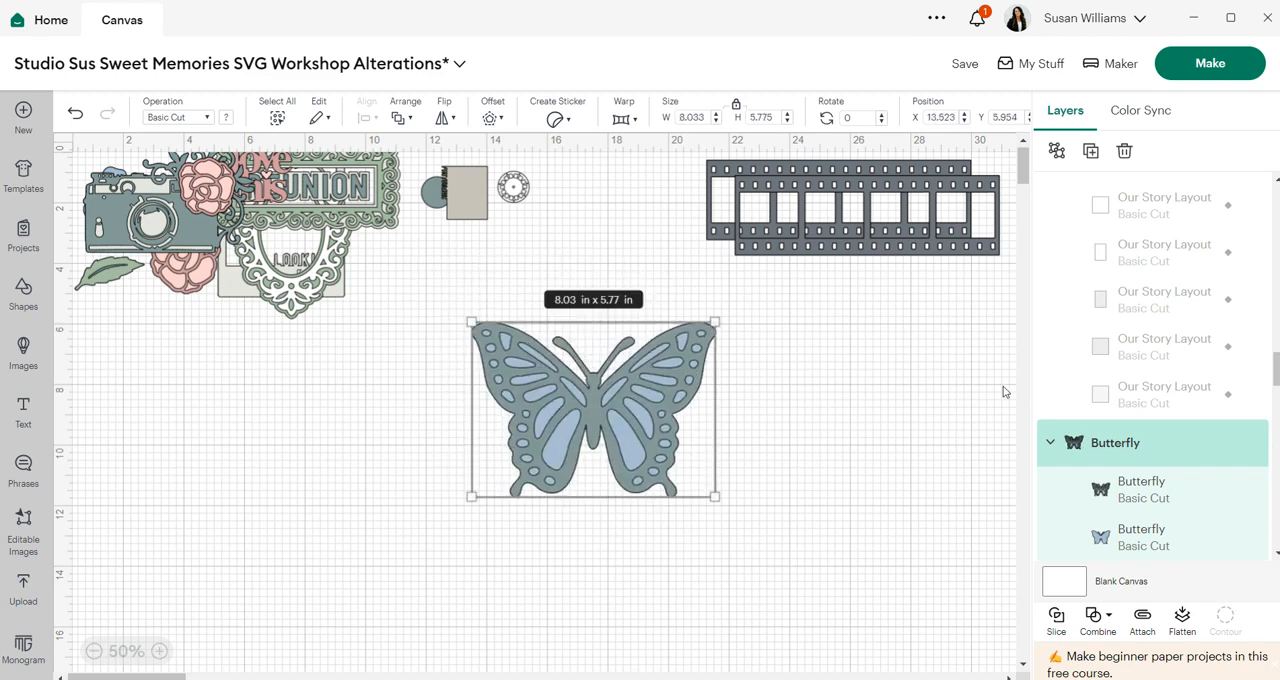
scroll(1005, 392, down, 2)
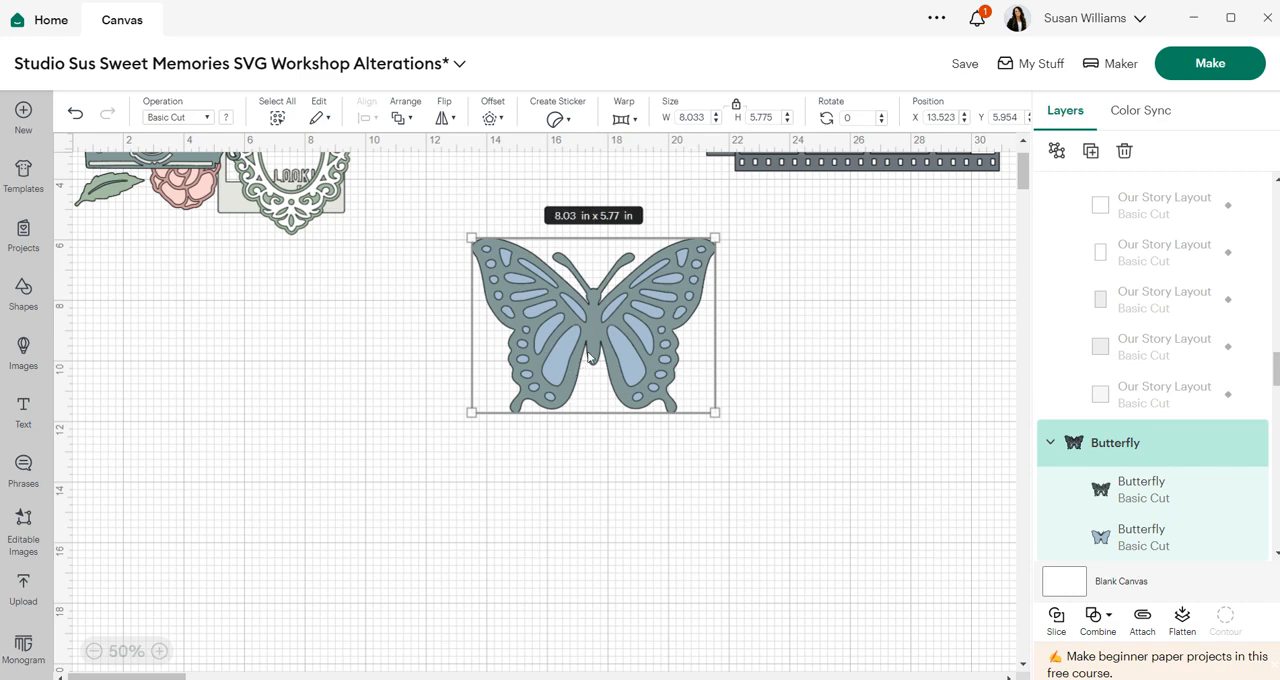
drag(598, 337, 587, 372)
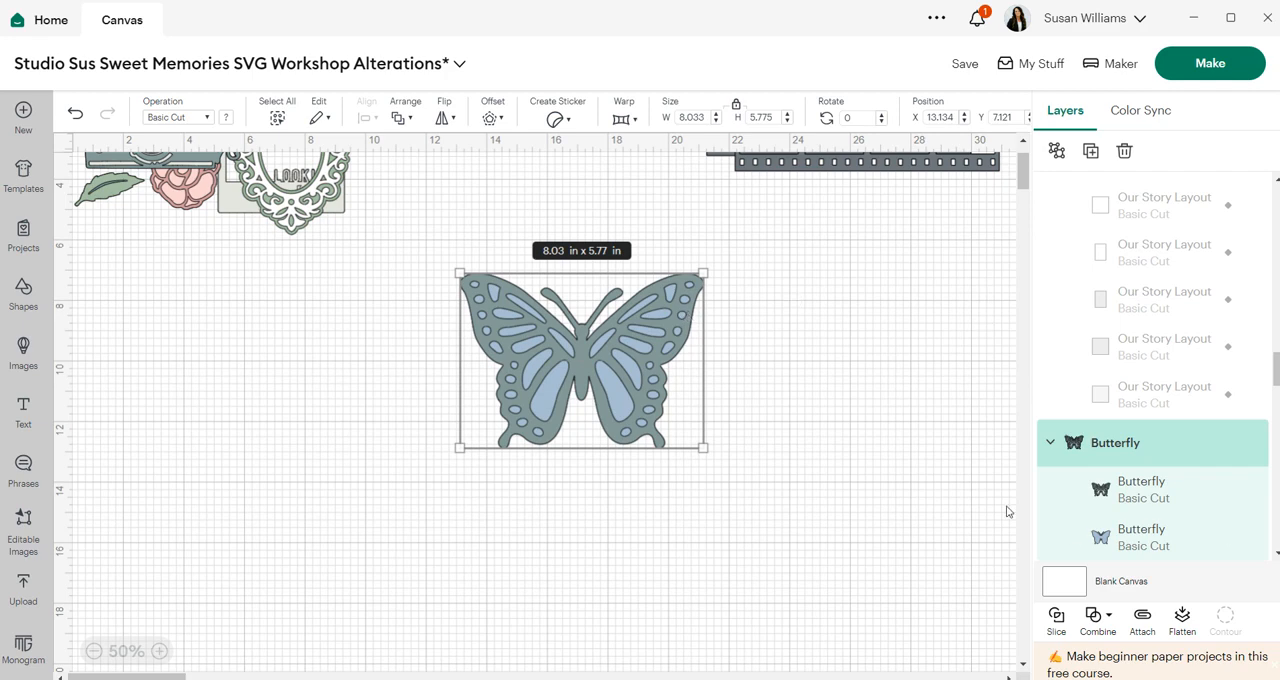
- Recolour the butterfly's inner layer light pink and its outer layer dusty rose
click(1082, 543)
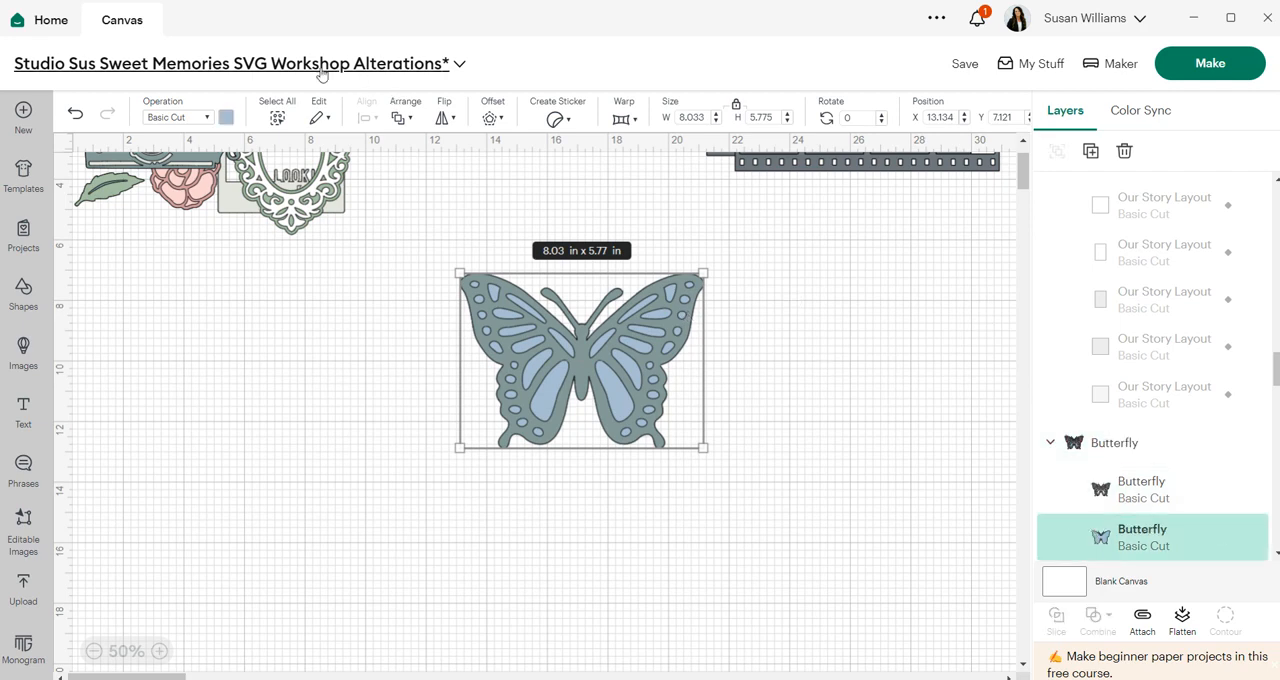
click(226, 117)
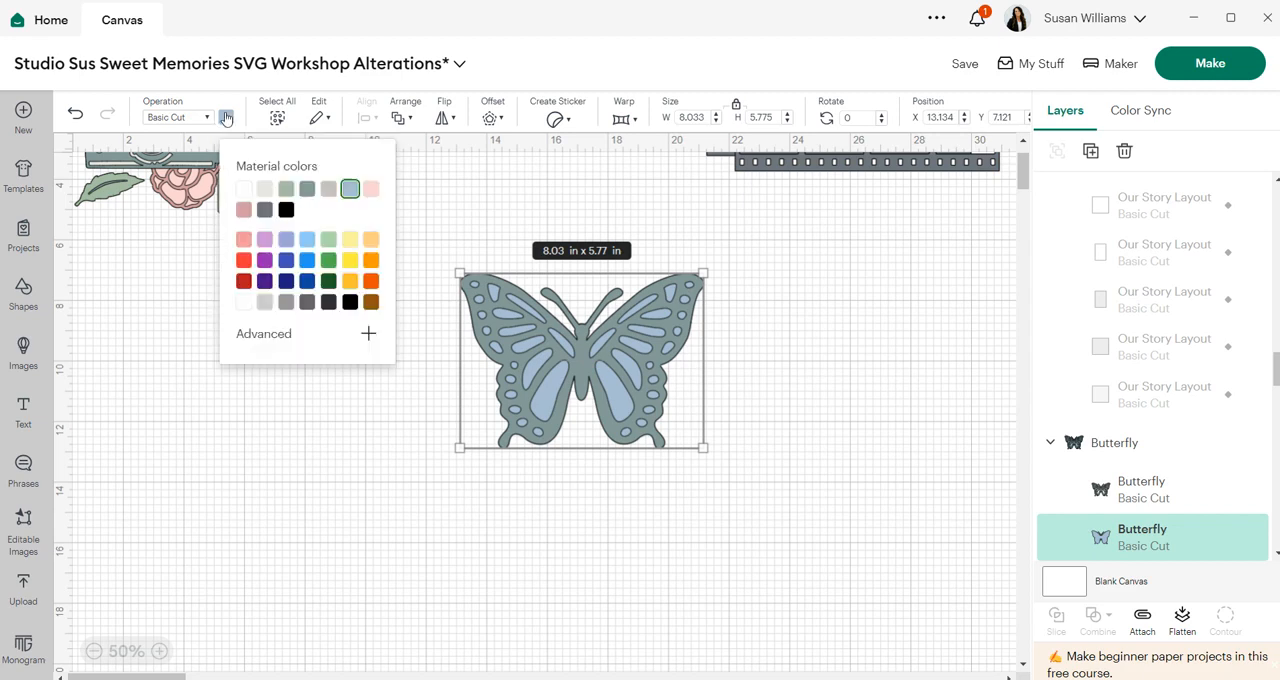
click(371, 189)
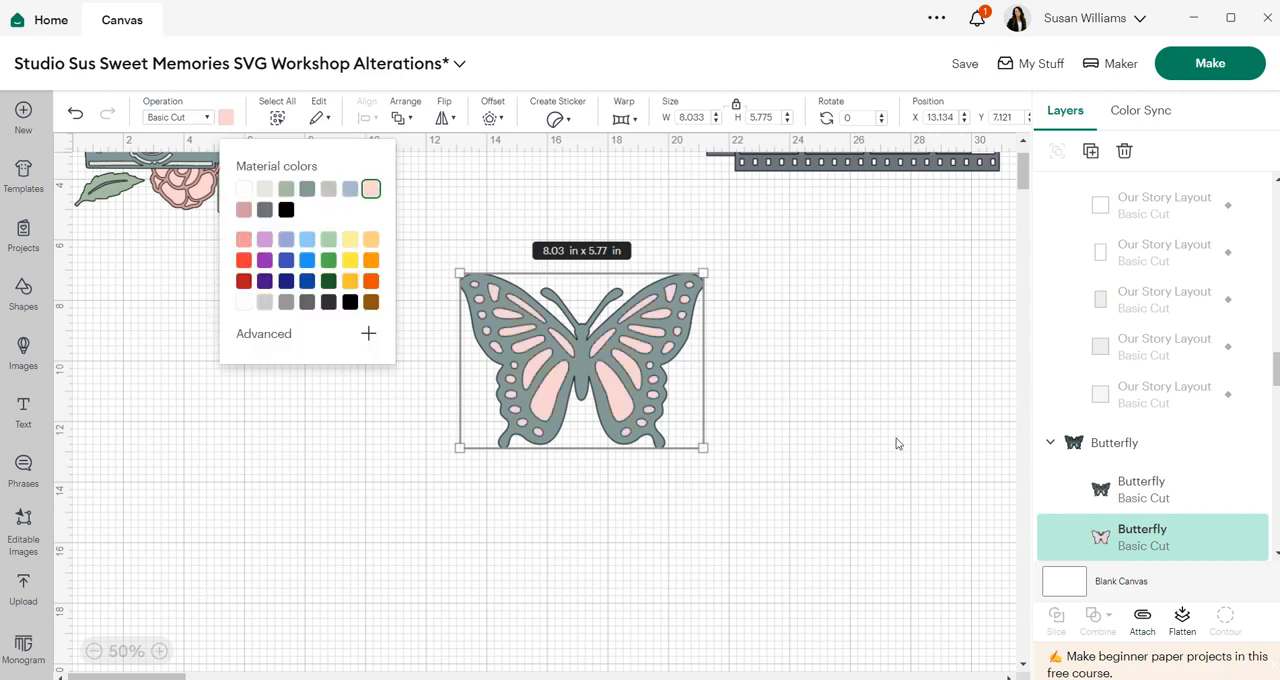
click(1082, 498)
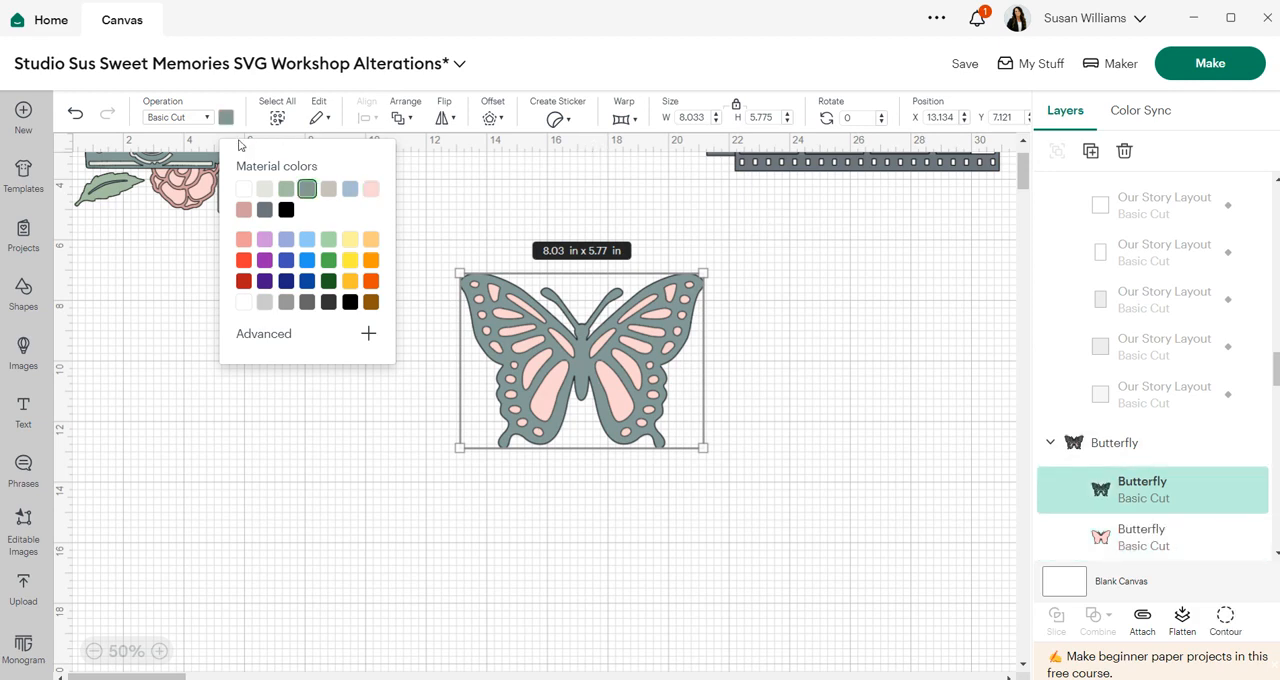
click(244, 210)
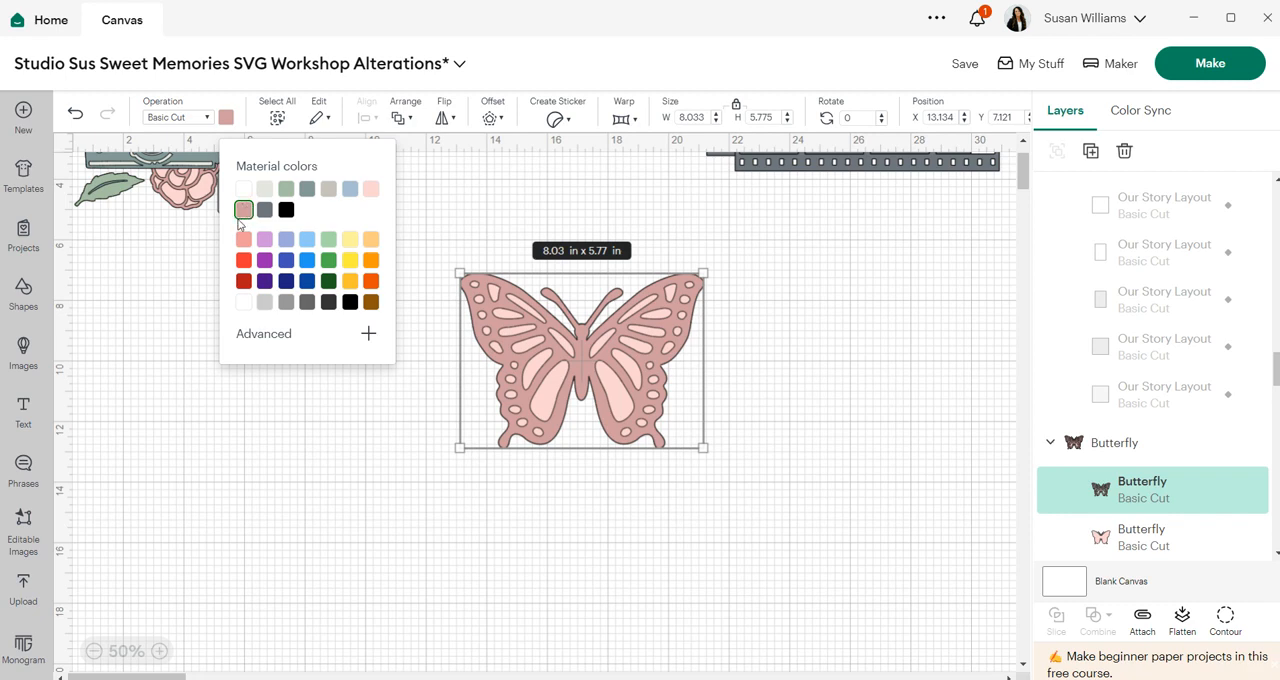
click(833, 478)
- Duplicate the butterfly and place the copy to the left of the original
drag(705, 473, 450, 240)
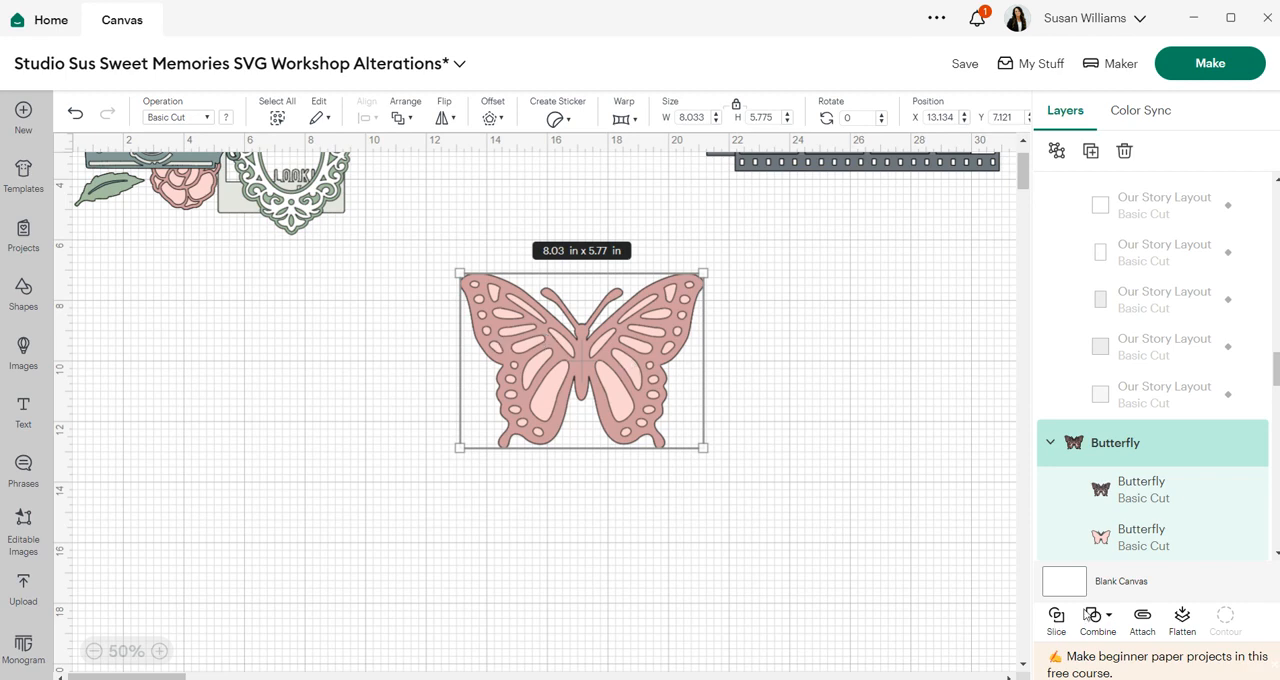
click(1094, 163)
drag(253, 281, 348, 382)
click(590, 395)
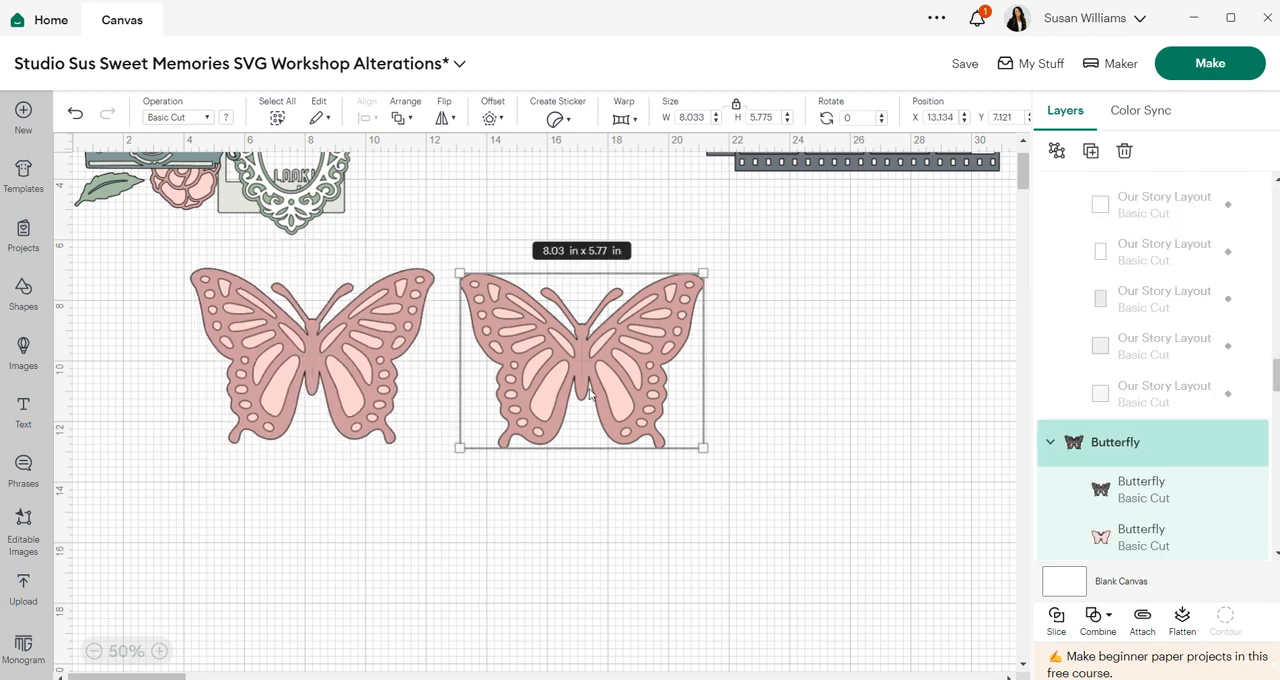
click(901, 549)
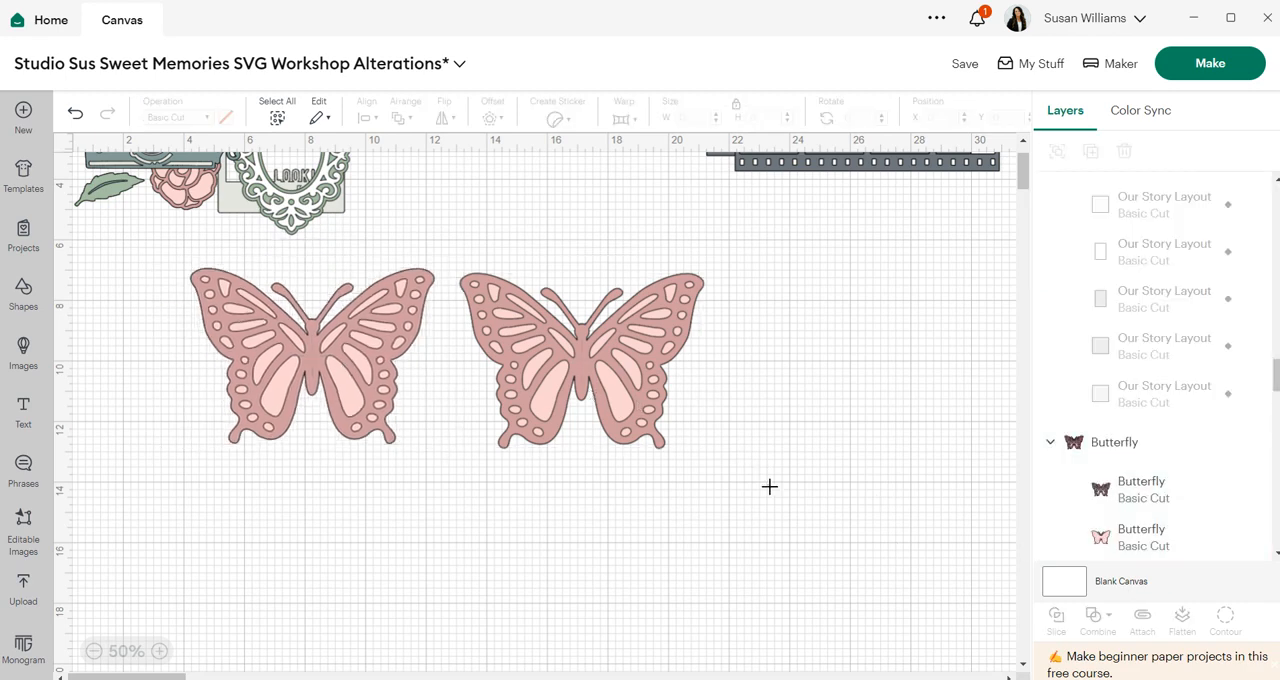
- Try flattening the right butterfly into a Print Then Cut layer
drag(769, 486, 520, 340)
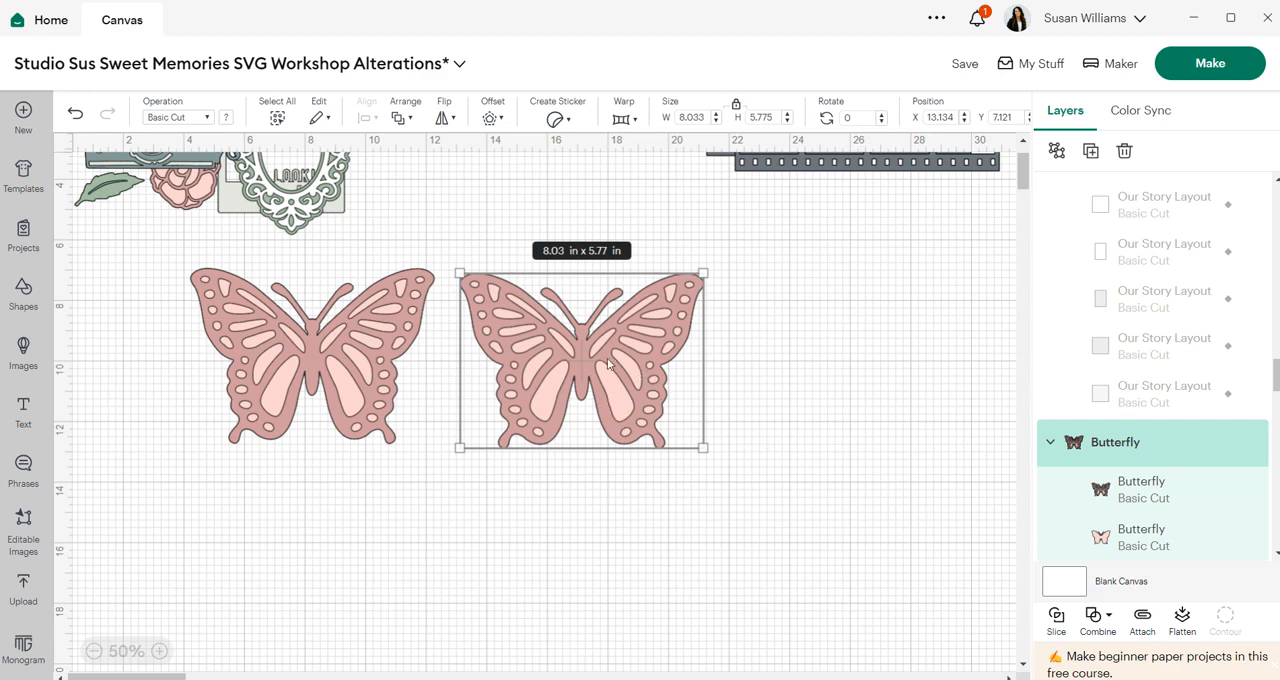
click(1183, 618)
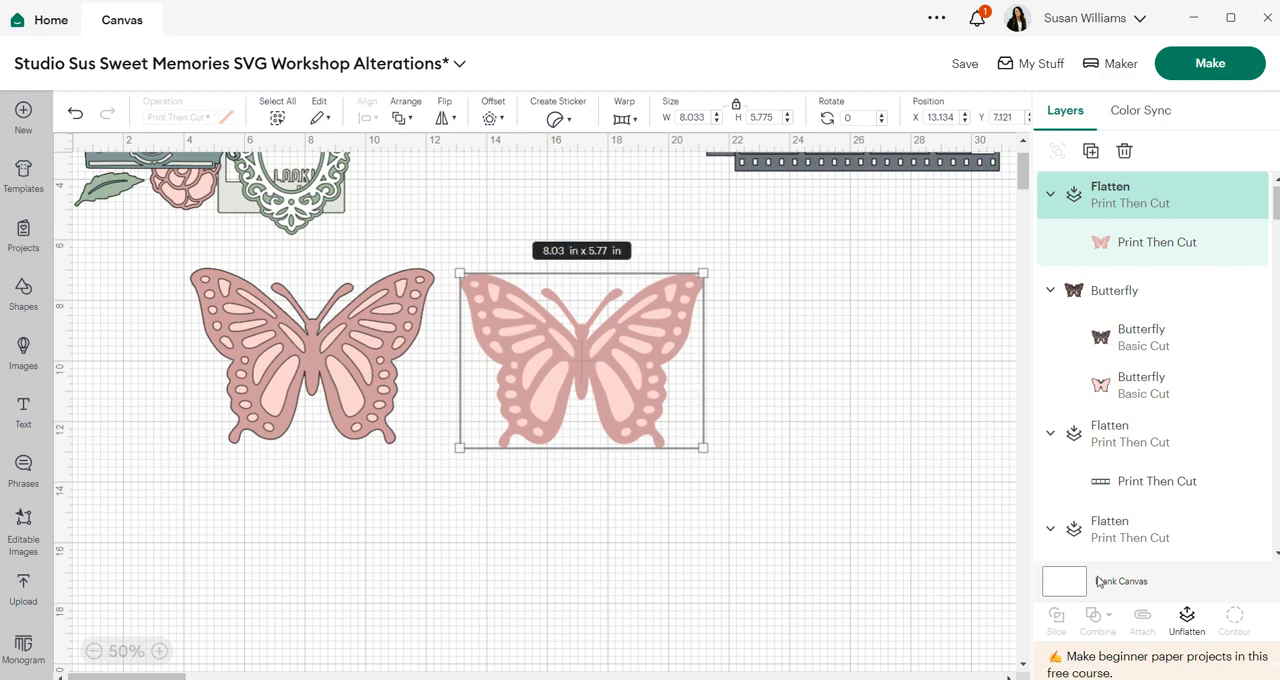
click(1187, 618)
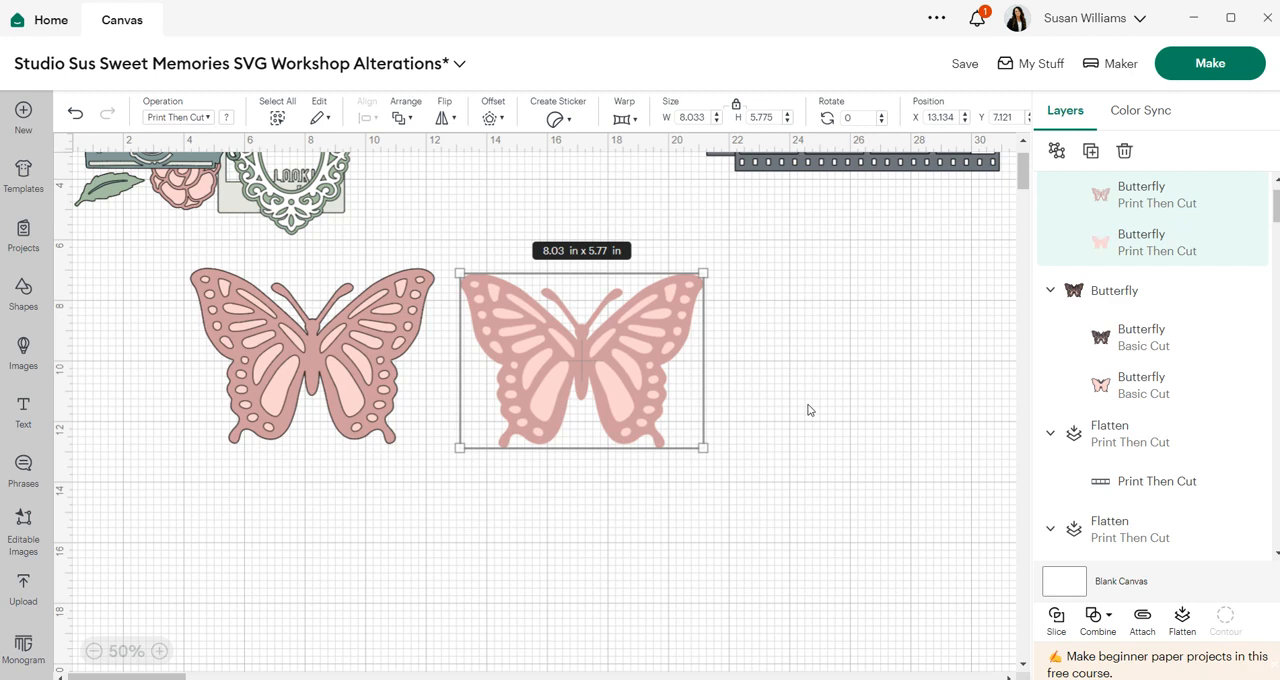
click(735, 327)
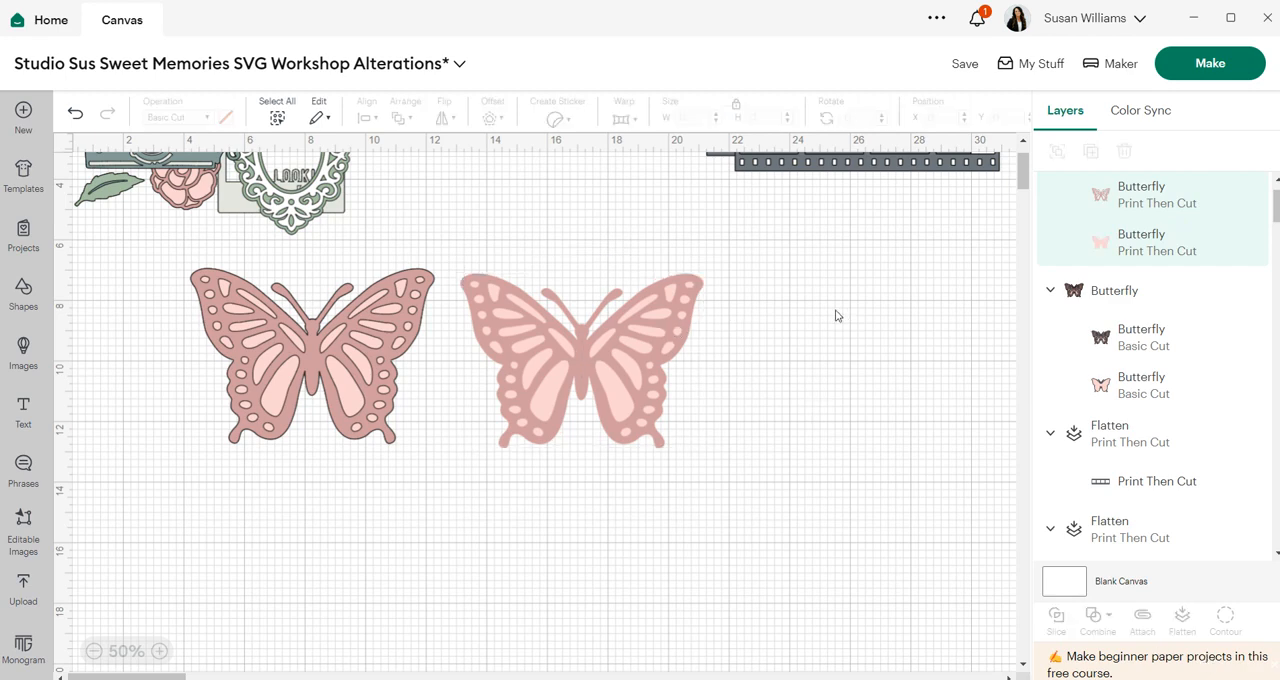
click(628, 357)
click(1184, 620)
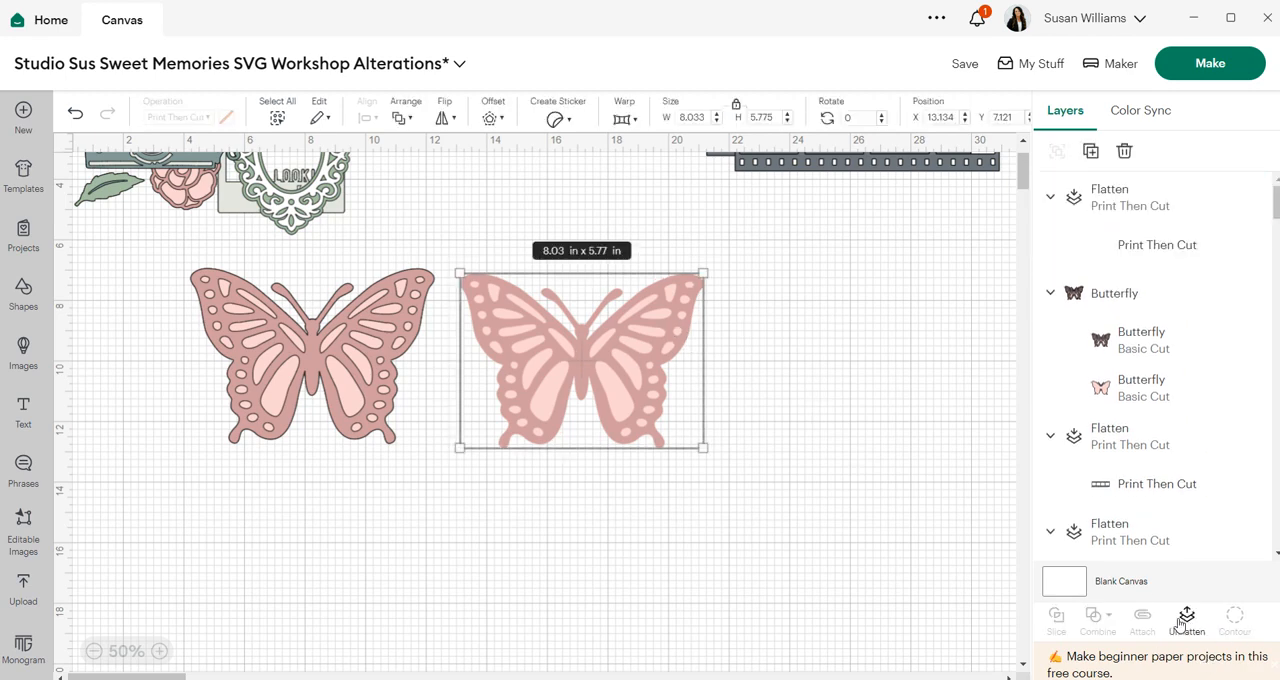
click(1209, 630)
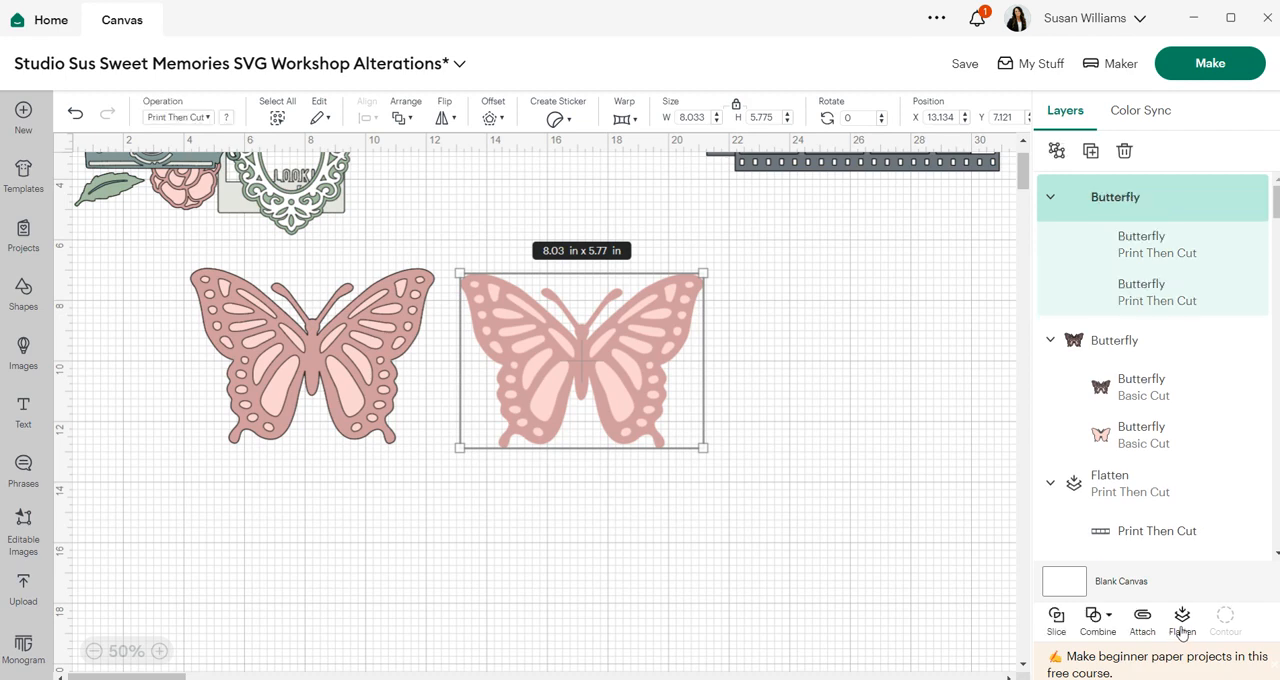
- Delete the right butterfly
click(830, 446)
click(628, 380)
key(Delete)
- Duplicate the left butterfly and move the copy to the right
click(425, 343)
click(1091, 152)
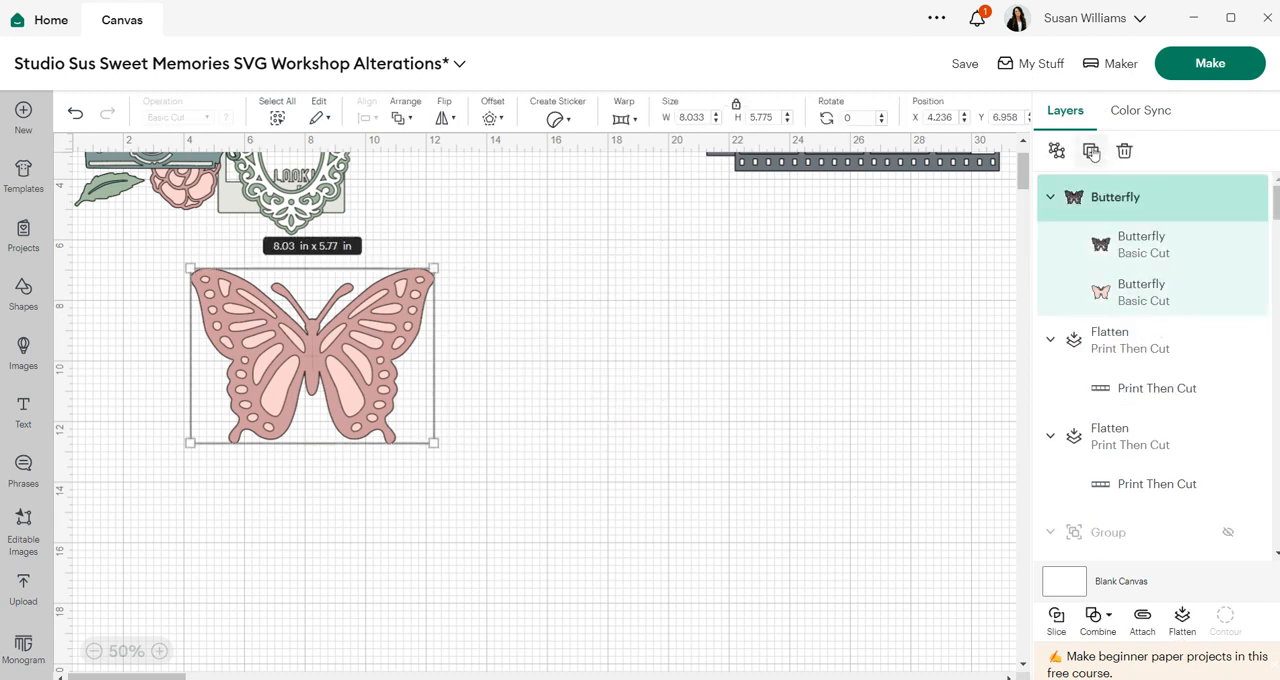
drag(281, 293, 652, 359)
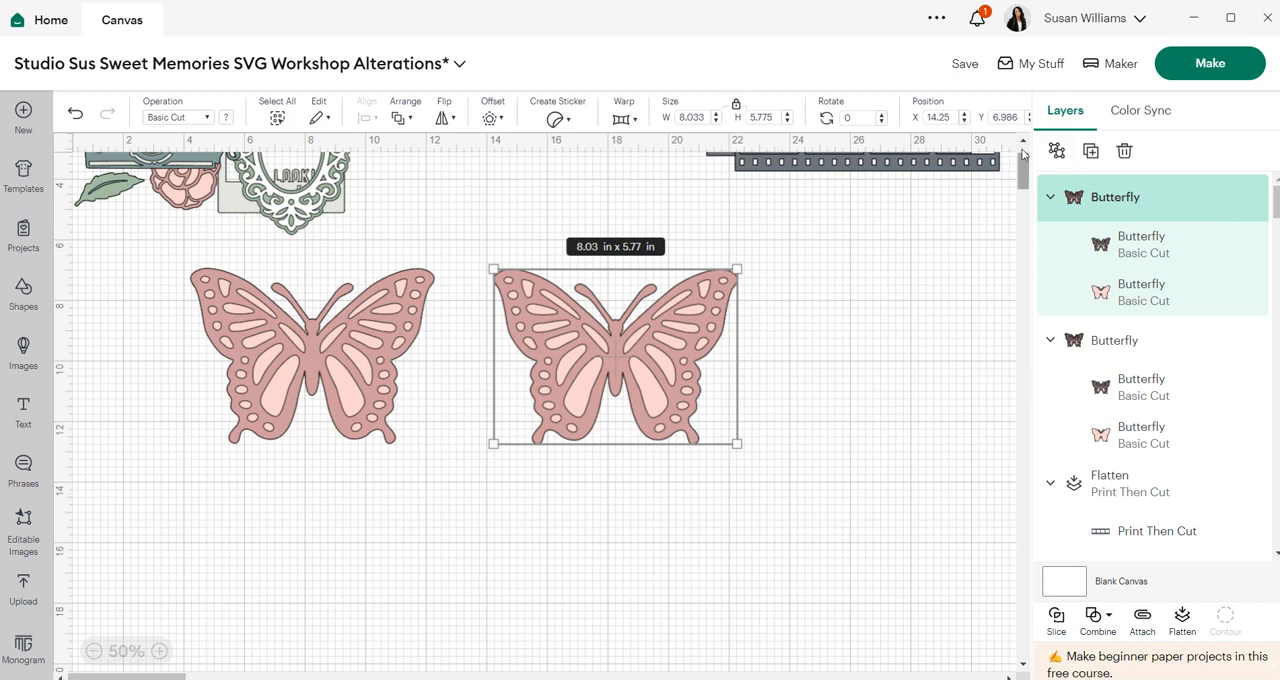
- Ungroup the right butterfly and offset its outer layer by 0.028 in with rounded corners
click(1057, 155)
click(915, 281)
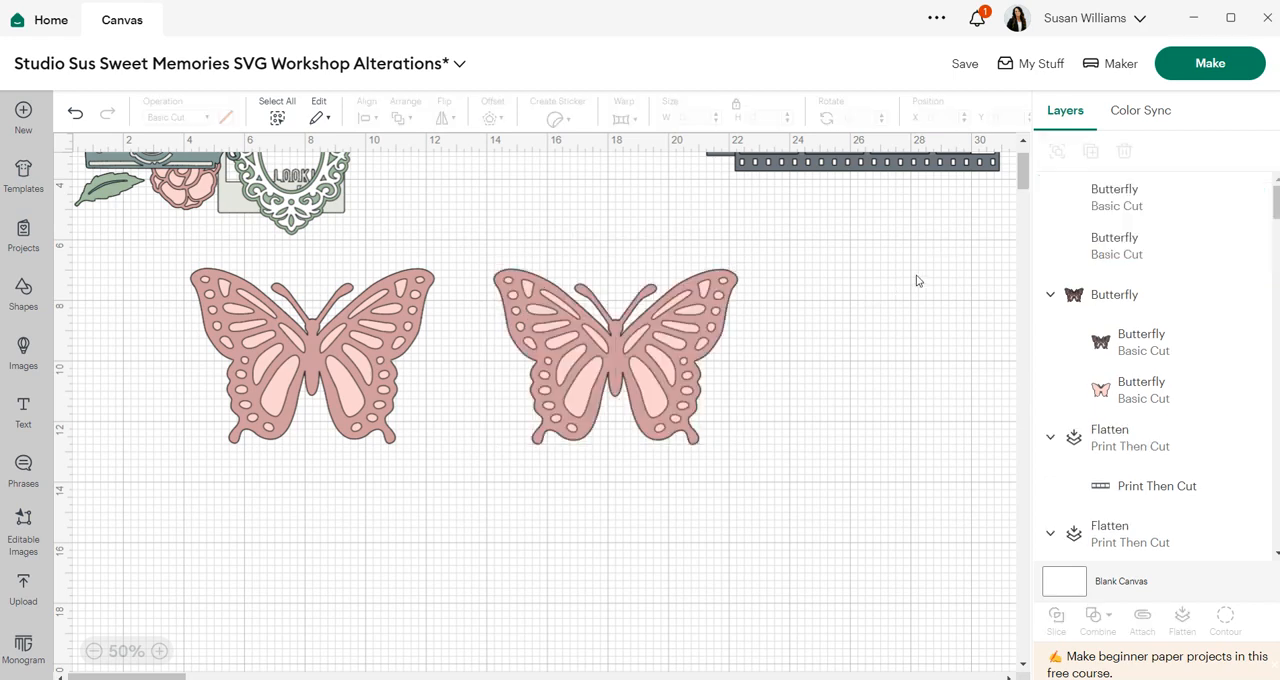
click(1078, 198)
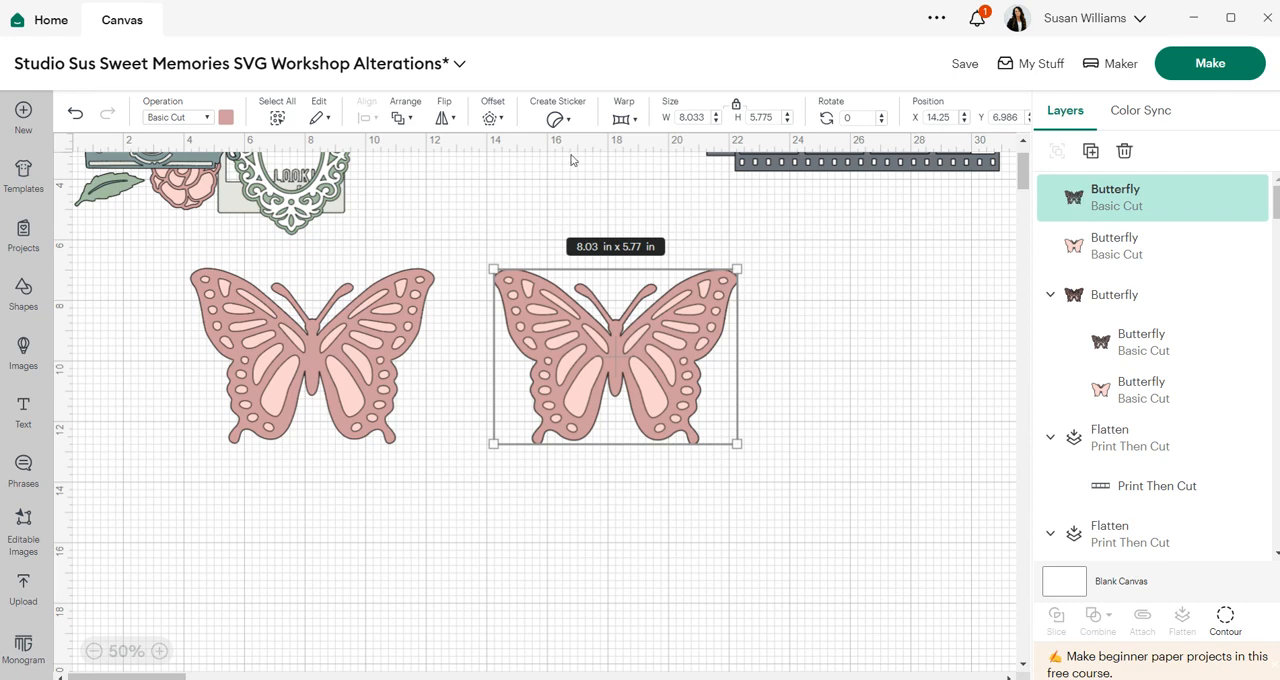
click(492, 118)
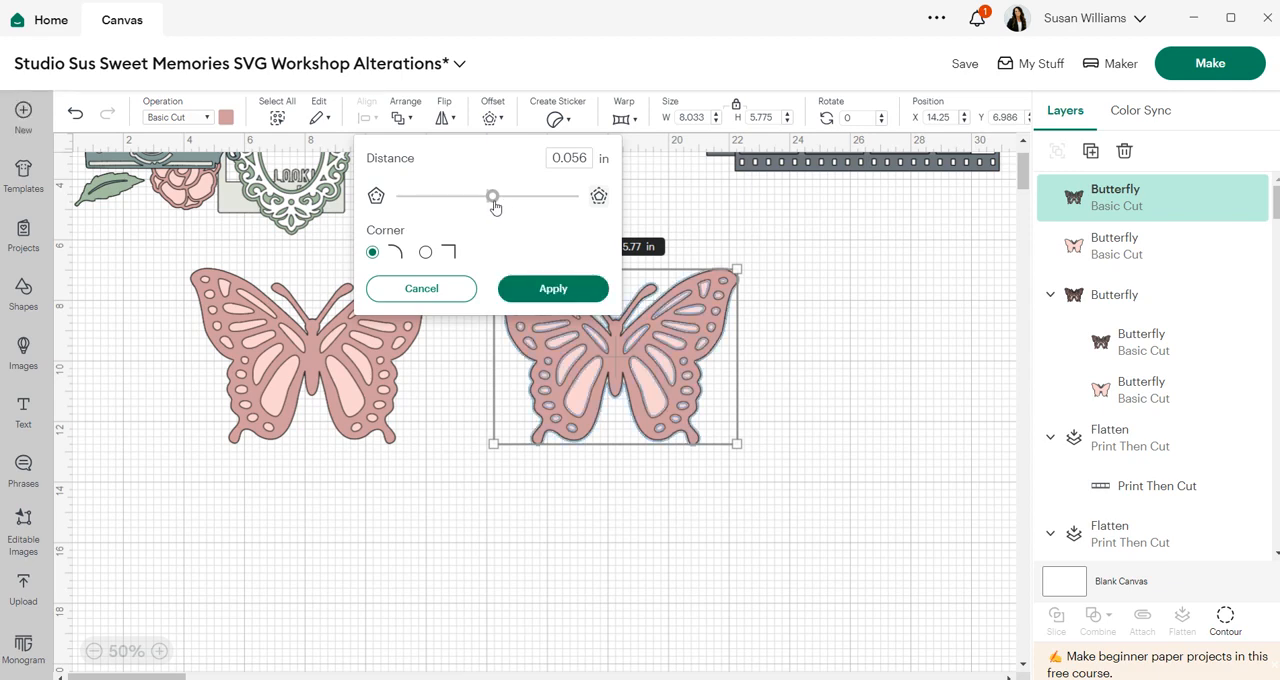
drag(494, 207, 491, 206)
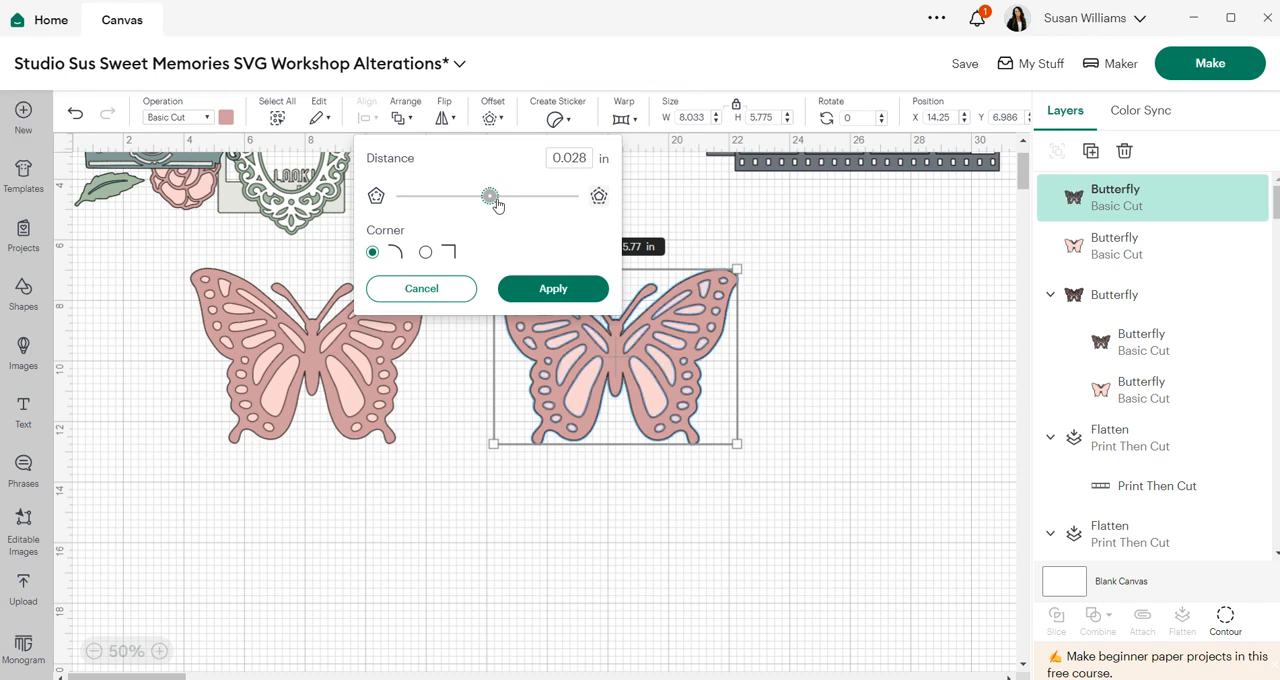
click(553, 289)
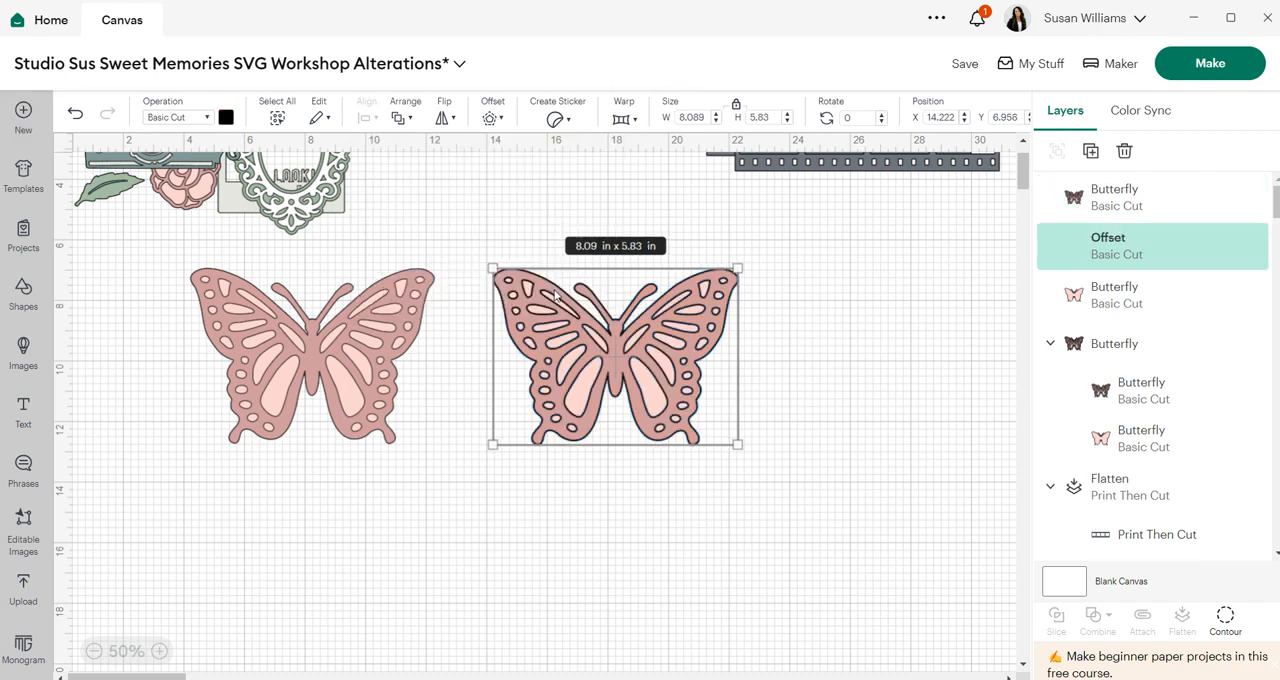
click(823, 477)
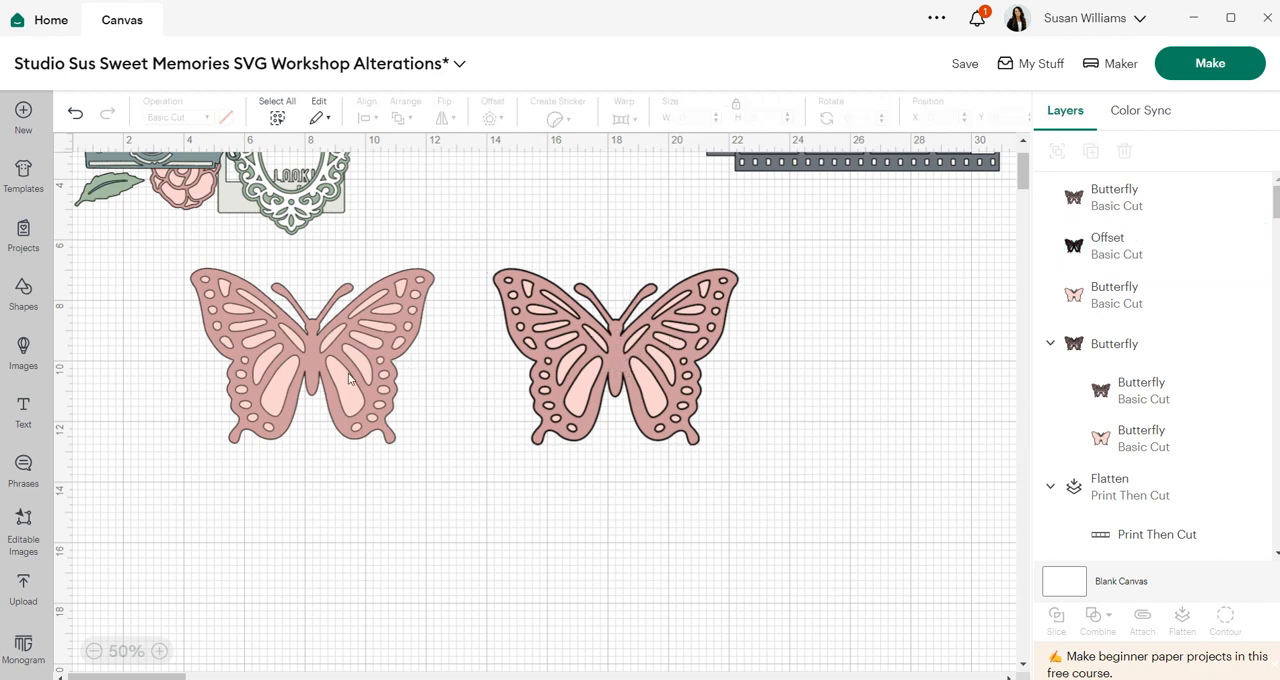
- Flatten the right butterfly layers and its offset into a single Print Then Cut layer
drag(730, 505, 488, 232)
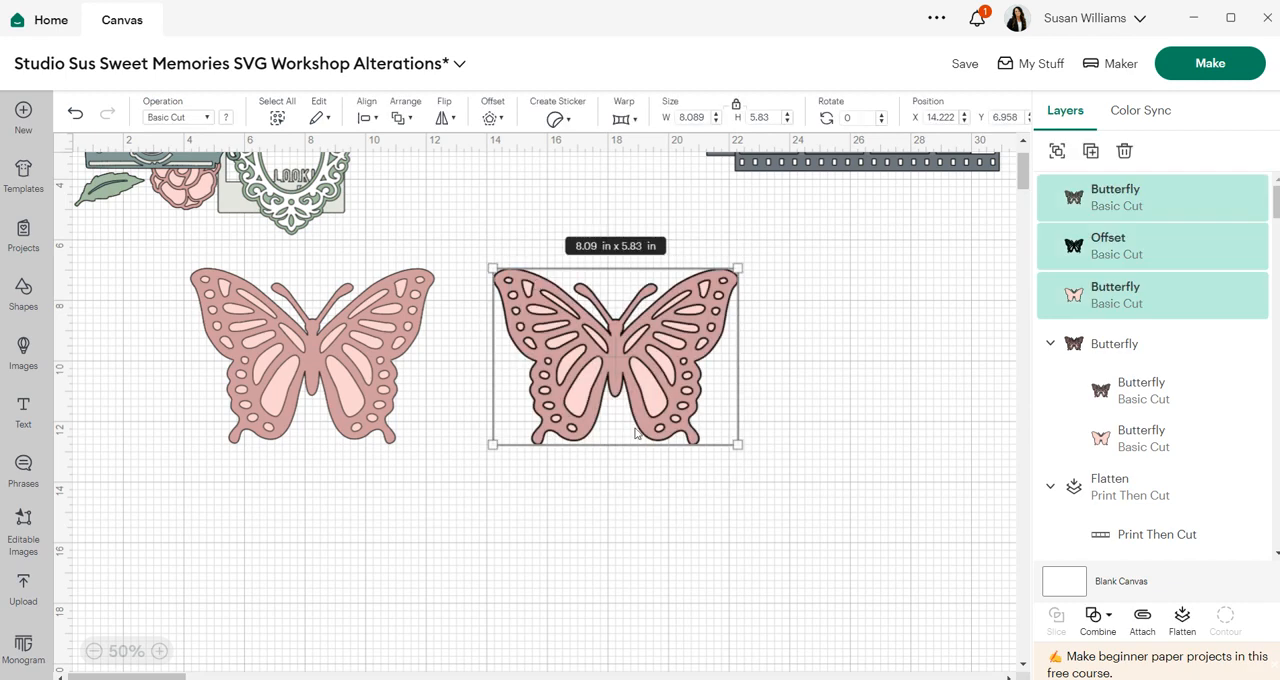
click(1181, 620)
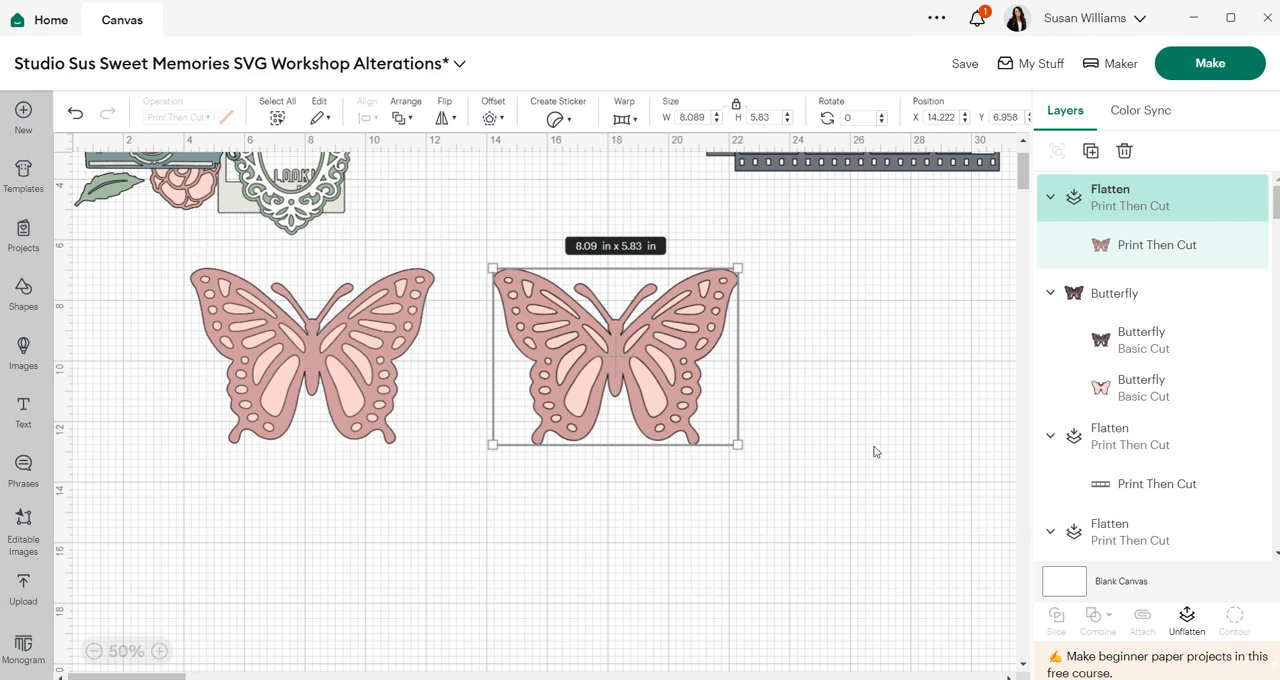
- Unflatten the right butterfly and group its two butterfly layers with their offset
click(863, 385)
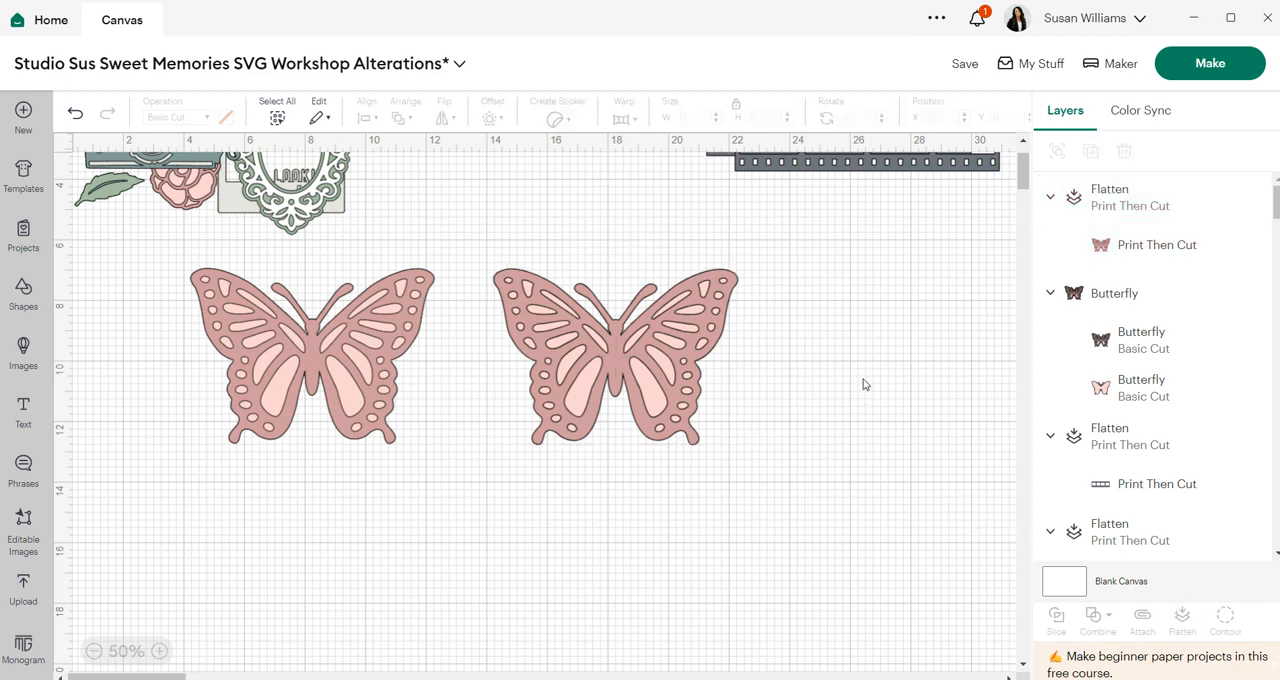
click(626, 388)
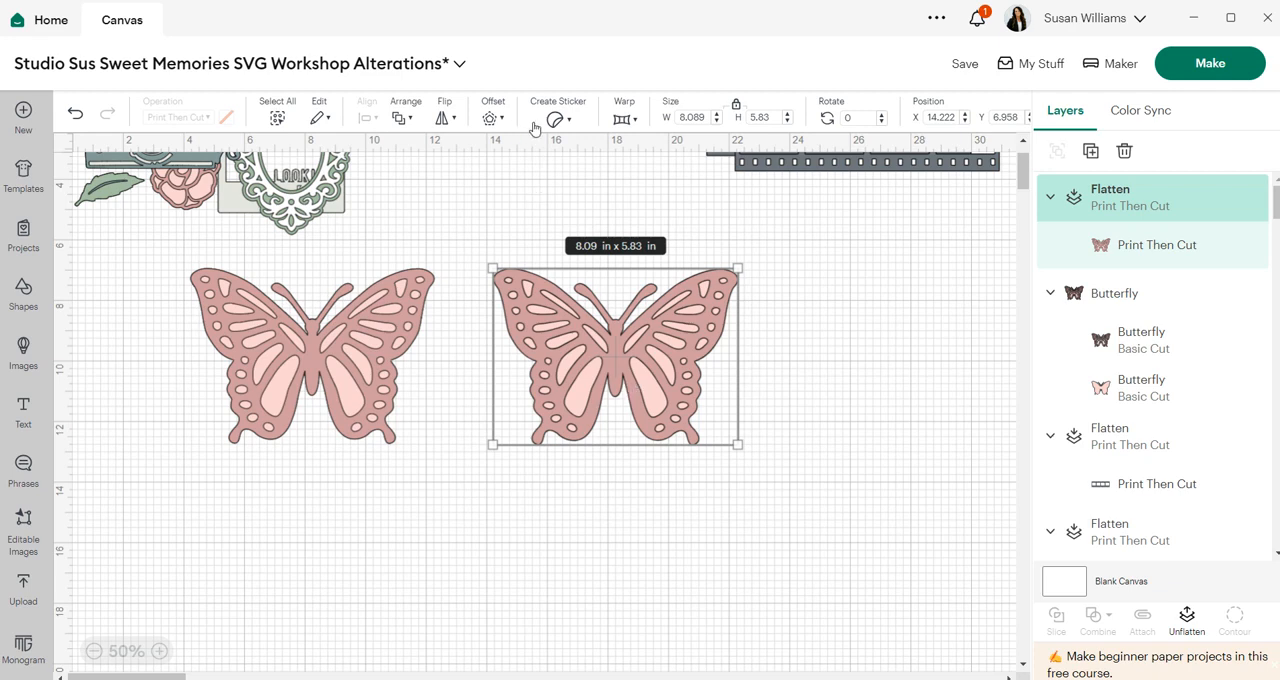
click(838, 371)
click(658, 359)
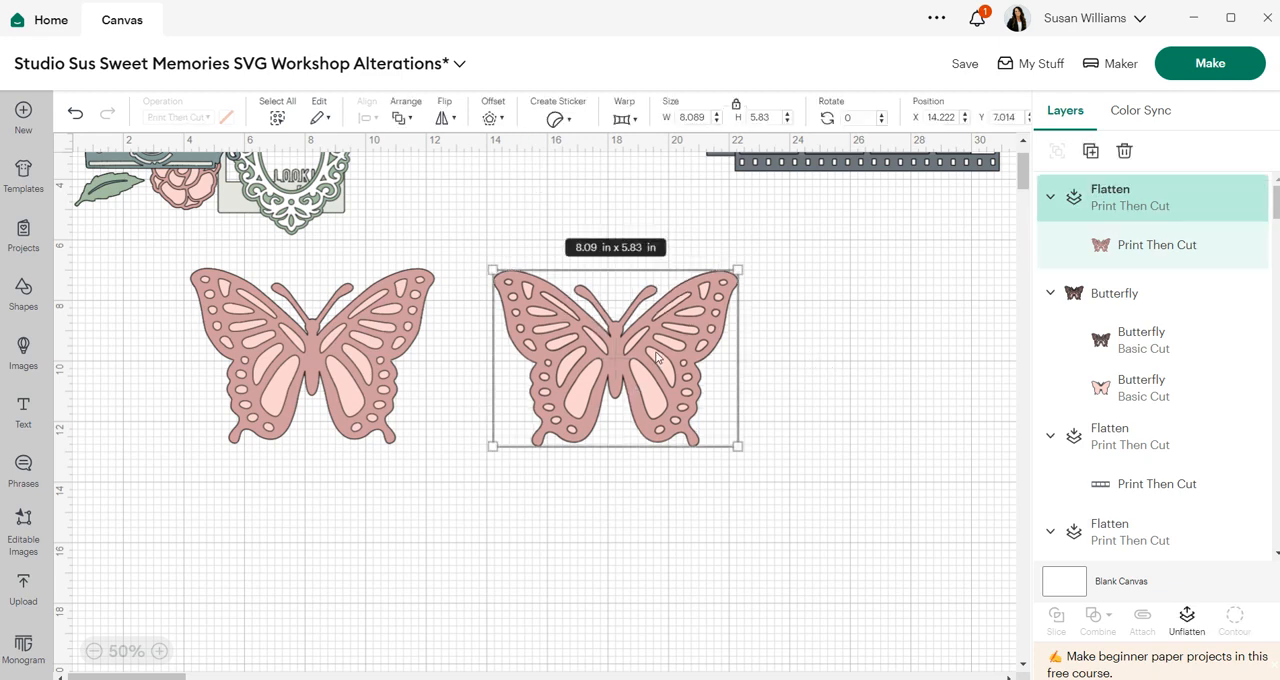
click(1186, 618)
drag(786, 490, 602, 336)
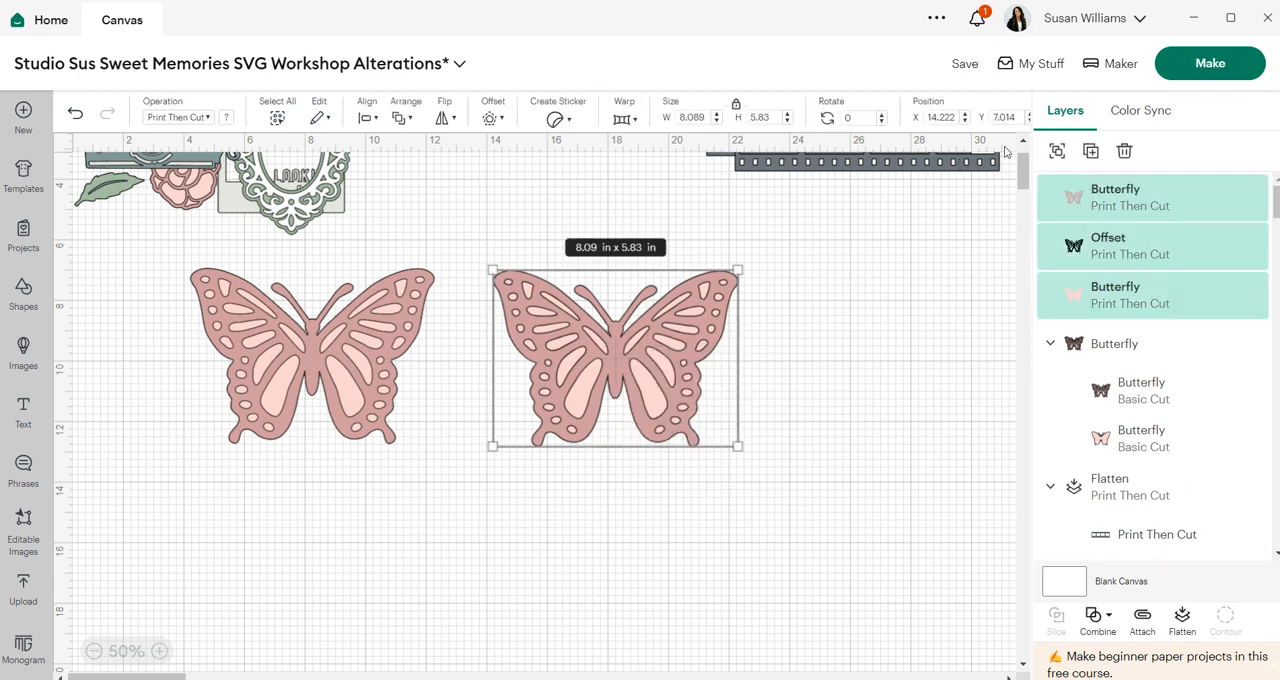
click(1056, 151)
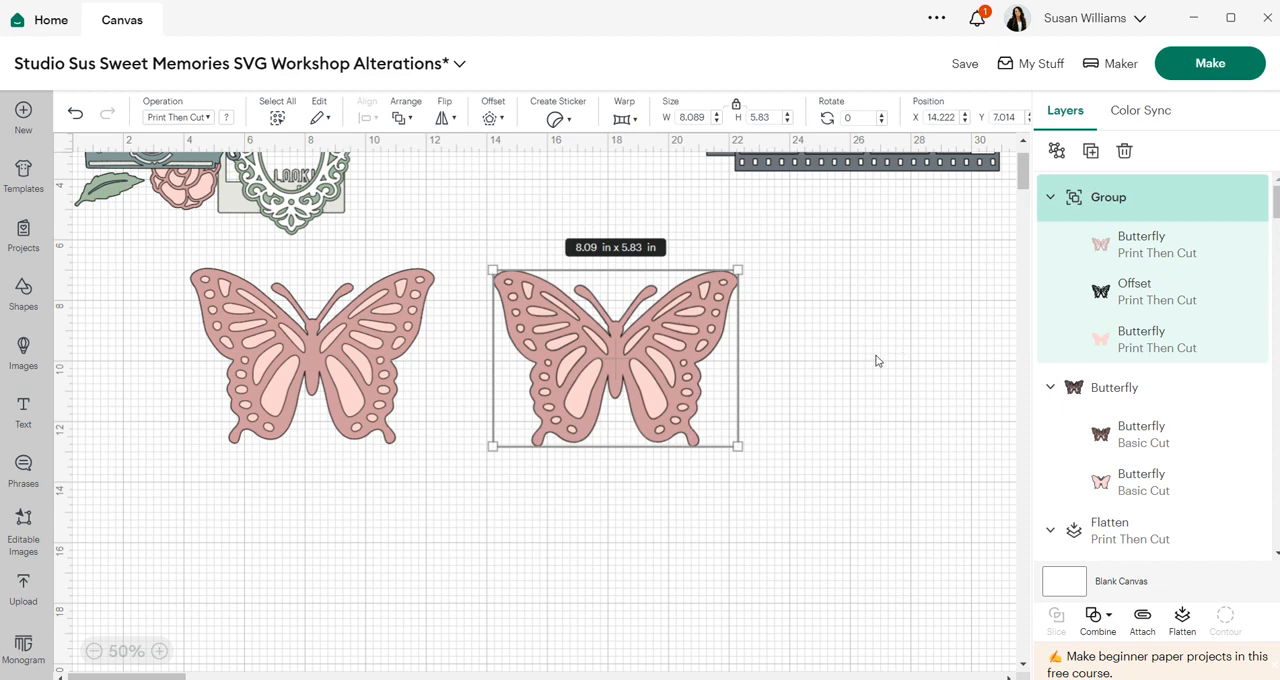
- Offset the grouped butterfly by 0.056 in with rounded corners, then flatten it with the new offset into a Print Then Cut layer
click(493, 117)
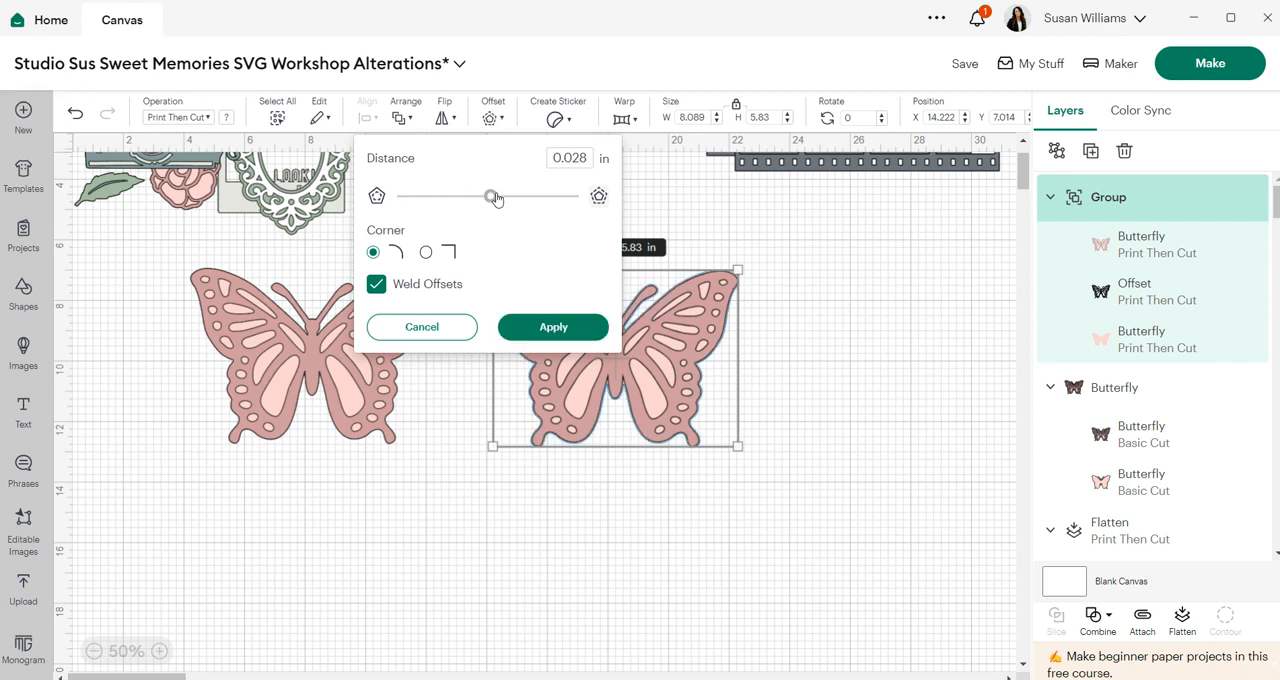
drag(494, 196, 497, 198)
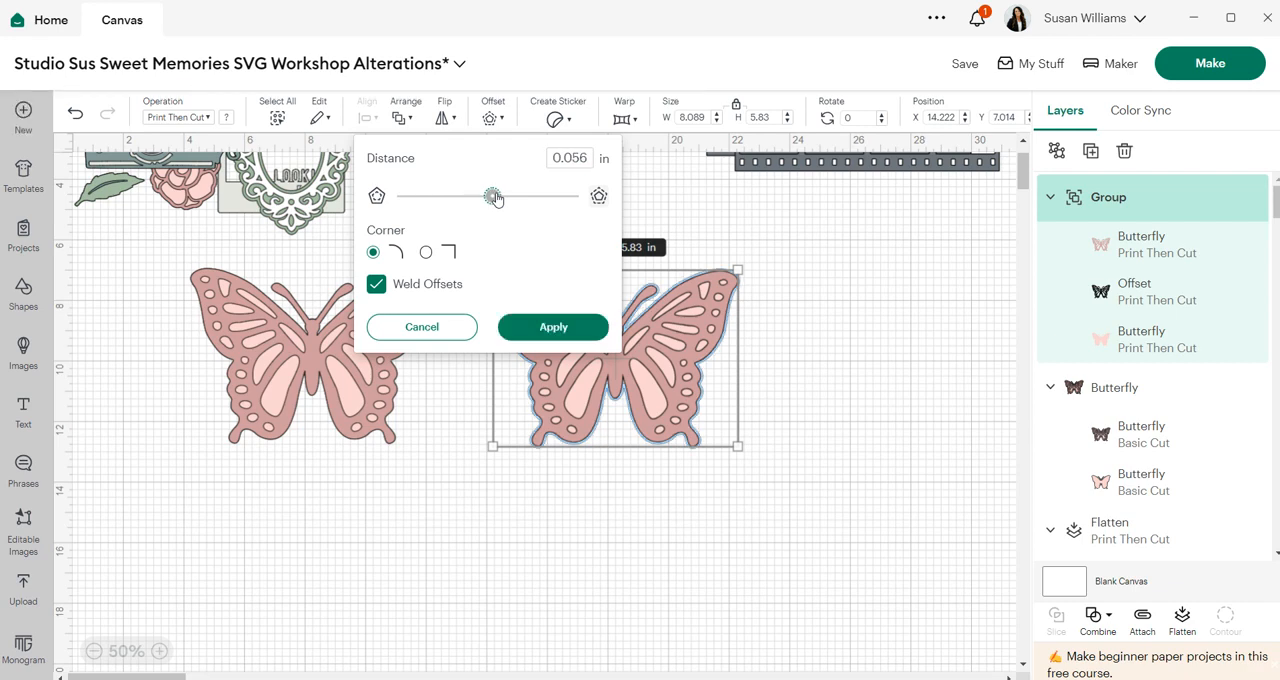
click(538, 327)
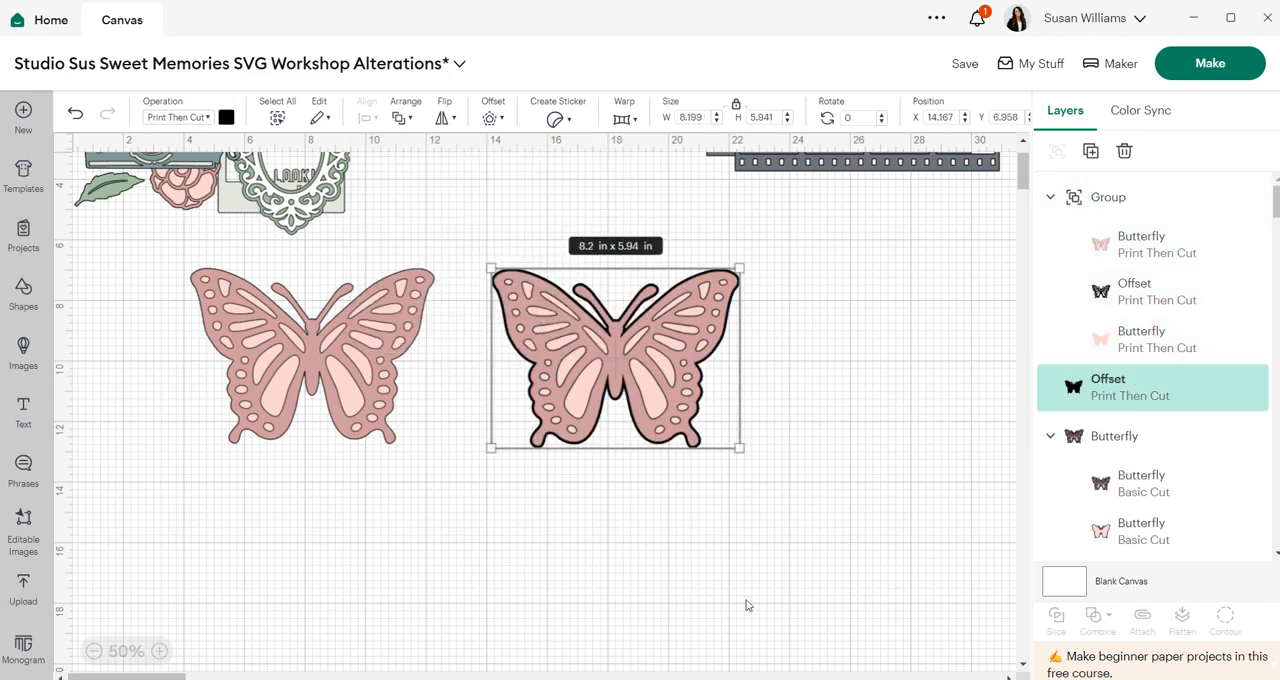
drag(767, 512, 536, 256)
click(1182, 620)
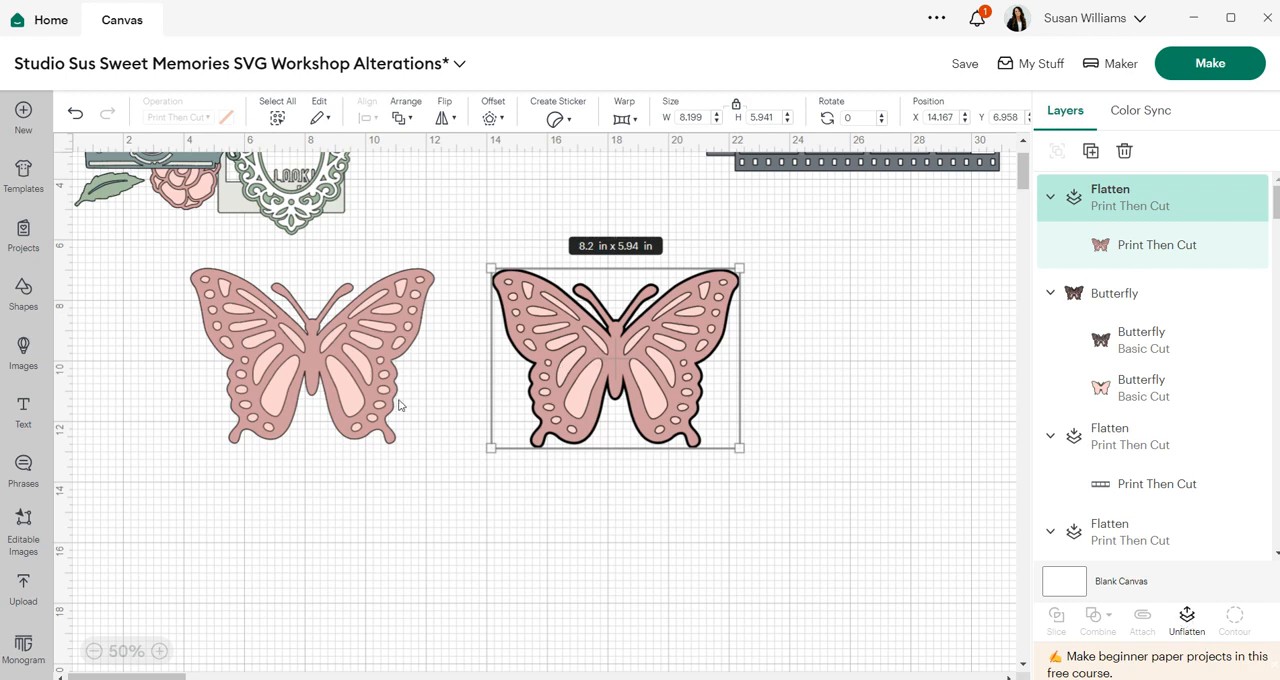
- Flatten the left butterfly's layers into a Print Then Cut layer
click(361, 352)
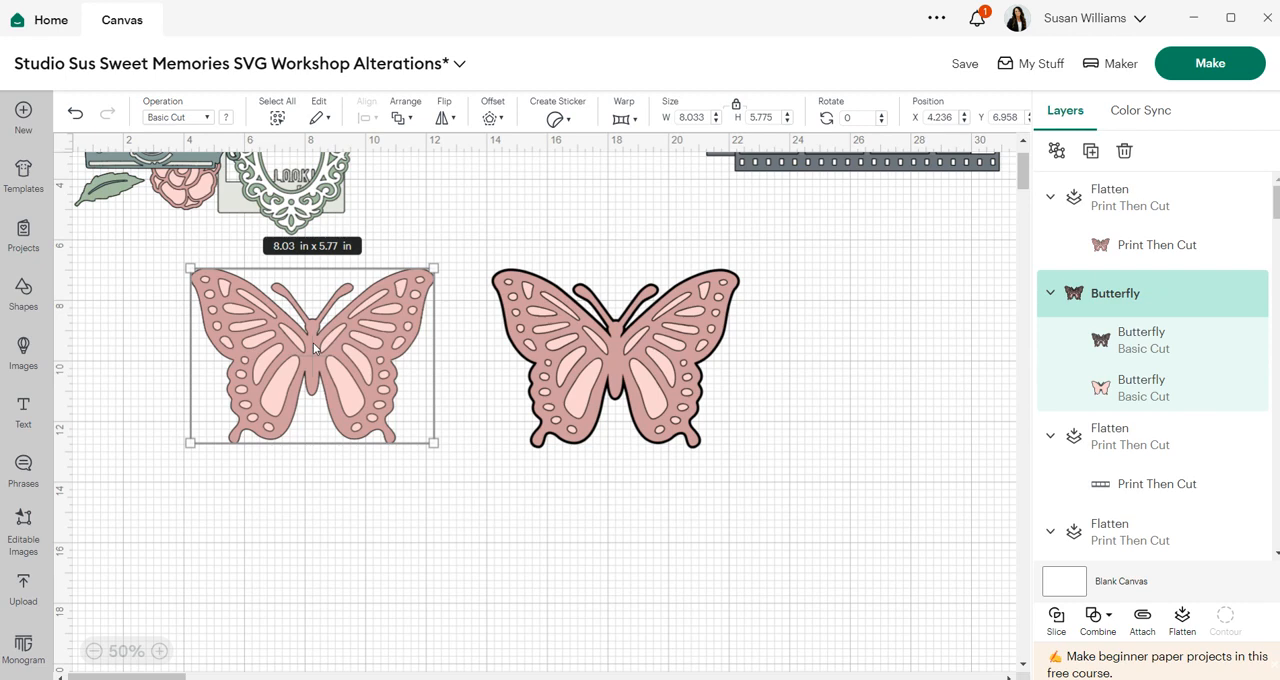
click(1178, 630)
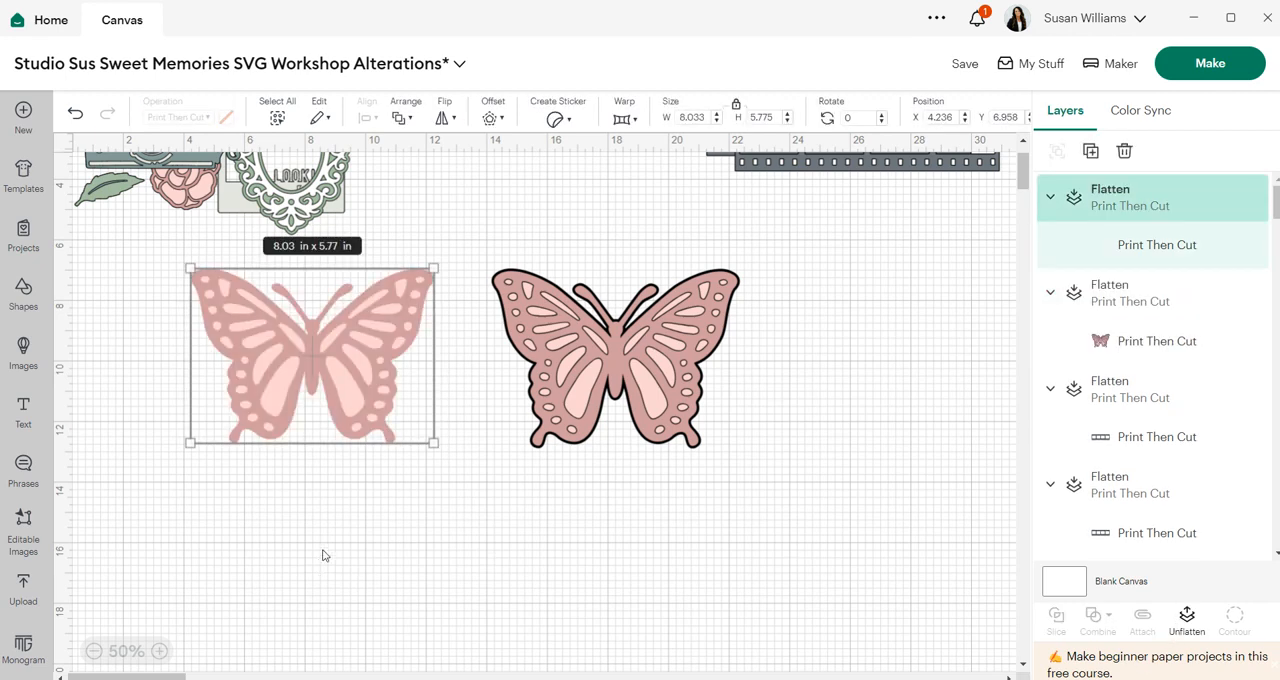
- Resize the offset butterfly to 1.5 in wide
click(597, 341)
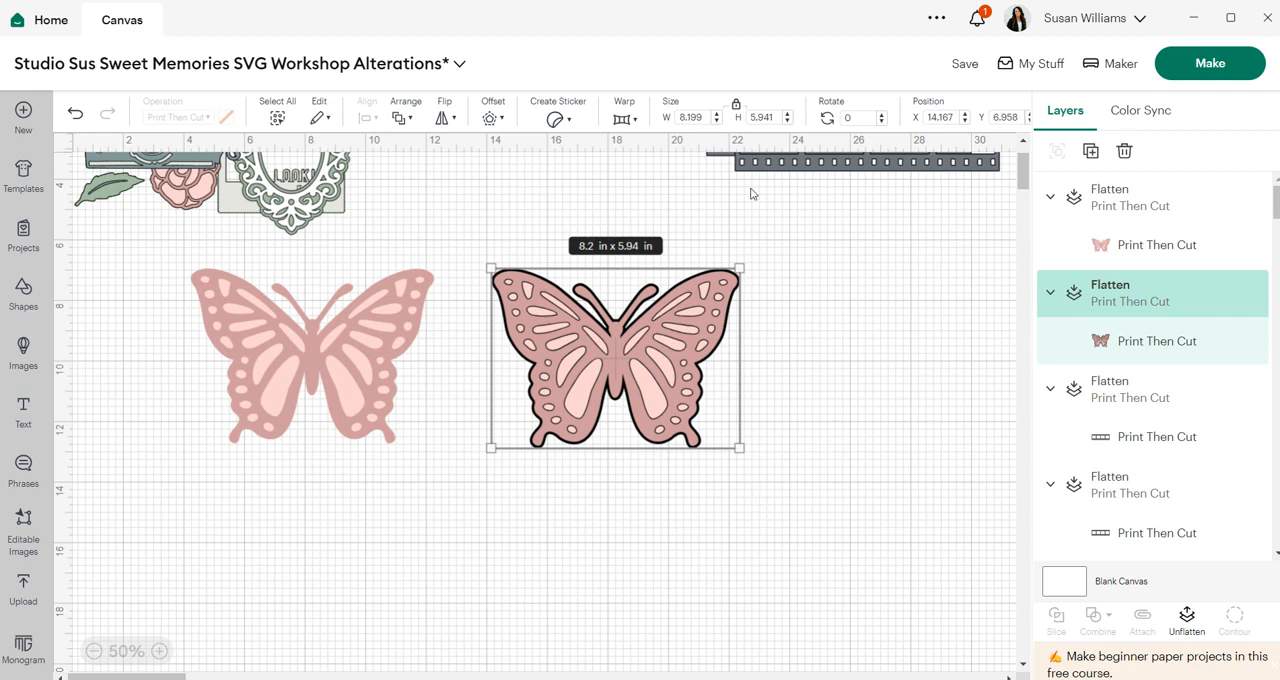
double_click(700, 118)
text(1.5)
key(Return)
click(838, 342)
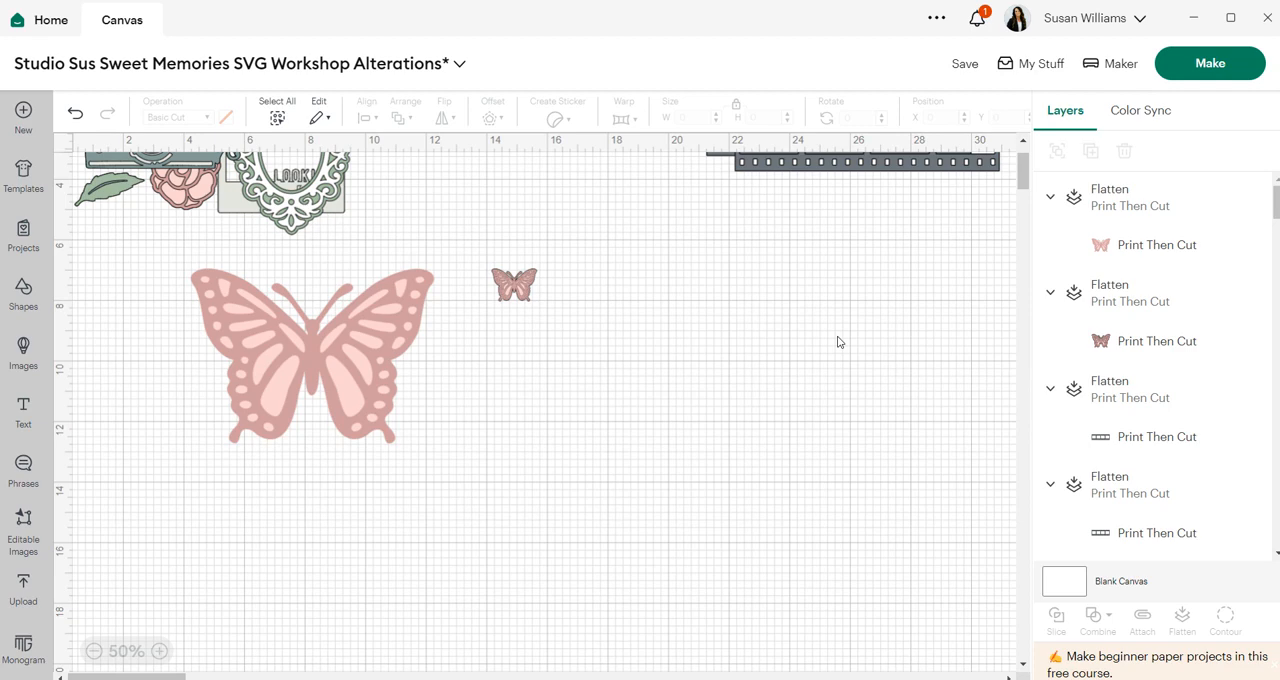
click(522, 289)
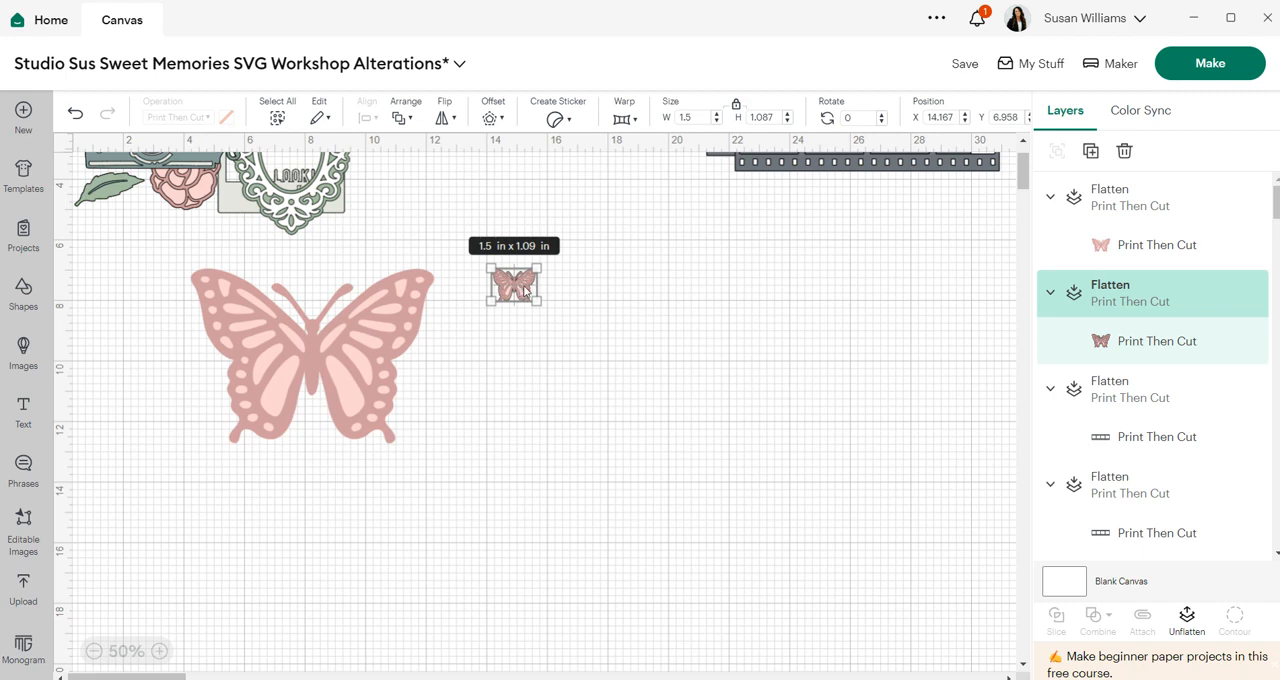
- Delete the large left butterfly and move the small butterfly up beside the film strip
click(324, 320)
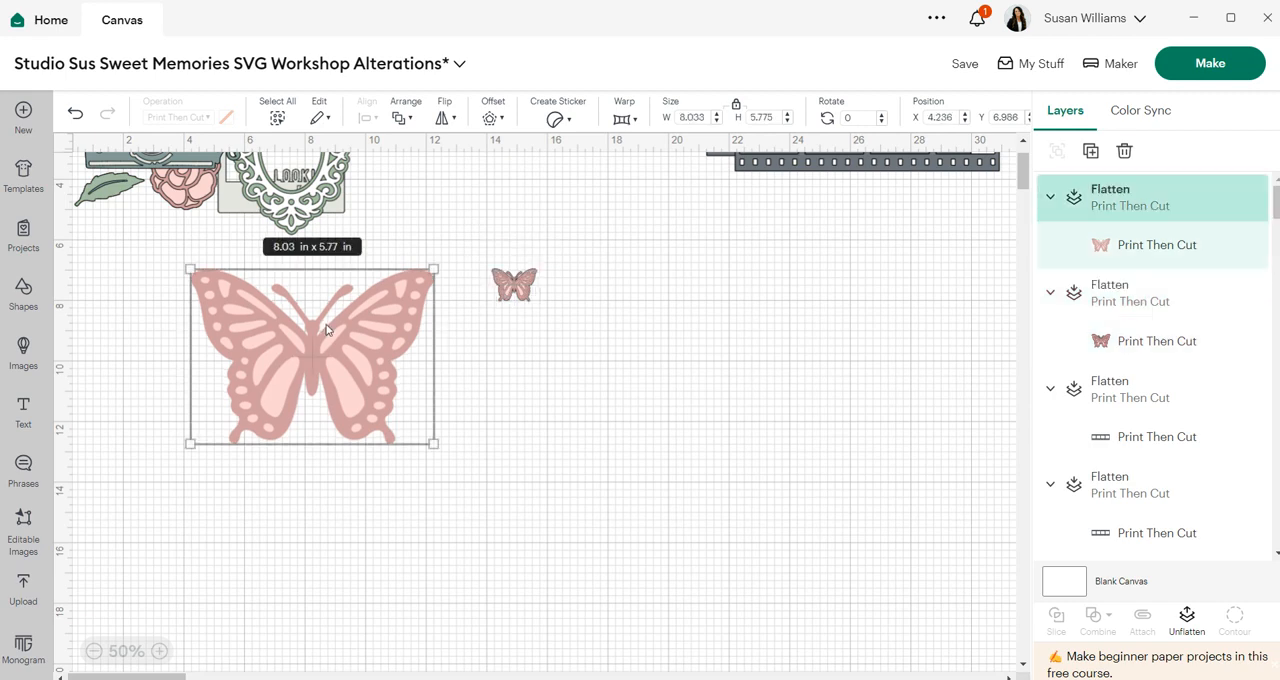
key(Delete)
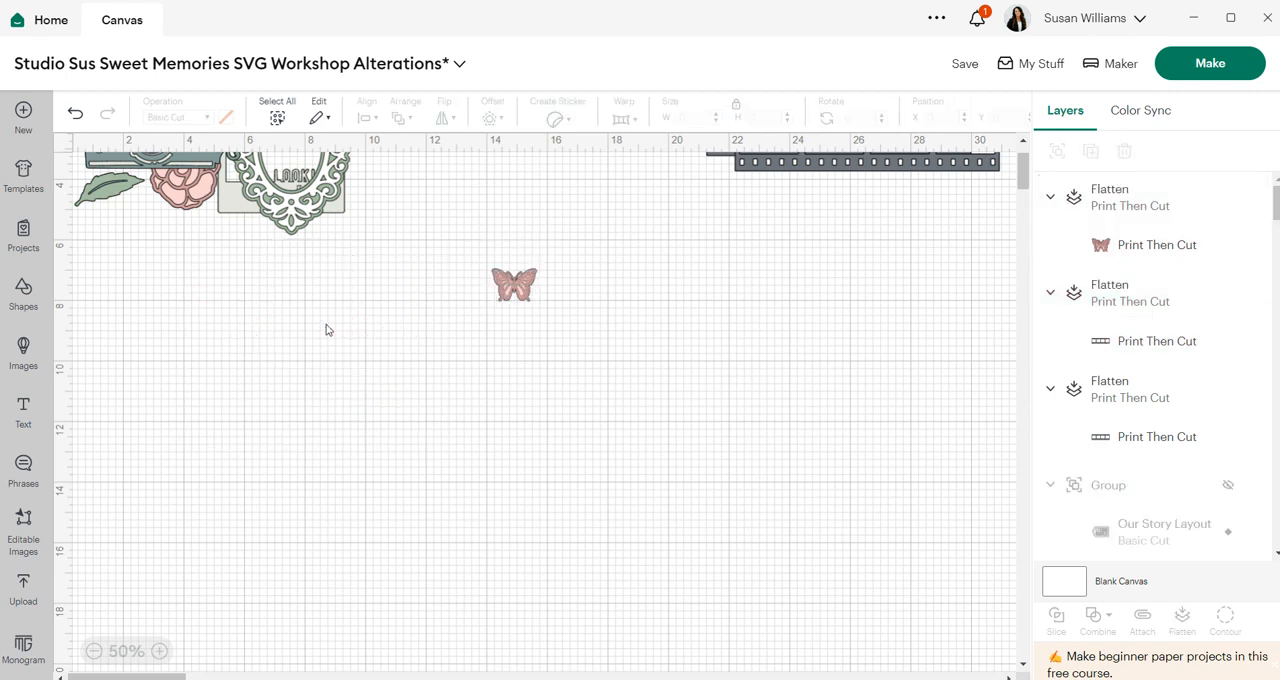
click(507, 285)
drag(507, 285, 827, 201)
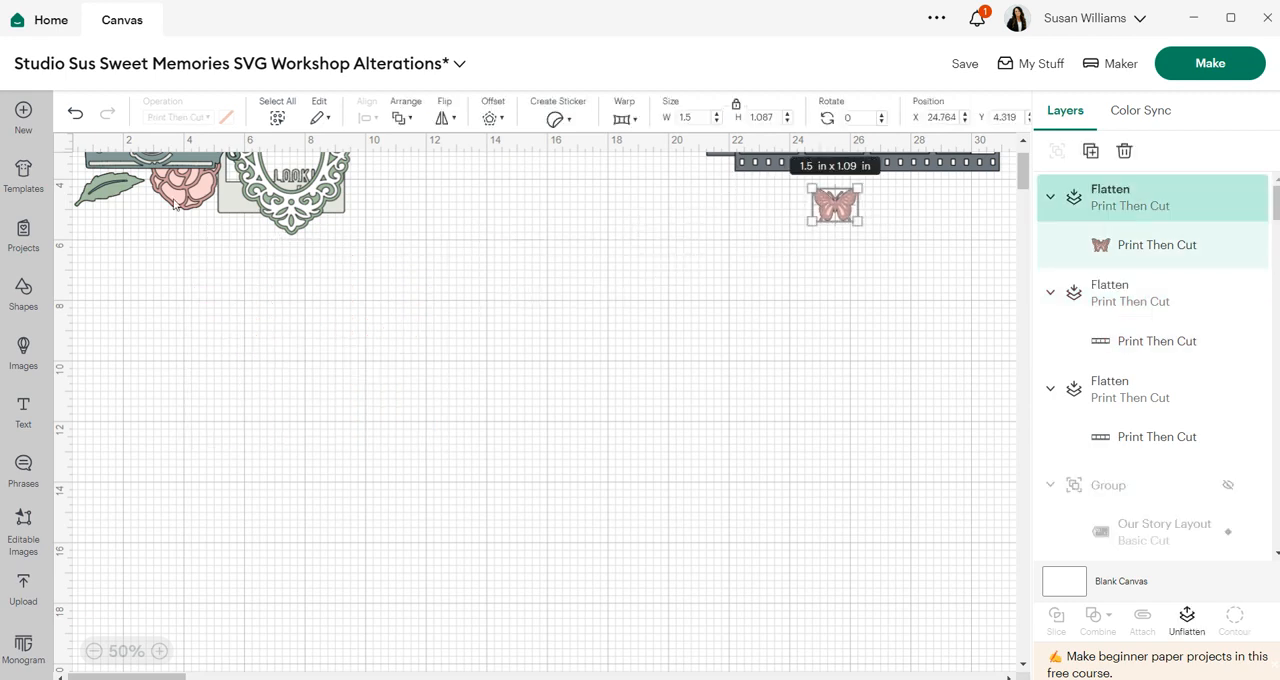
- Bring the flowers and leaf set onto the open canvas, ungroup it, and delete the blue flower
drag(113, 200, 413, 267)
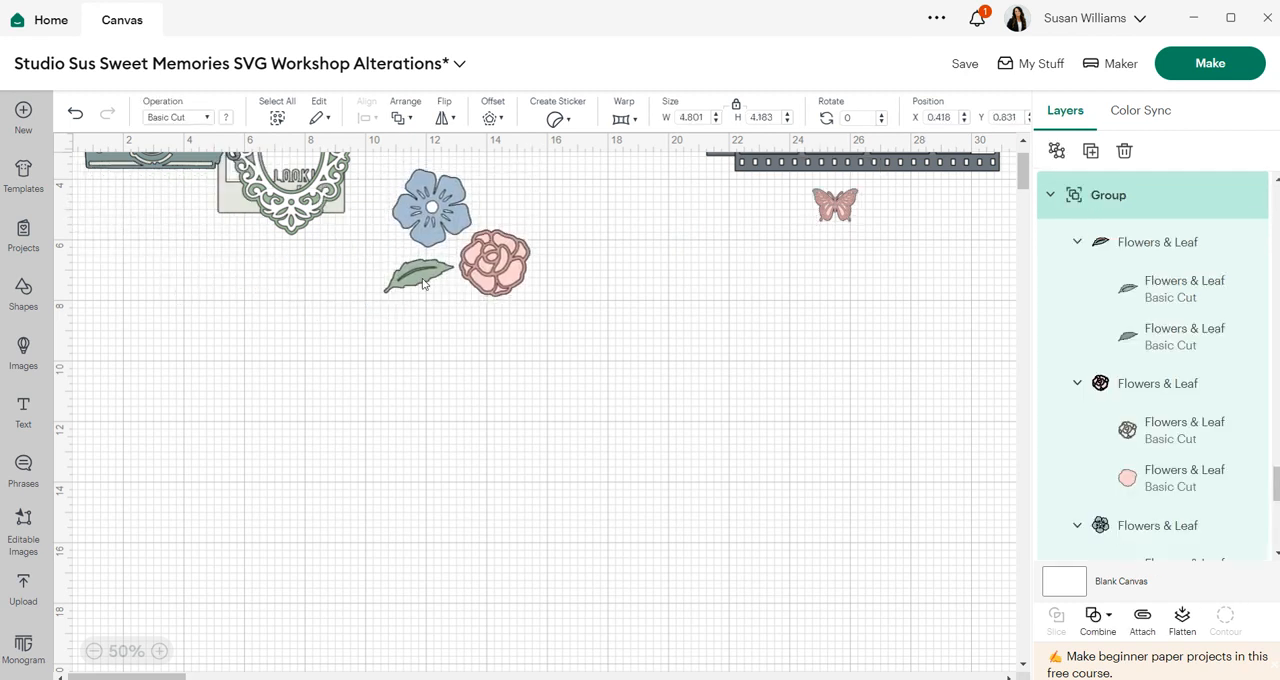
click(1056, 152)
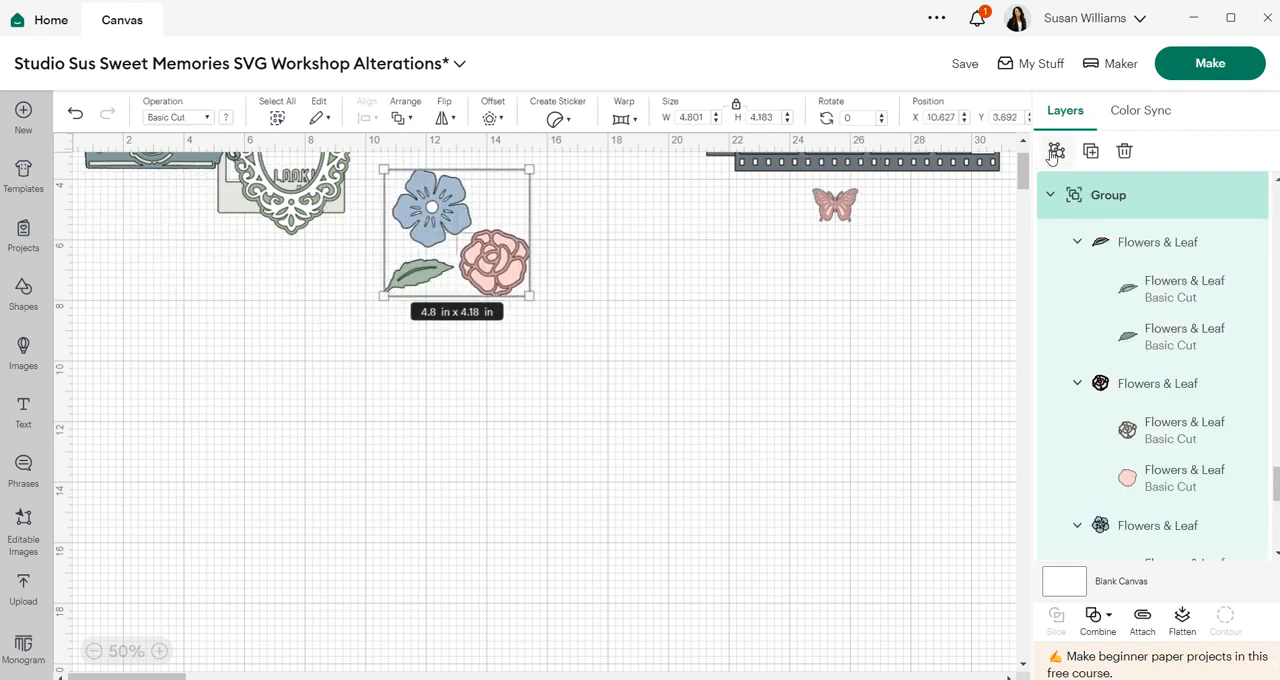
click(758, 321)
drag(449, 211, 646, 241)
key(Delete)
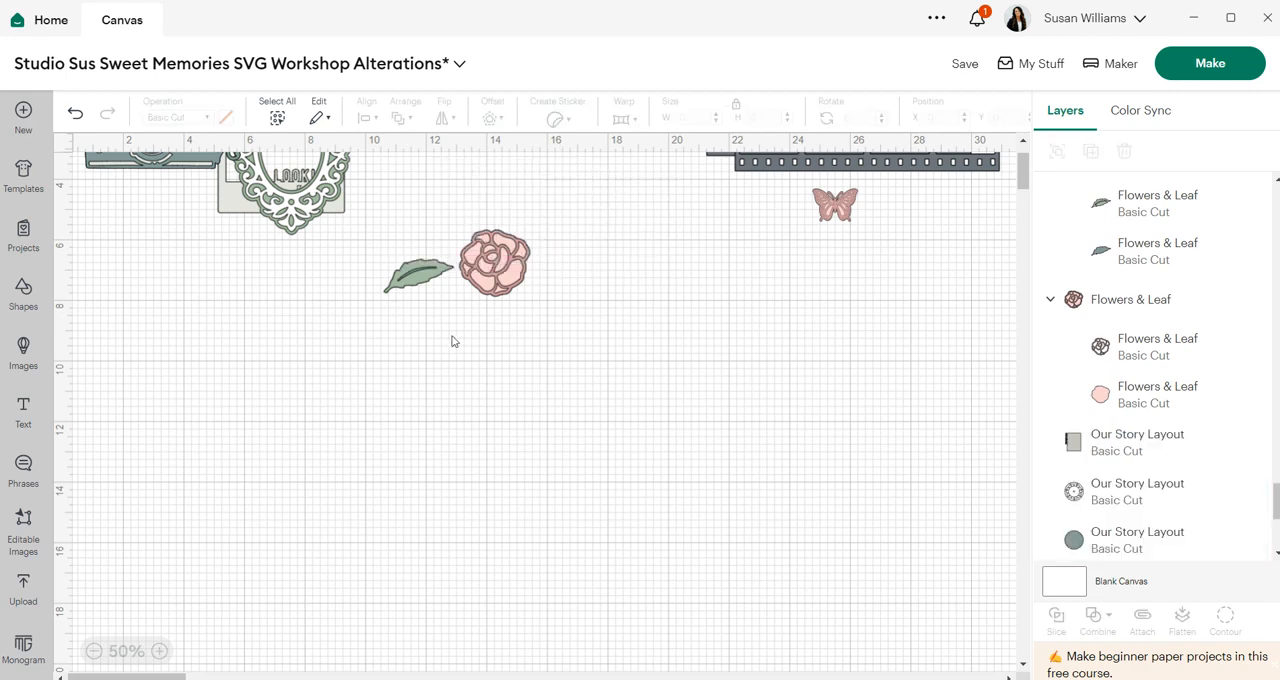
- Move the rose up beside the frame and the leaf down into open space
drag(420, 280, 455, 401)
drag(561, 306, 456, 198)
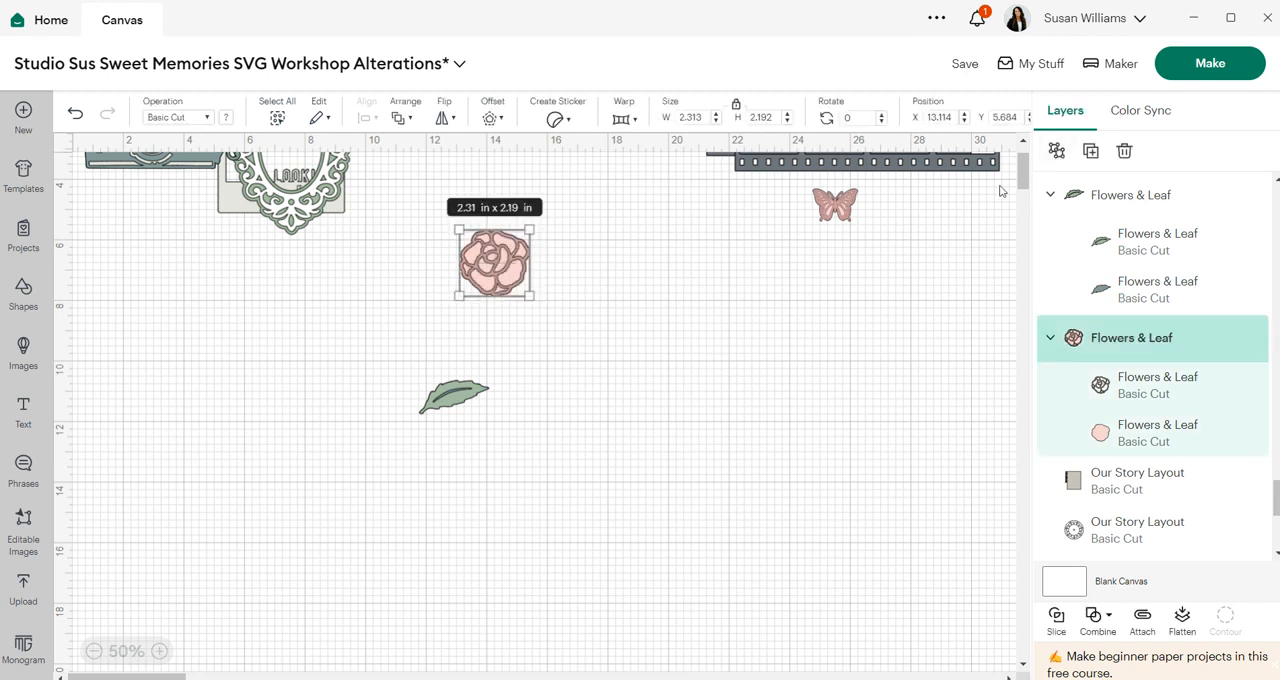
click(517, 306)
drag(500, 272, 441, 205)
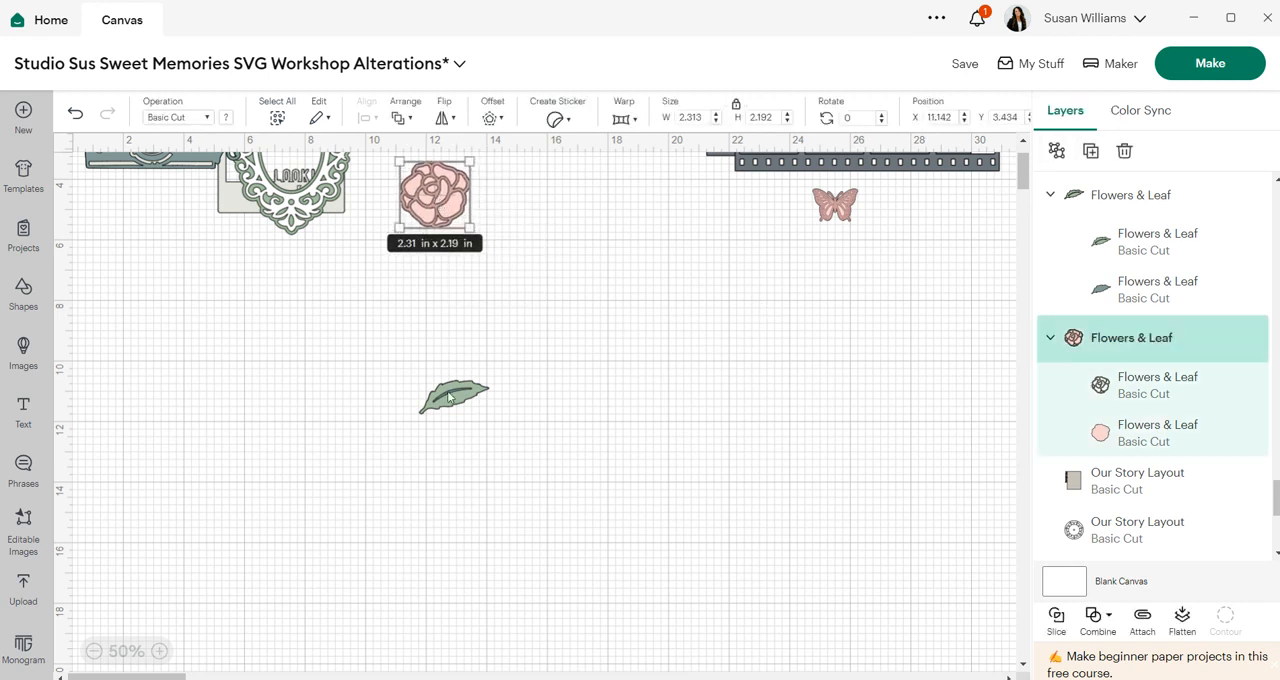
- Enlarge the leaf to about 8.64 × 4.15 in and move it to the right
drag(454, 396, 306, 443)
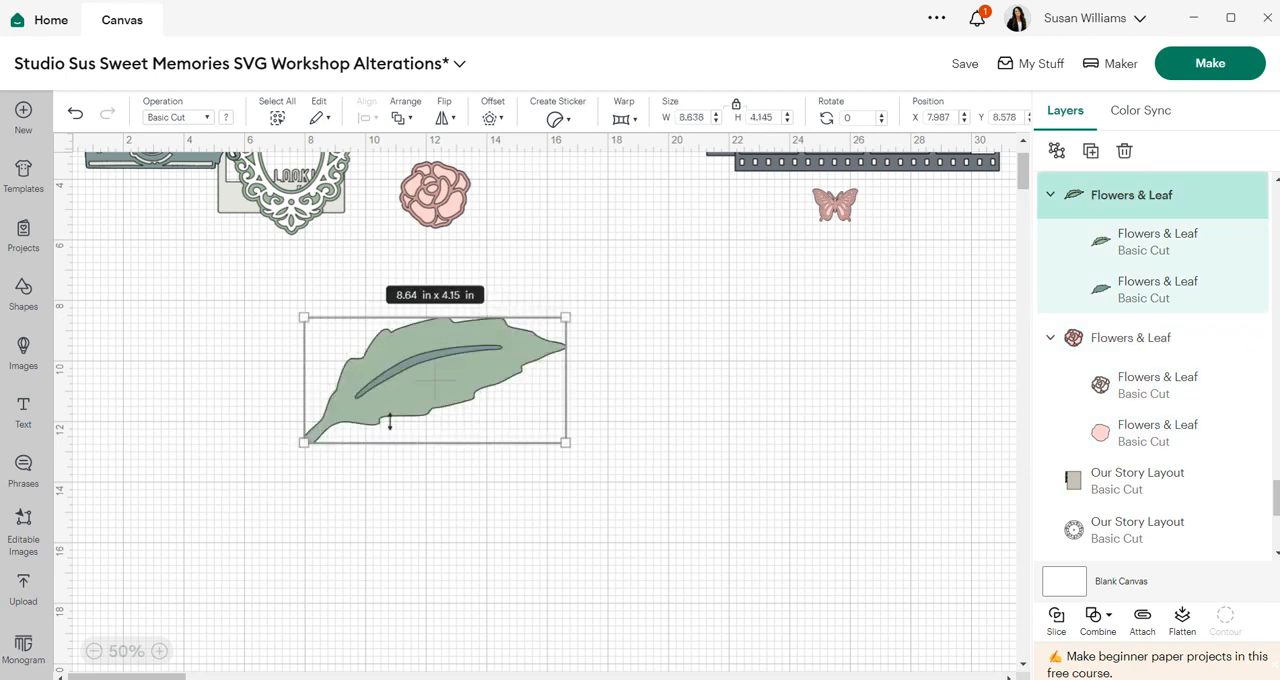
drag(432, 371, 557, 354)
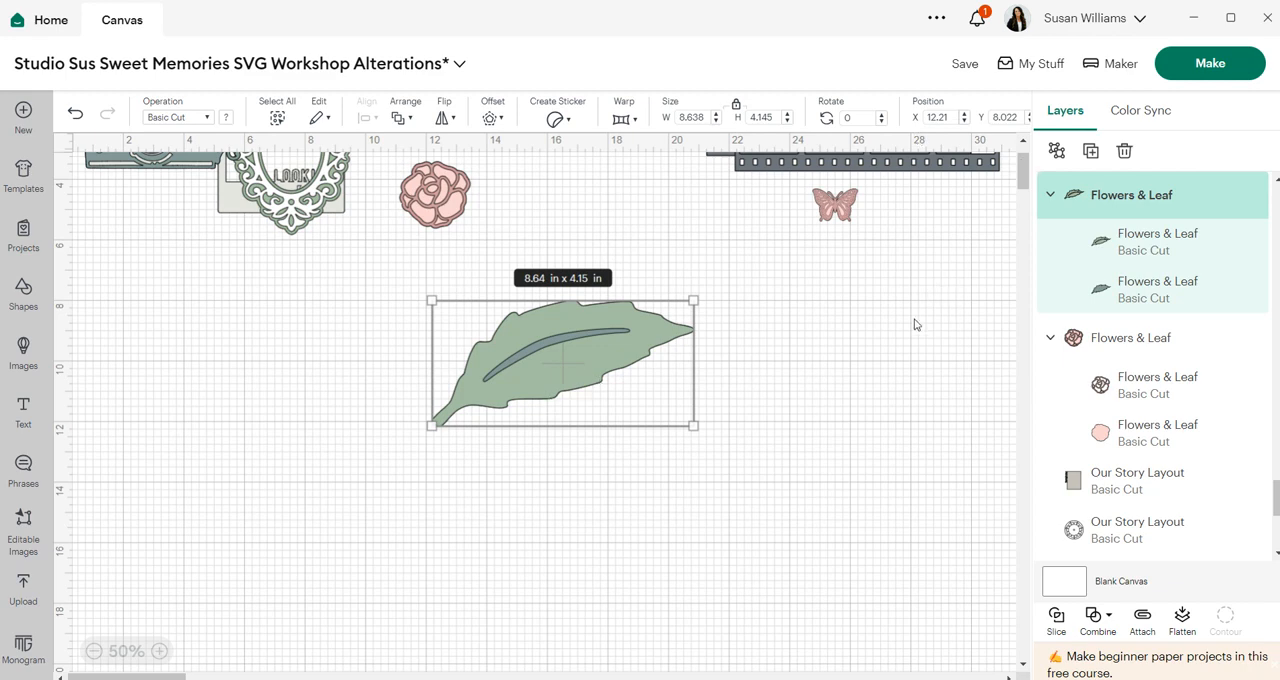
- Ungroup the leaf and pull its light top layer and dark base layer apart
click(1057, 150)
click(671, 390)
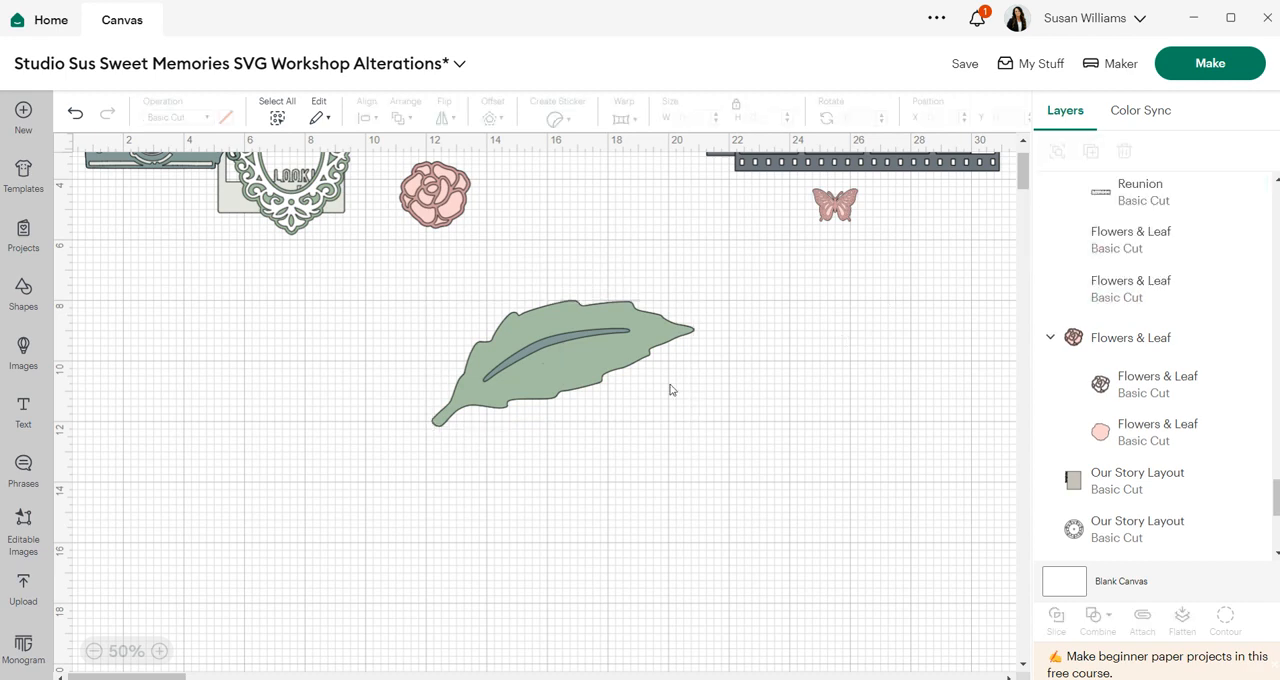
drag(620, 345, 773, 371)
drag(499, 355, 221, 389)
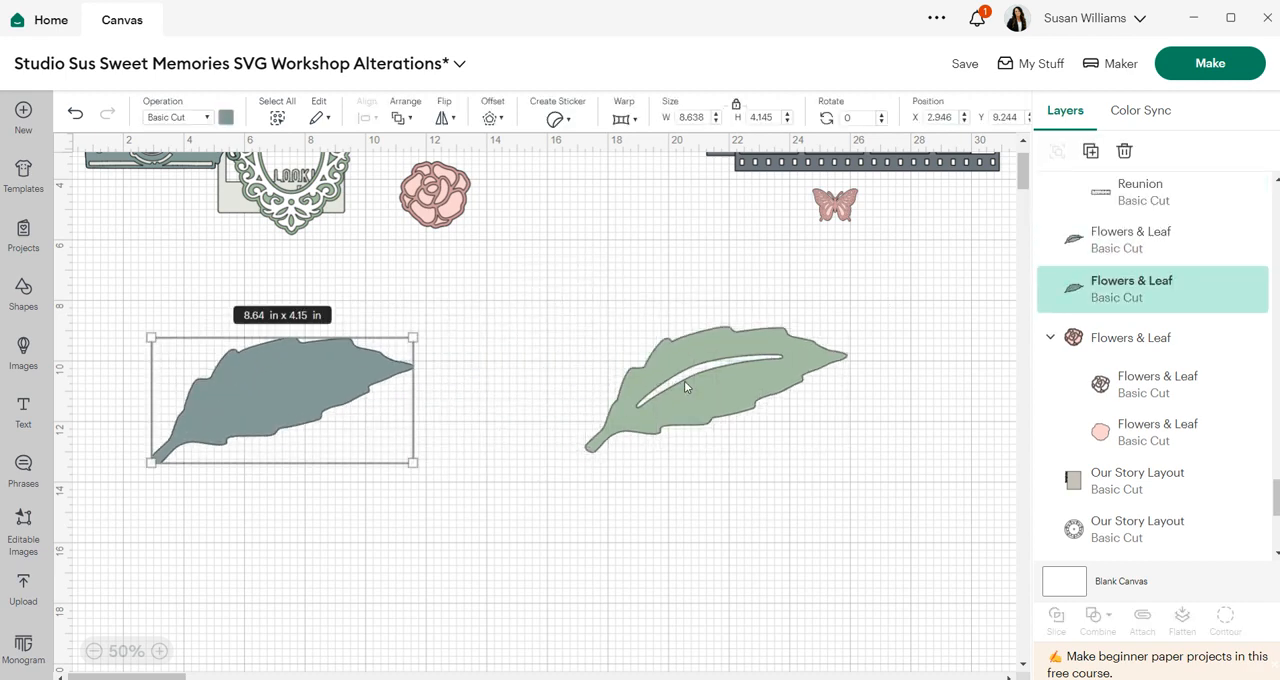
- Offset the light leaf layer by 0.056 in with rounded corners
drag(684, 387, 672, 363)
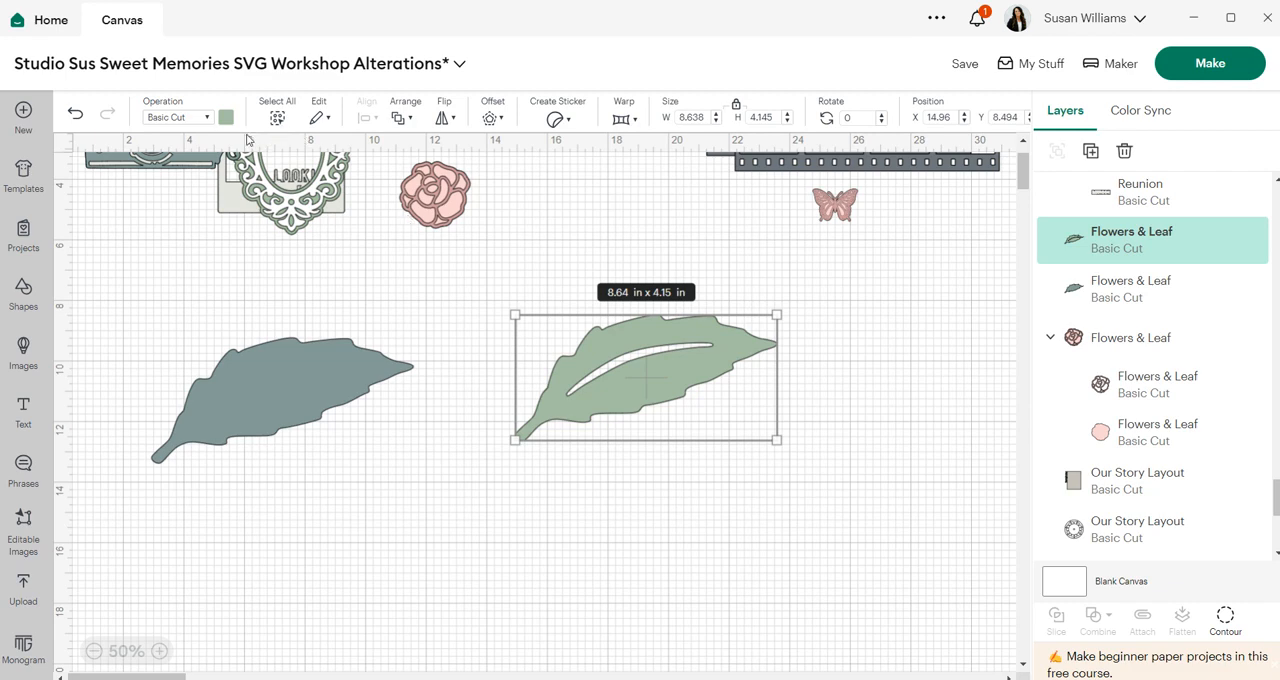
drag(616, 363, 614, 368)
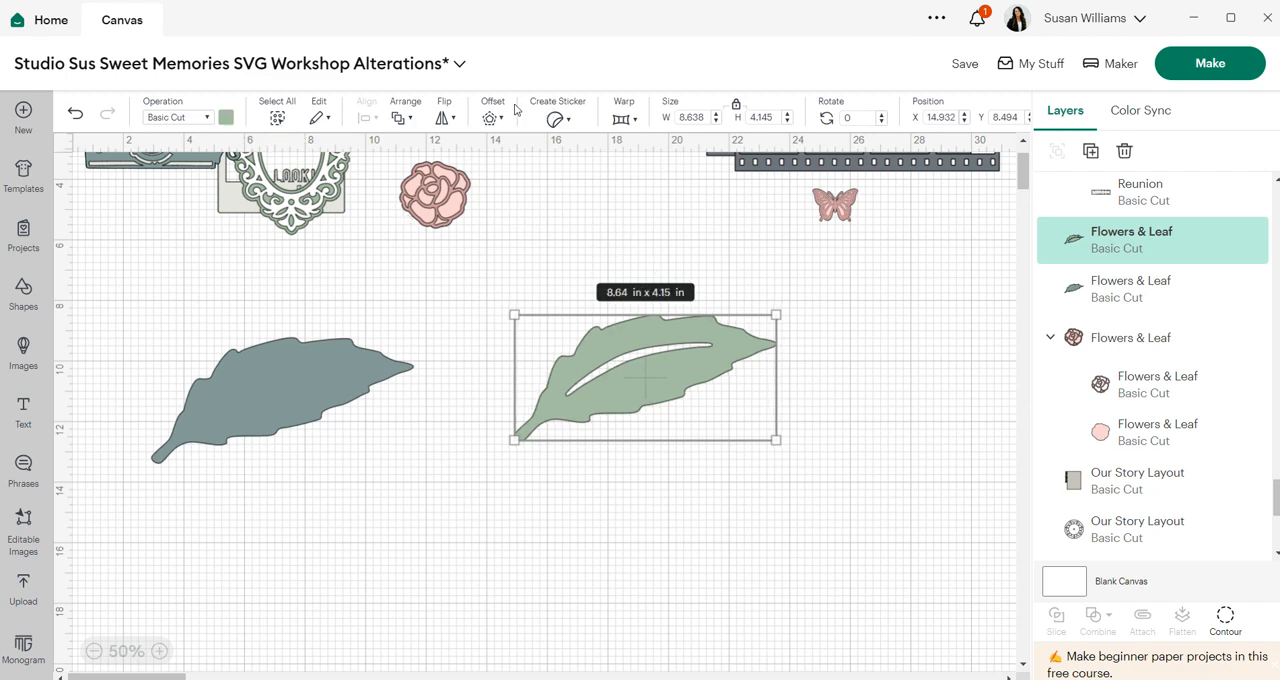
click(490, 118)
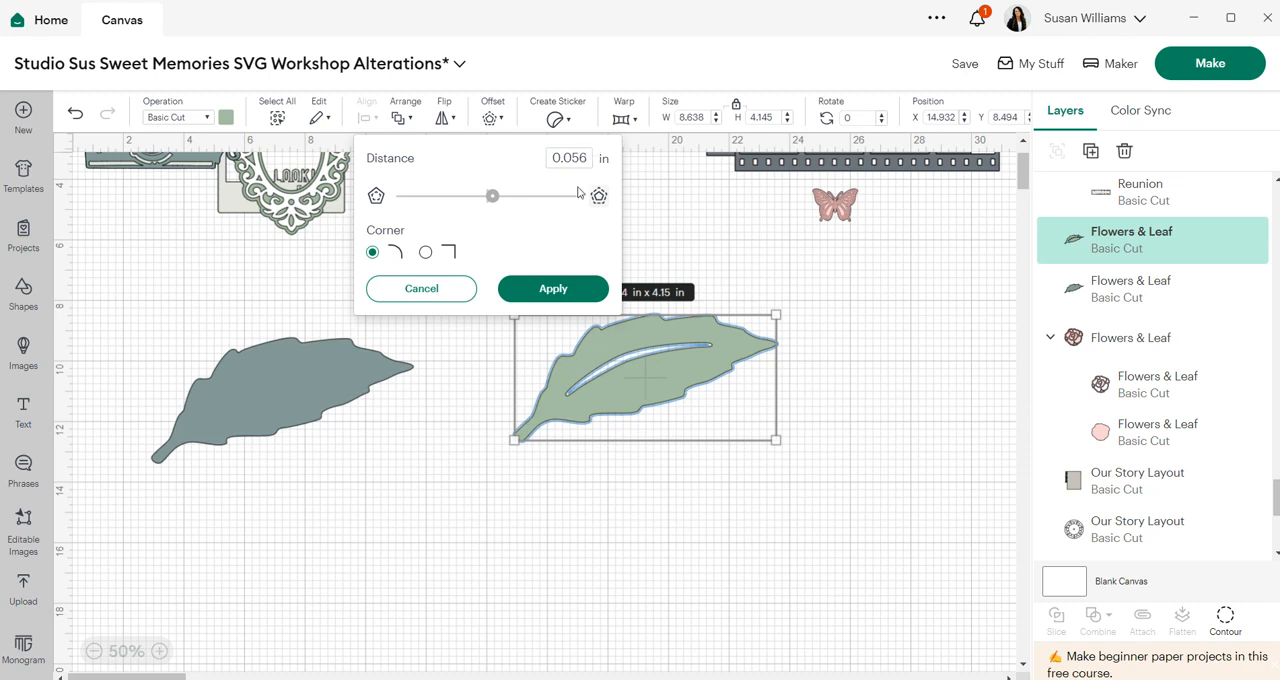
click(549, 291)
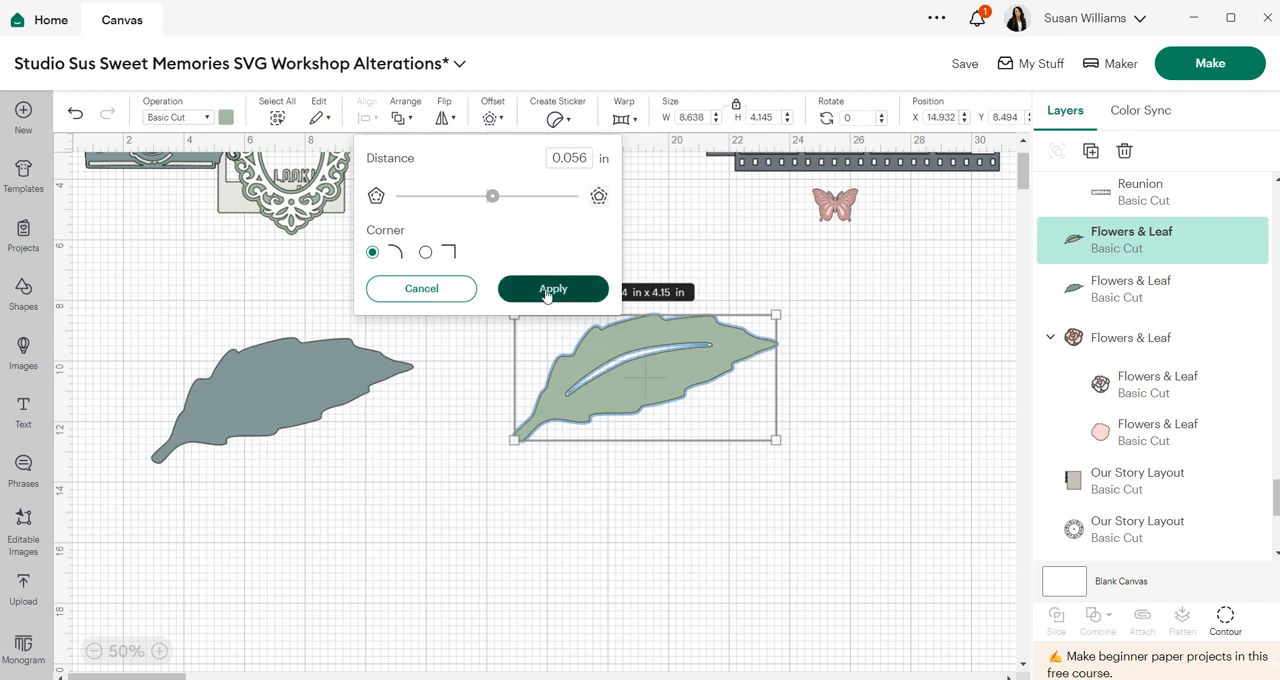
- Flatten the light leaf and its offset into a Print Then Cut layer
click(644, 513)
drag(722, 498, 600, 274)
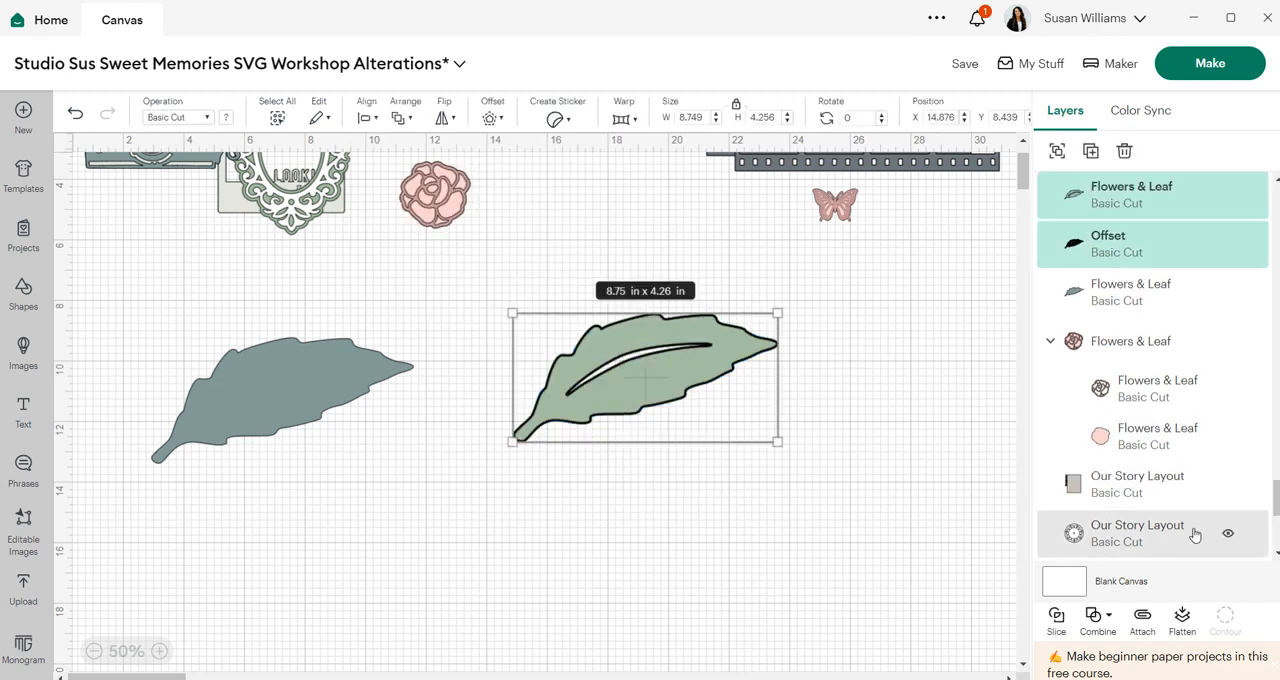
click(1183, 620)
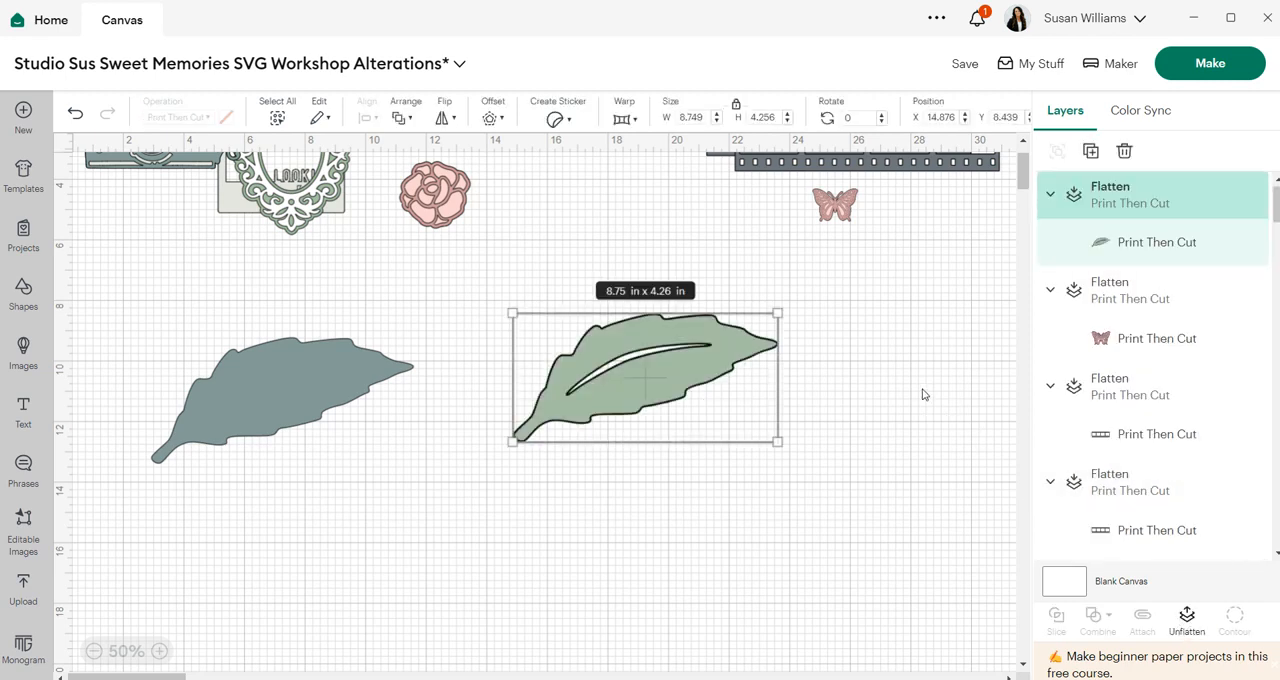
- Unflatten the leaf and delete its offset layer
click(1186, 620)
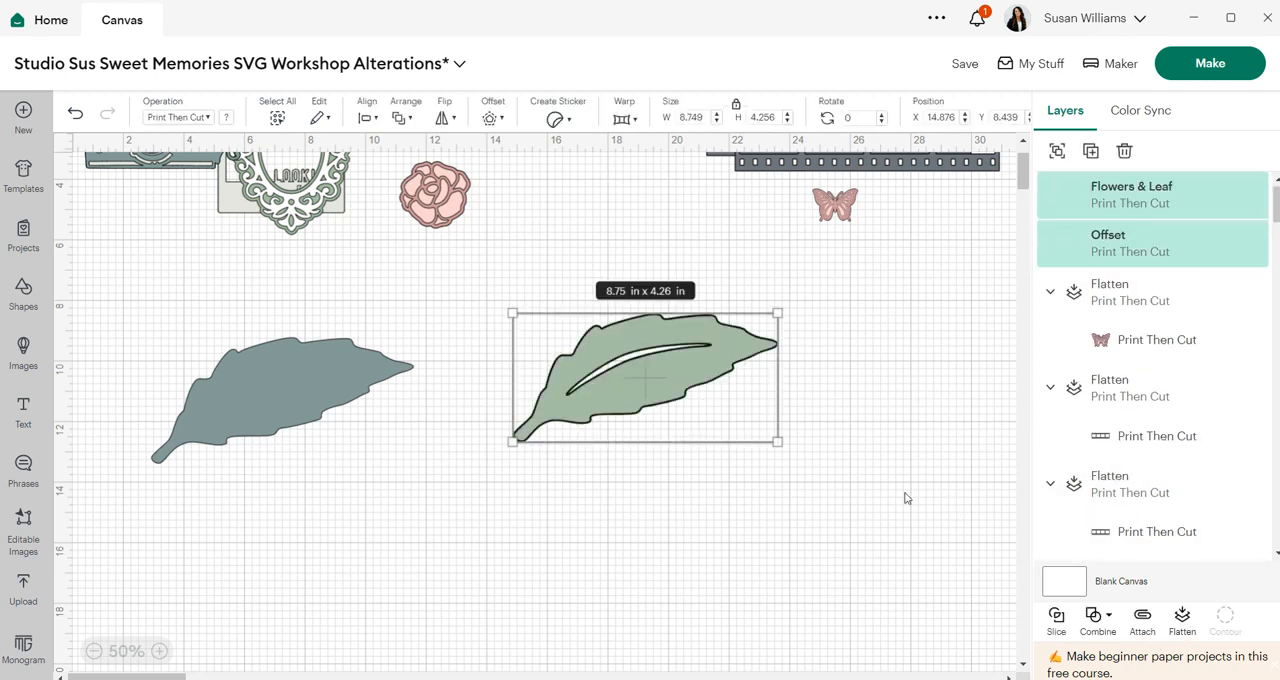
click(877, 473)
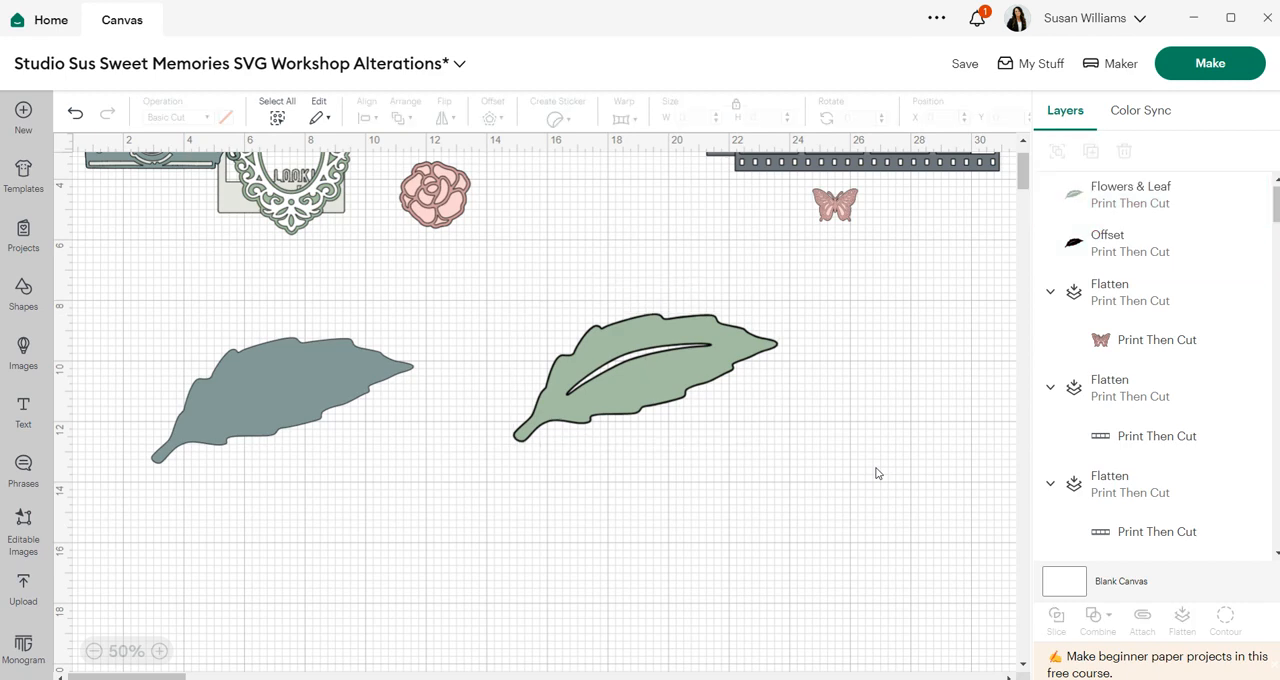
drag(692, 353, 680, 385)
click(690, 340)
key(Delete)
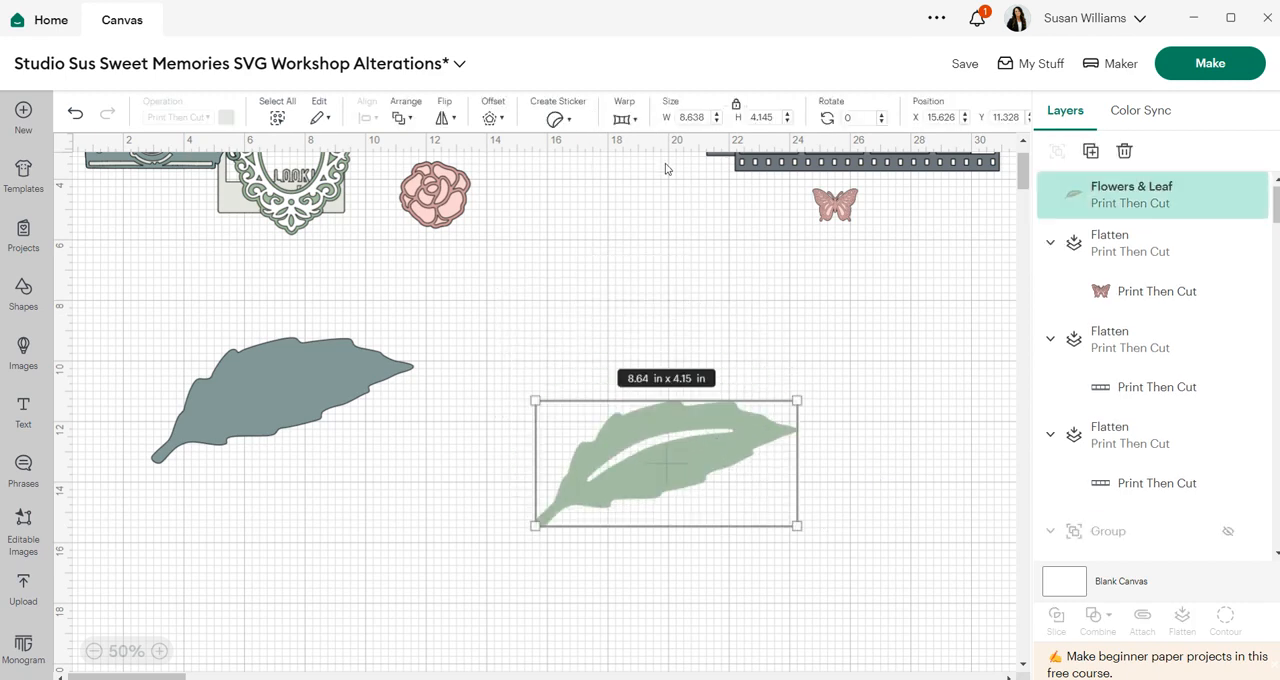
- Offset the light leaf layer by 0.097 in with rounded corners
click(492, 118)
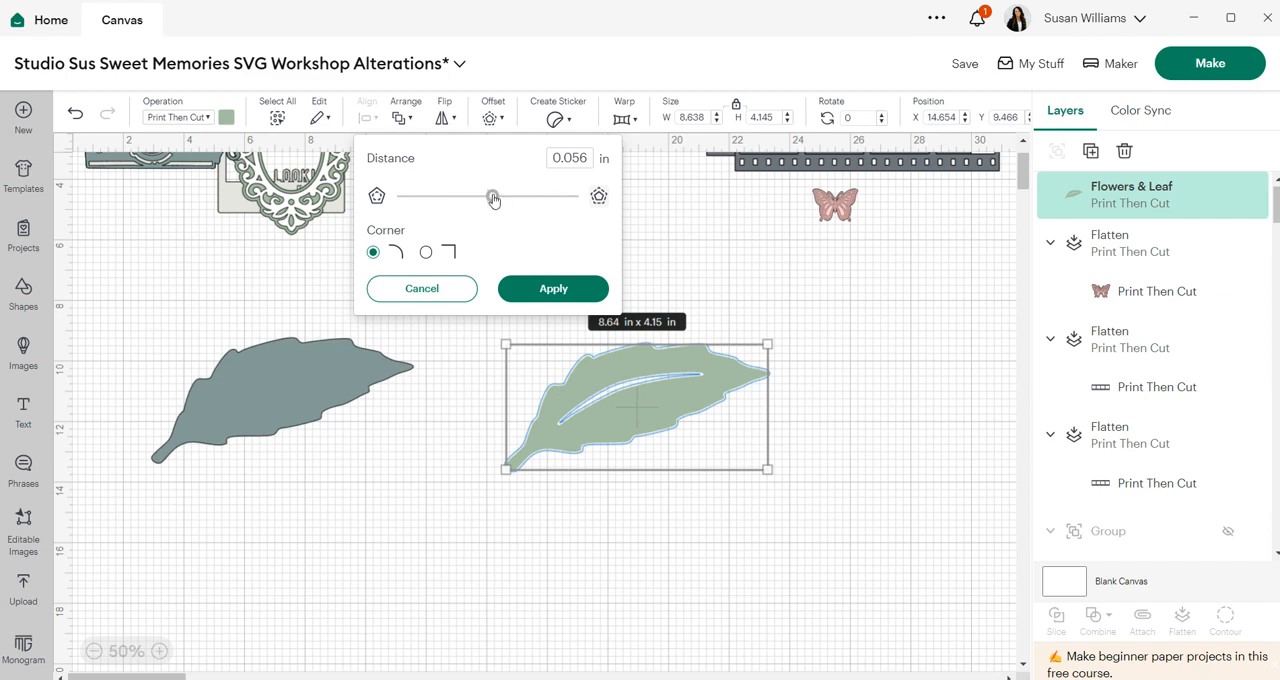
drag(493, 198, 495, 198)
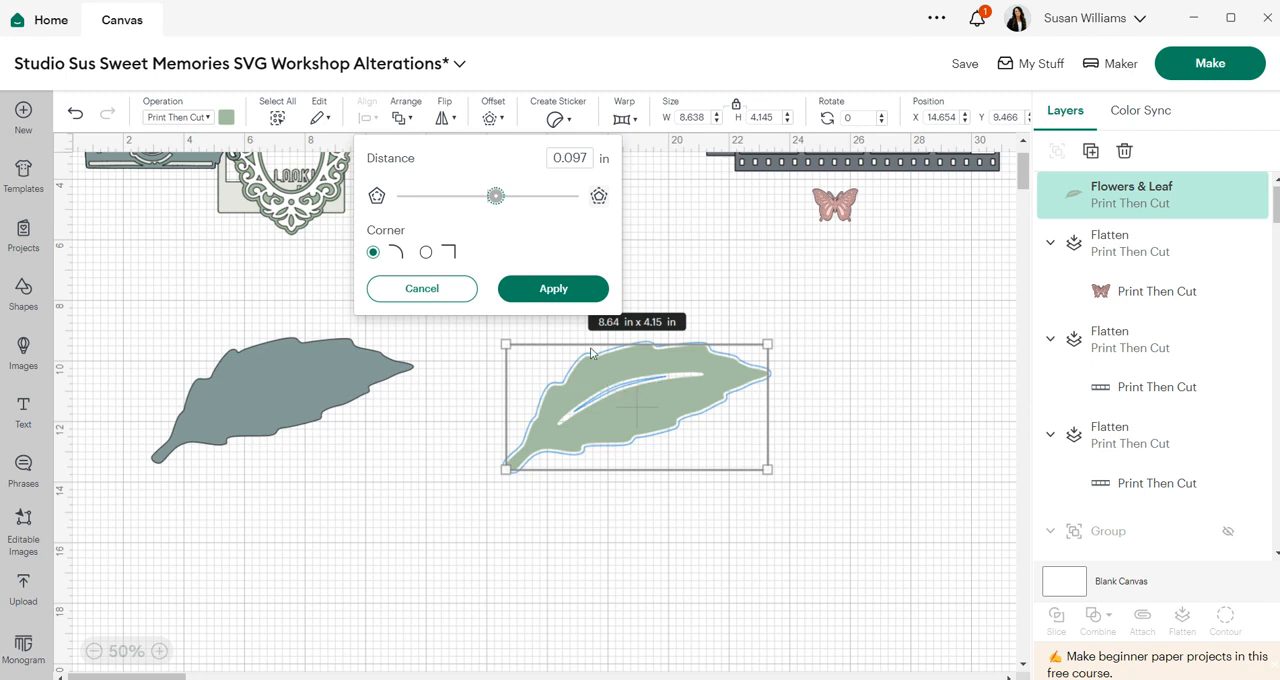
click(588, 287)
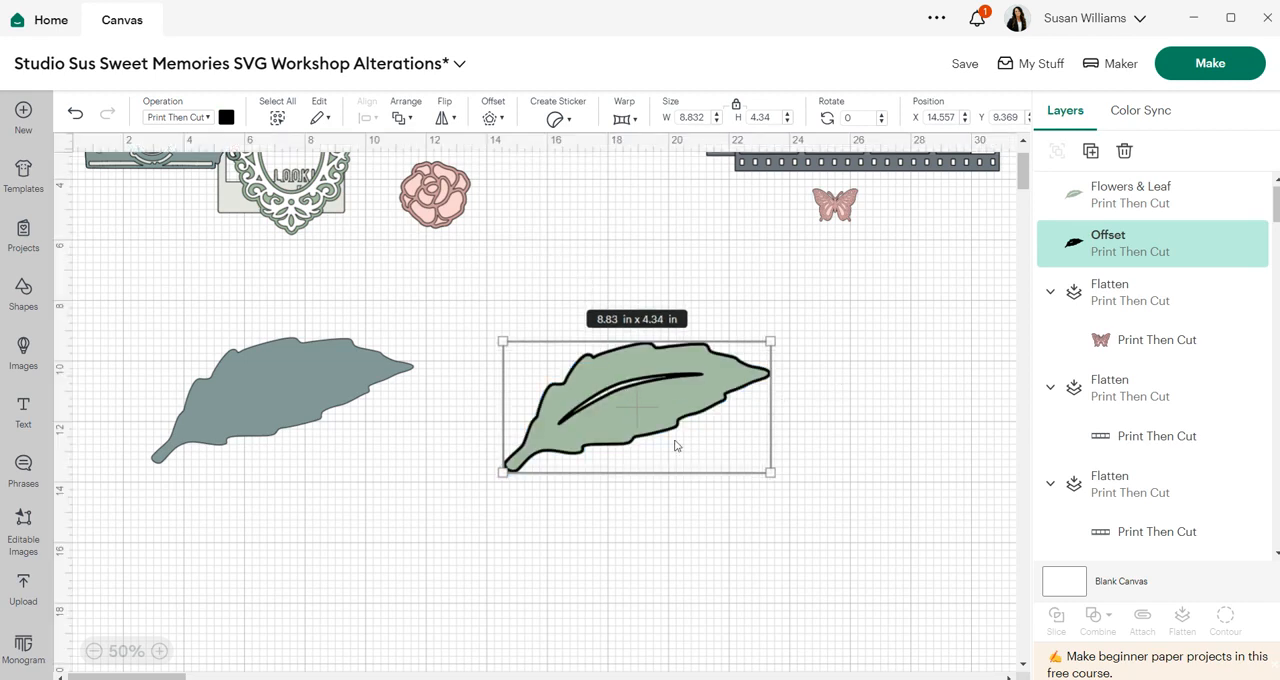
- Try to flatten the light leaf together with its offset
click(876, 364)
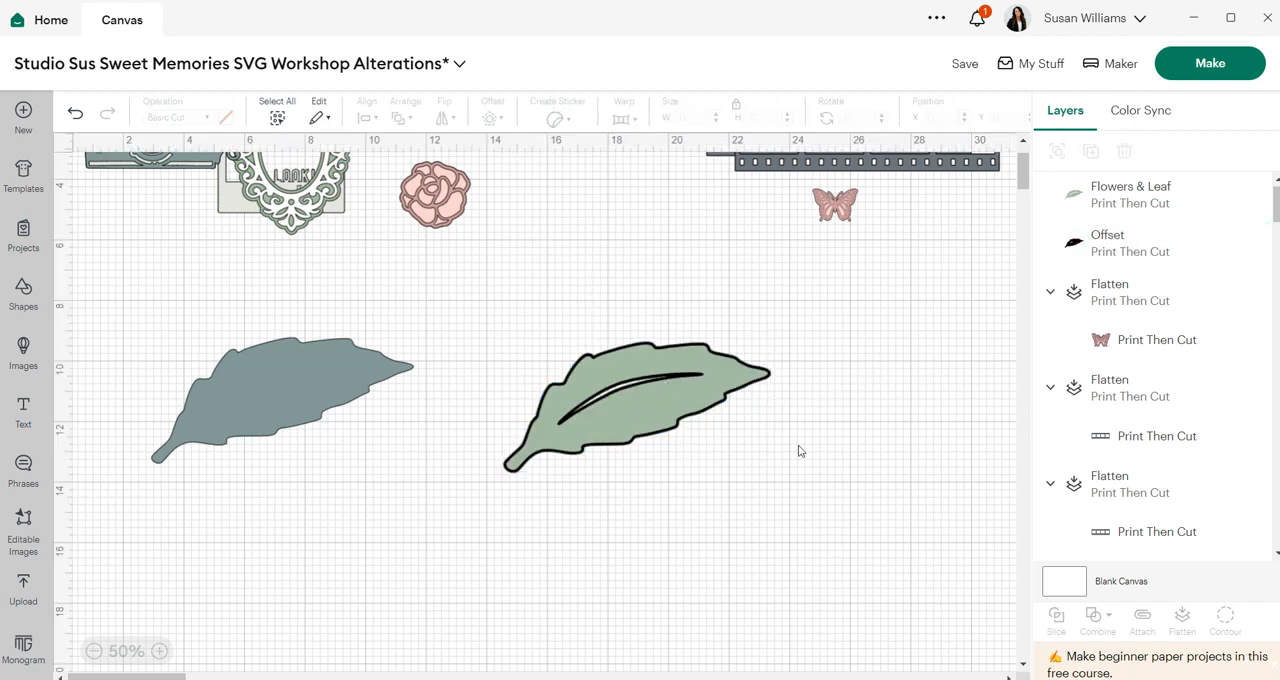
drag(806, 456, 641, 338)
click(1190, 628)
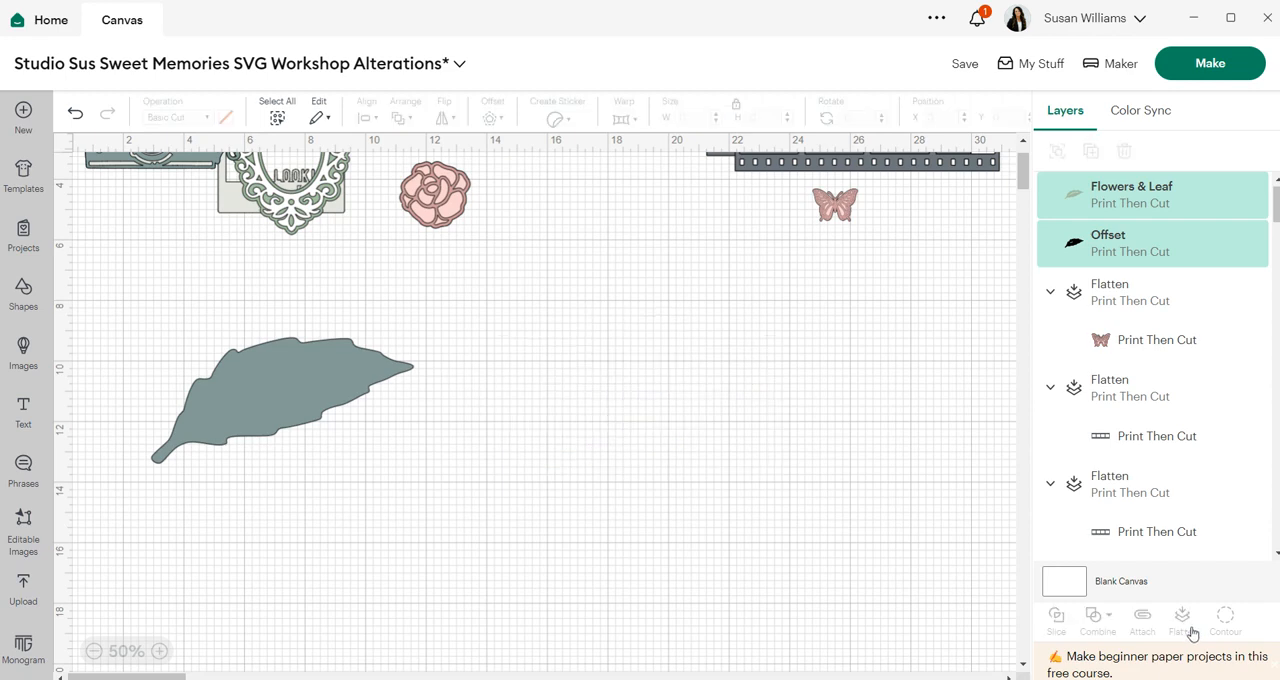
click(1190, 628)
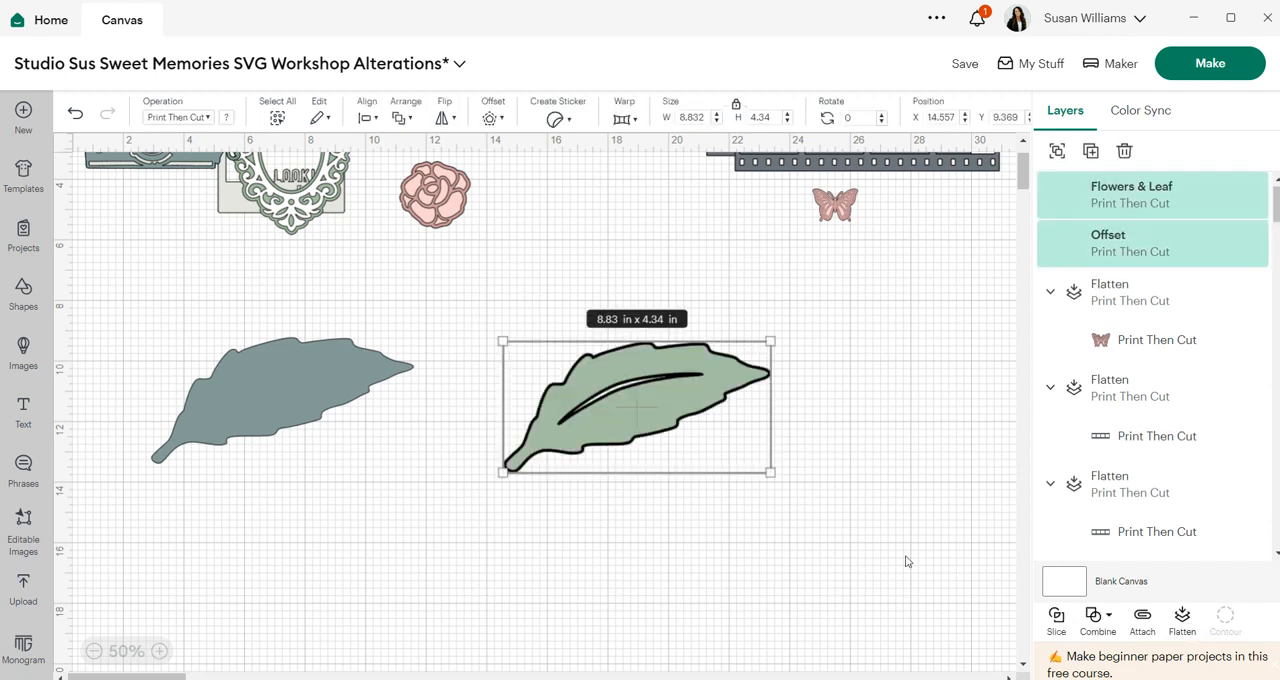
click(864, 560)
- Change the dark base leaf's color to black
drag(282, 393, 277, 417)
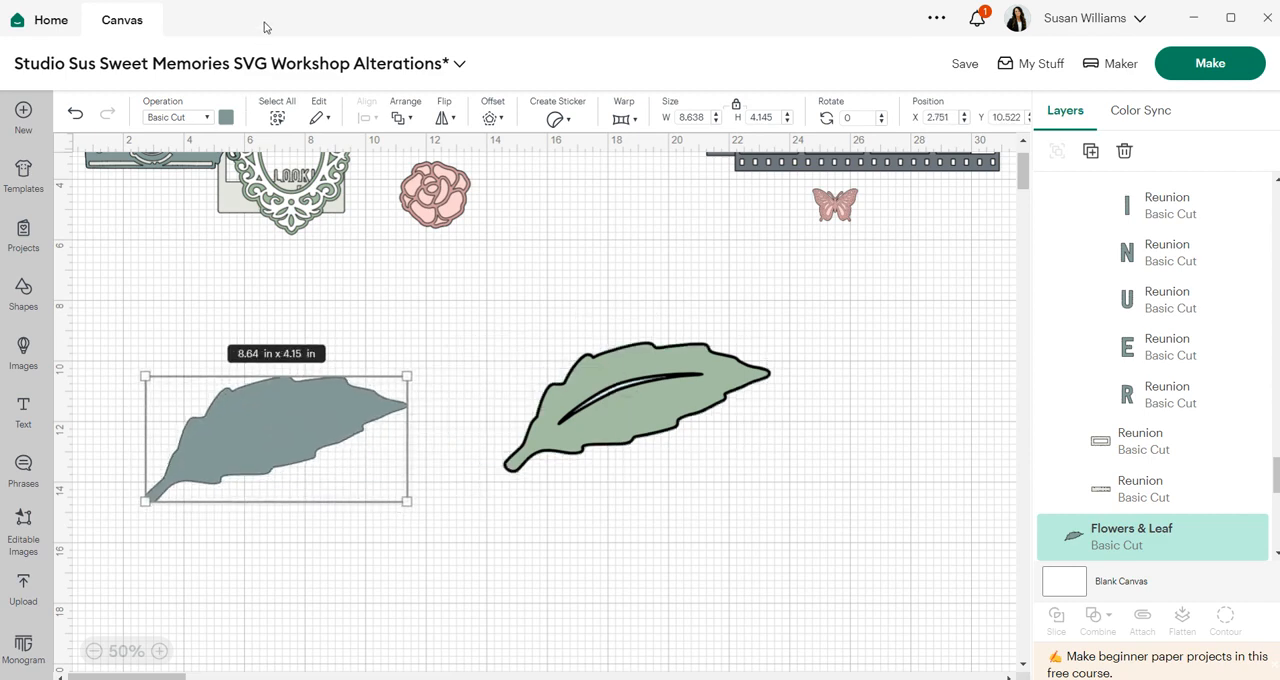
click(226, 118)
click(286, 208)
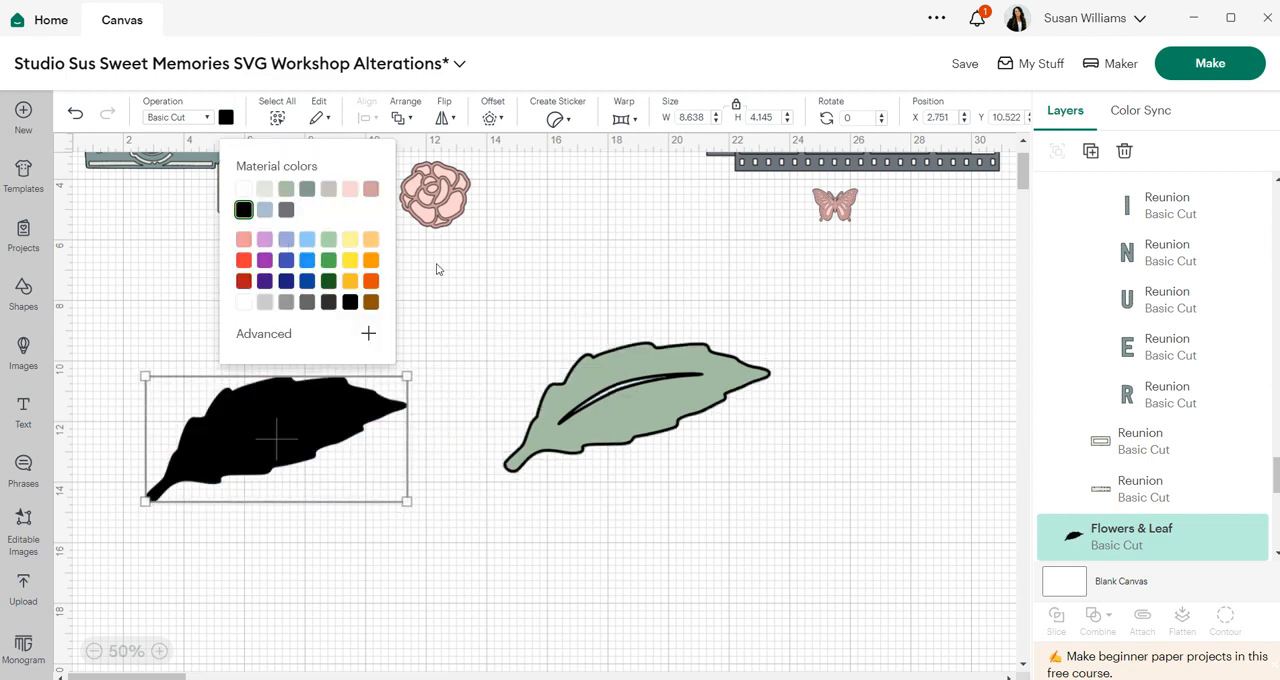
click(440, 268)
- Move the black leaf under the light leaf and center all the leaf layers on each other
drag(233, 426, 597, 404)
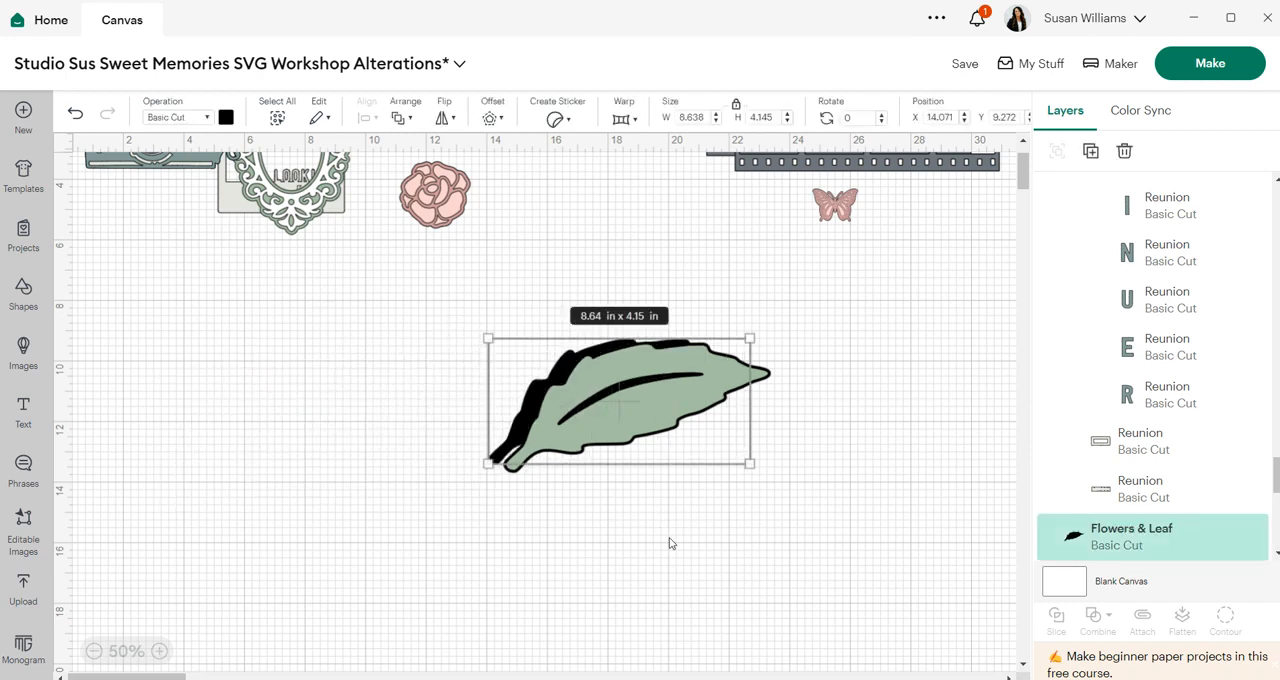
drag(691, 531, 534, 281)
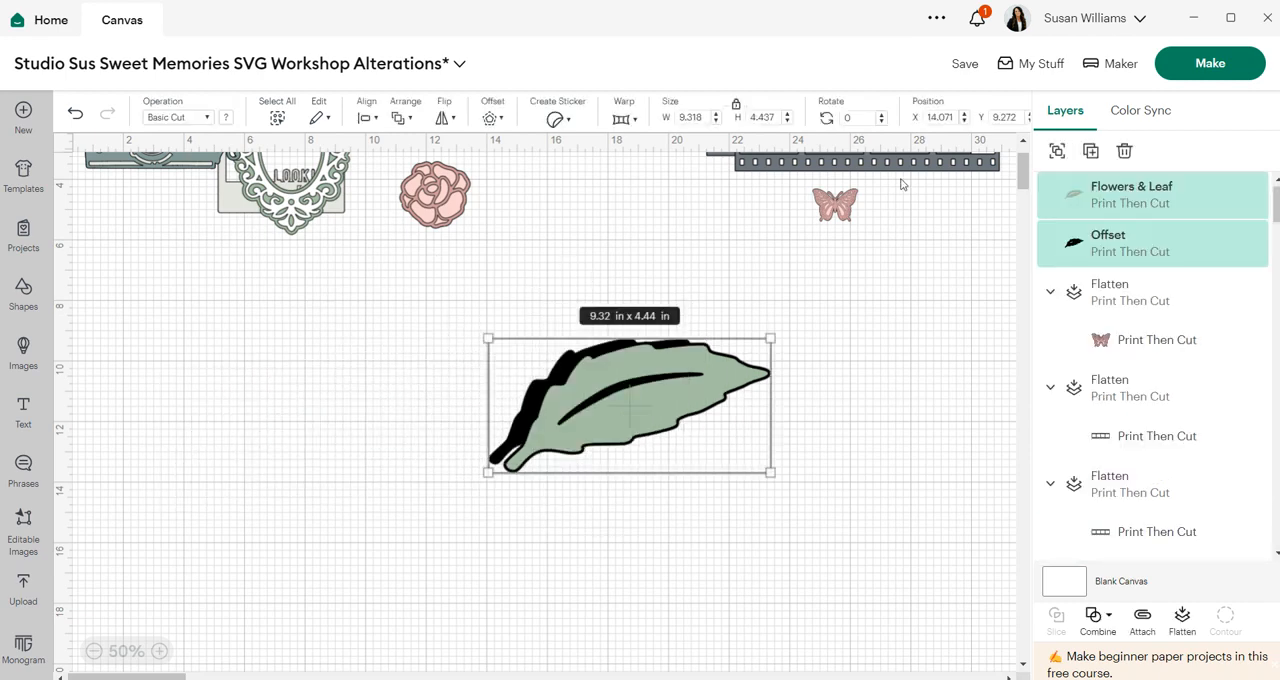
click(368, 118)
click(376, 350)
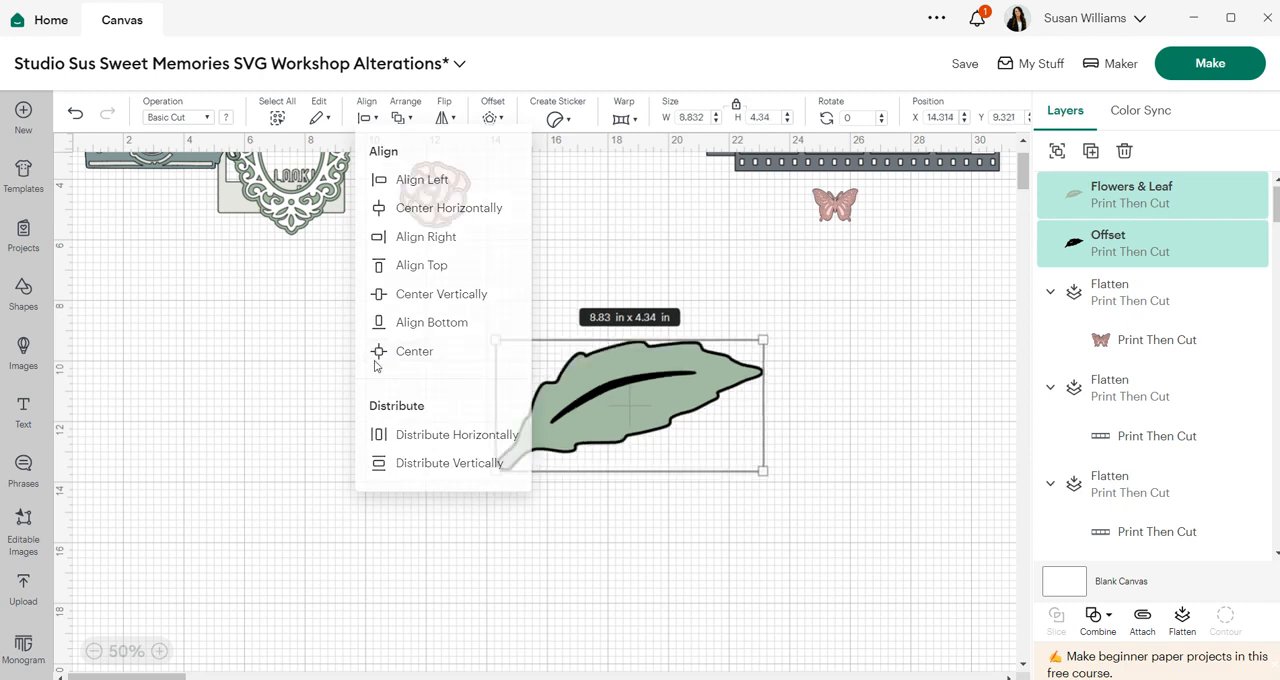
click(608, 546)
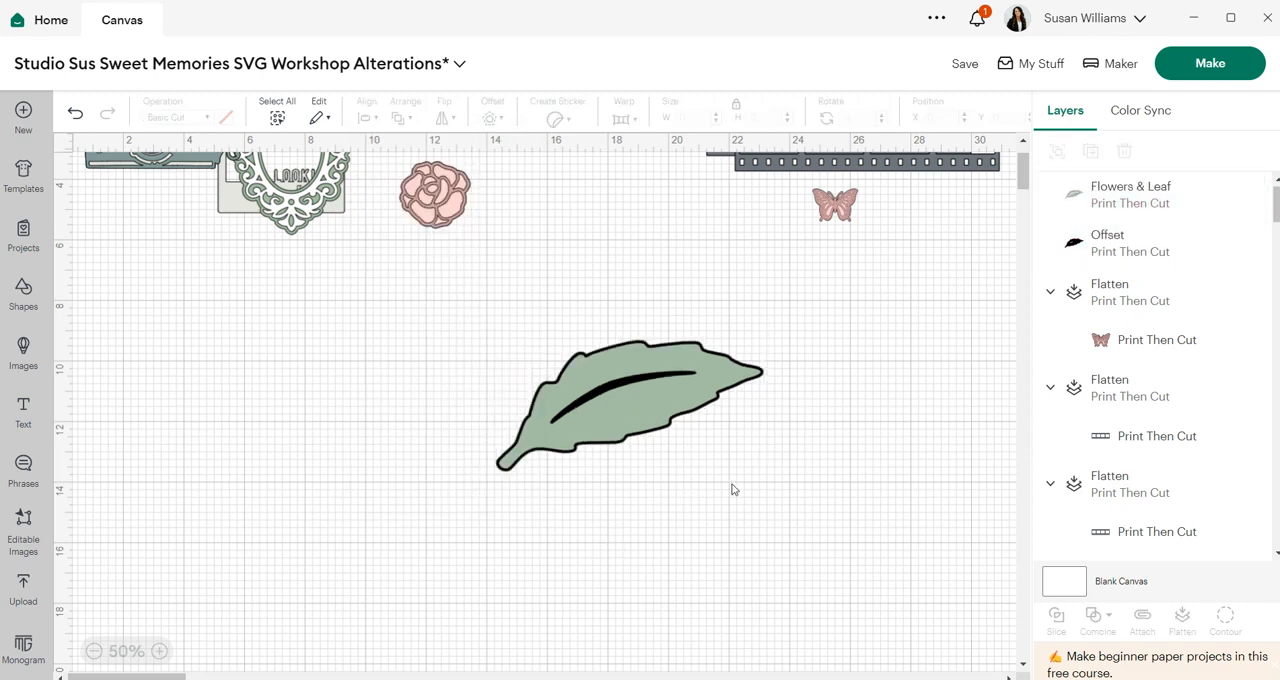
- Flatten the stacked leaf layers into a single Print Then Cut layer
drag(760, 481, 491, 318)
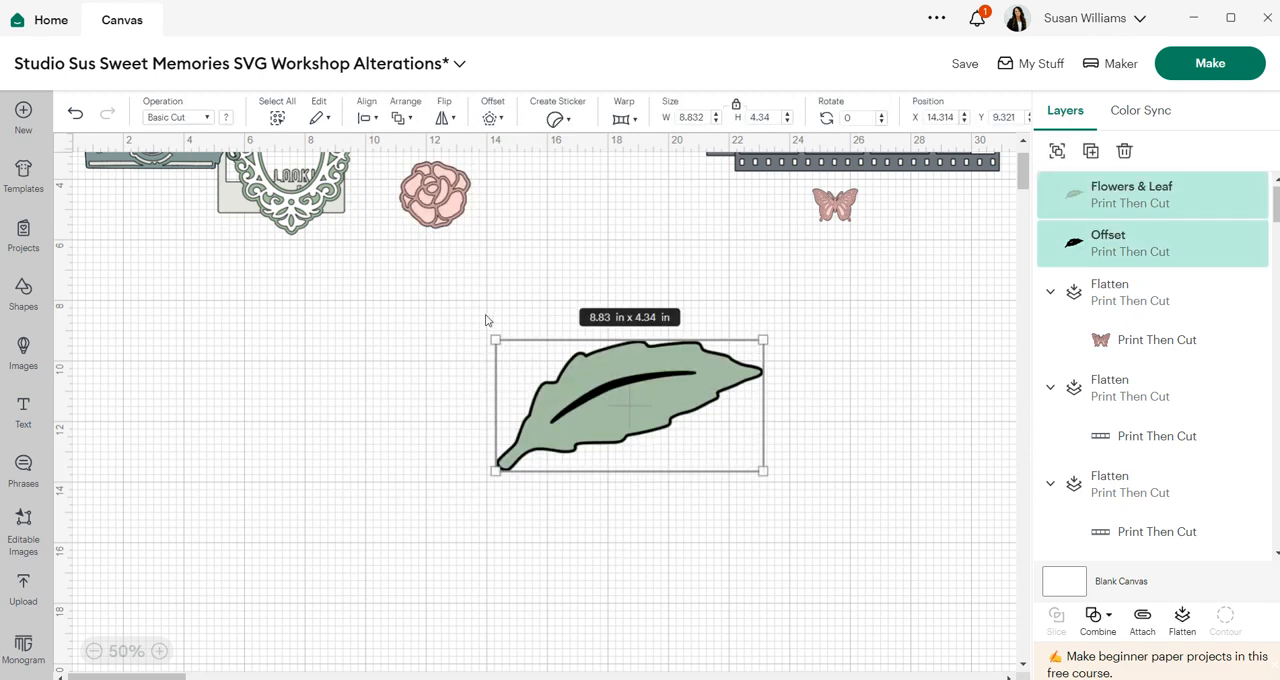
click(1183, 620)
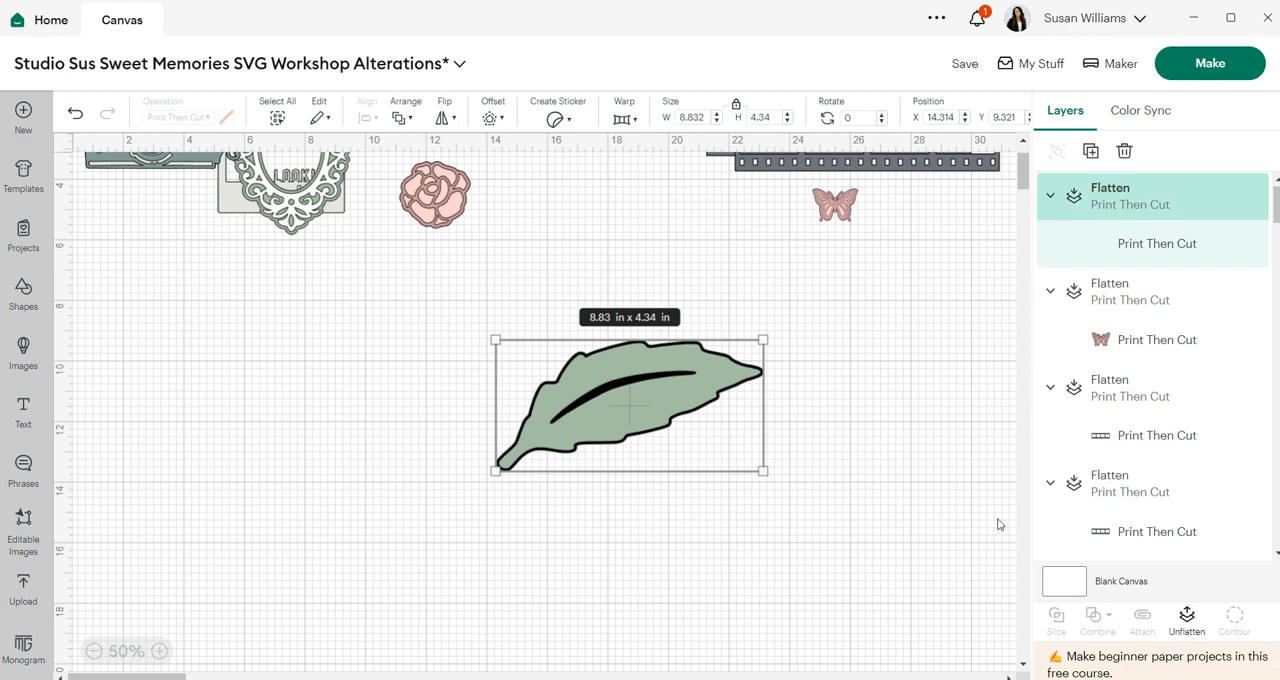
click(773, 417)
- Resize the flattened leaf to 1.5 in wide and place it beside the butterfly
drag(632, 380, 673, 380)
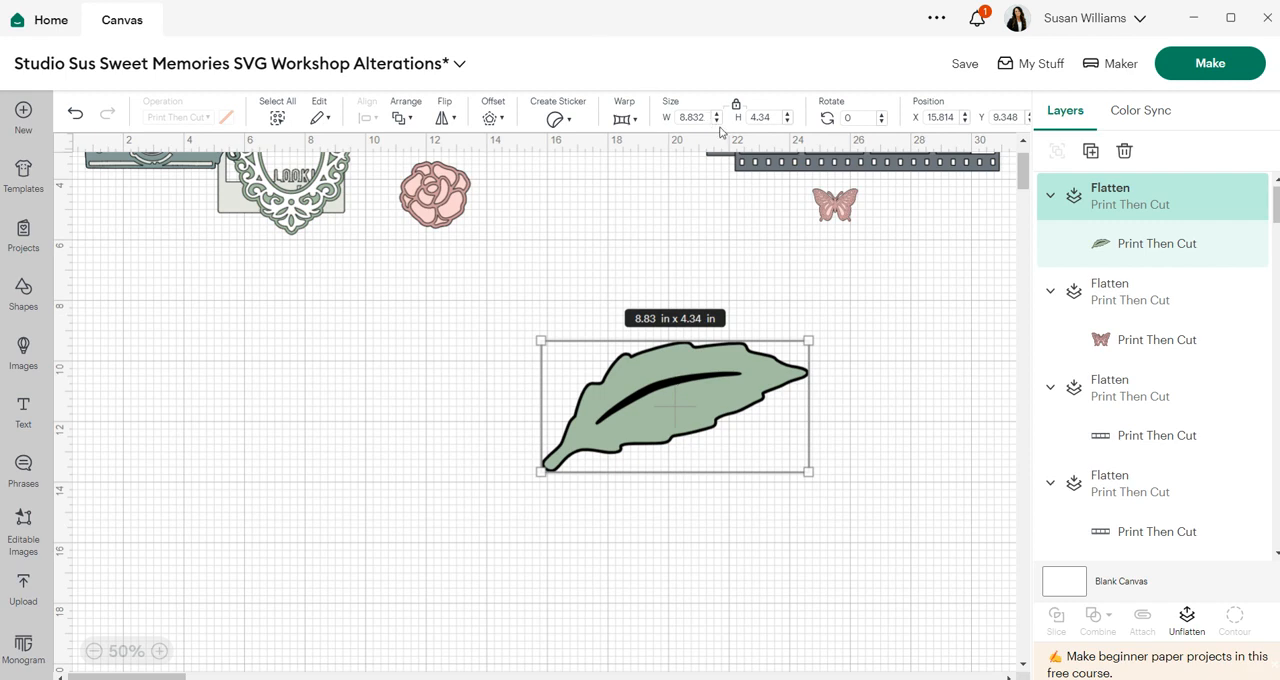
drag(707, 118, 660, 130)
text(1.5)
key(Return)
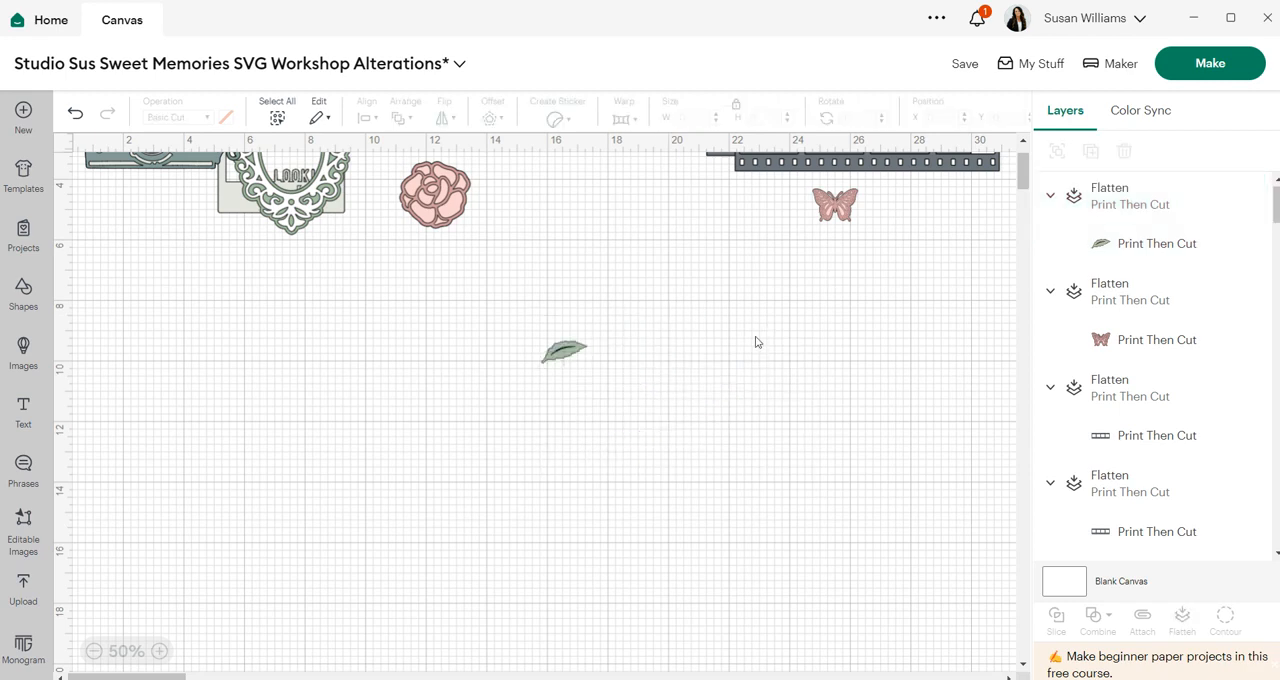
drag(570, 350, 885, 197)
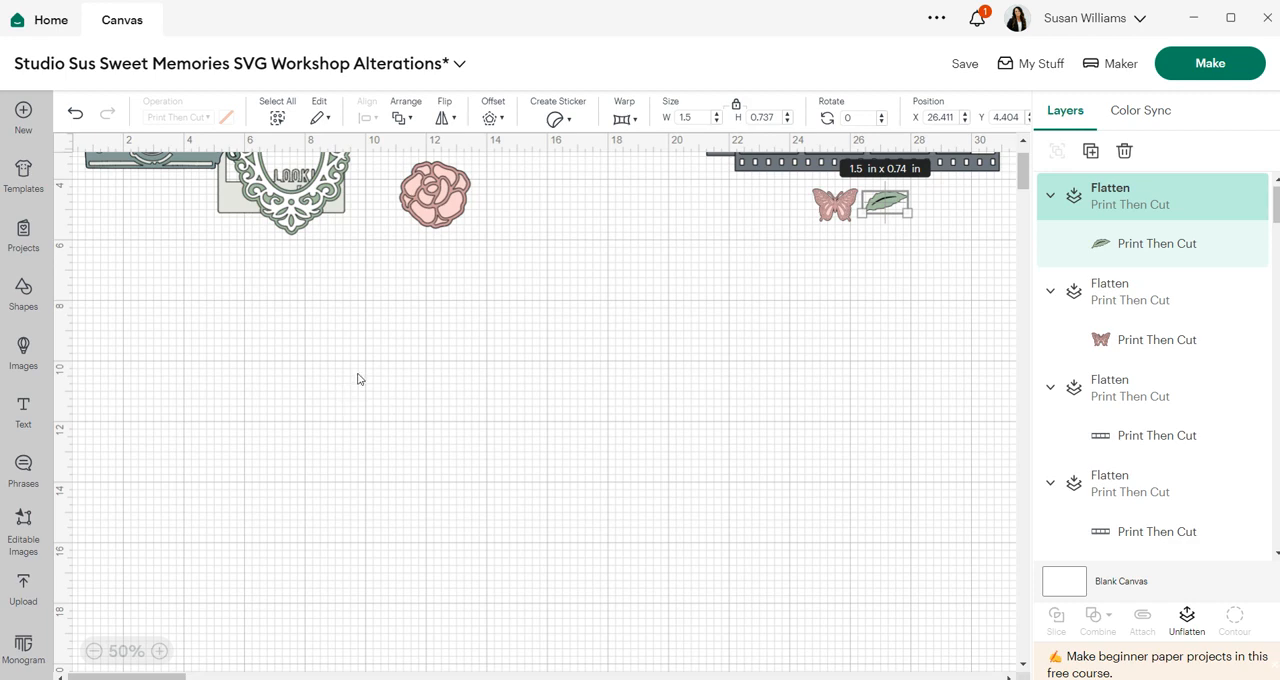
- Move the oval frame to the left side of the canvas
scroll(279, 273, up, 2)
drag(262, 284, 258, 437)
drag(142, 222, 522, 460)
drag(333, 395, 245, 345)
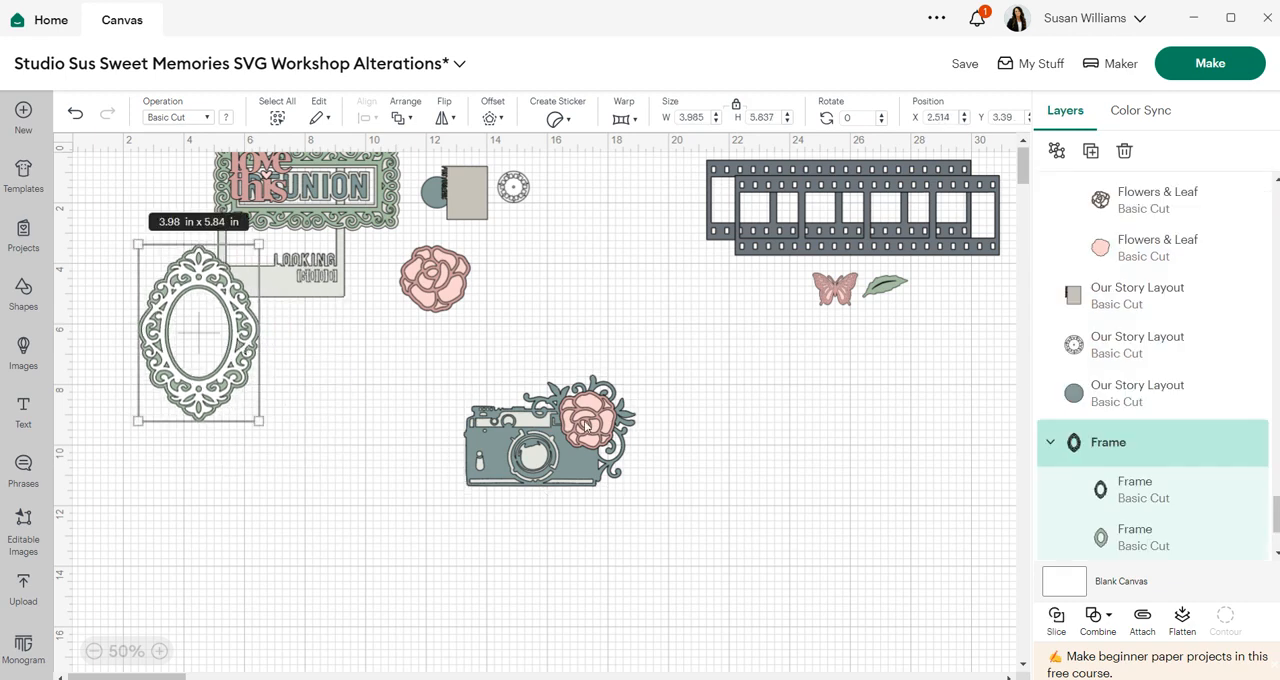
- Enlarge the camera to about 11.08 by 7.18 in and move the loose rose onto the Looking card
drag(586, 426, 656, 424)
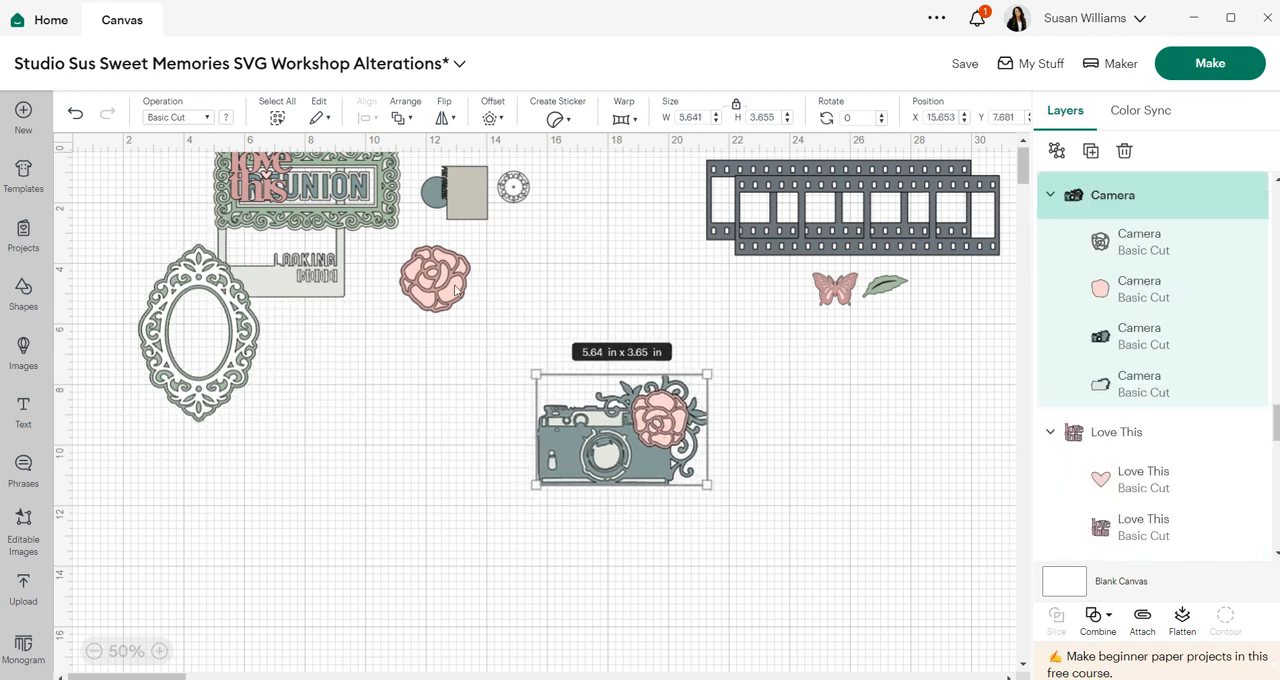
drag(551, 490, 612, 464)
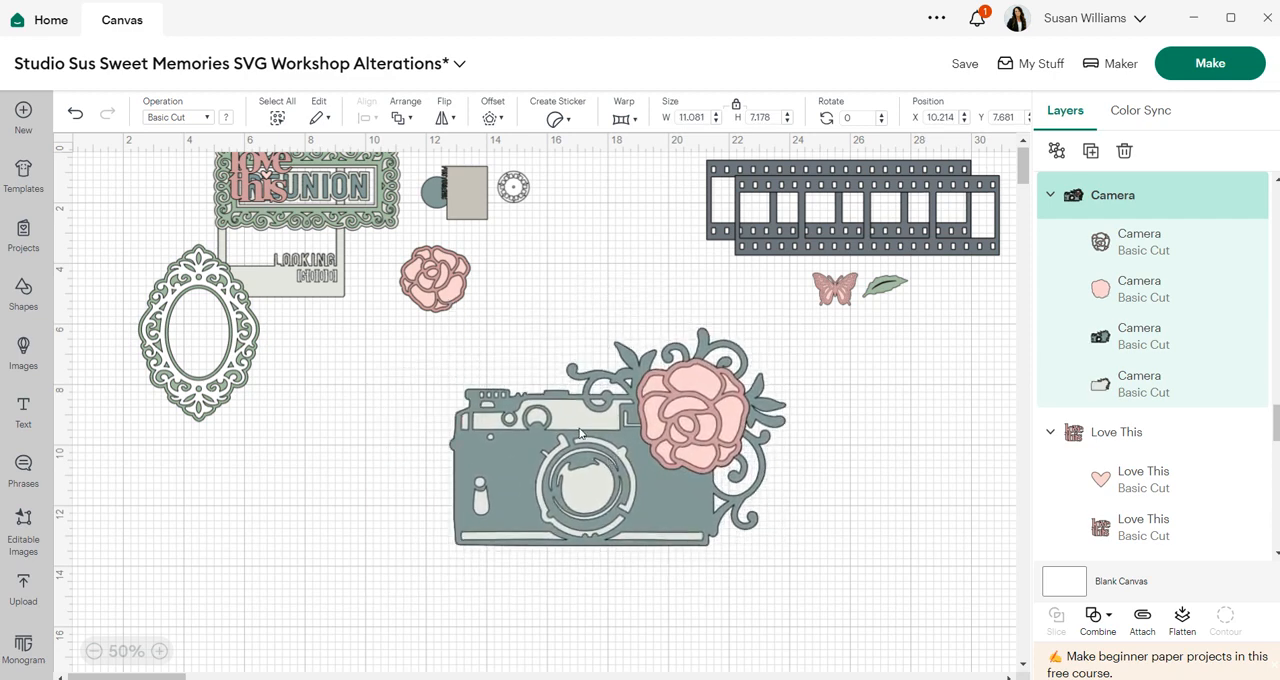
drag(451, 285, 308, 257)
drag(630, 424, 592, 405)
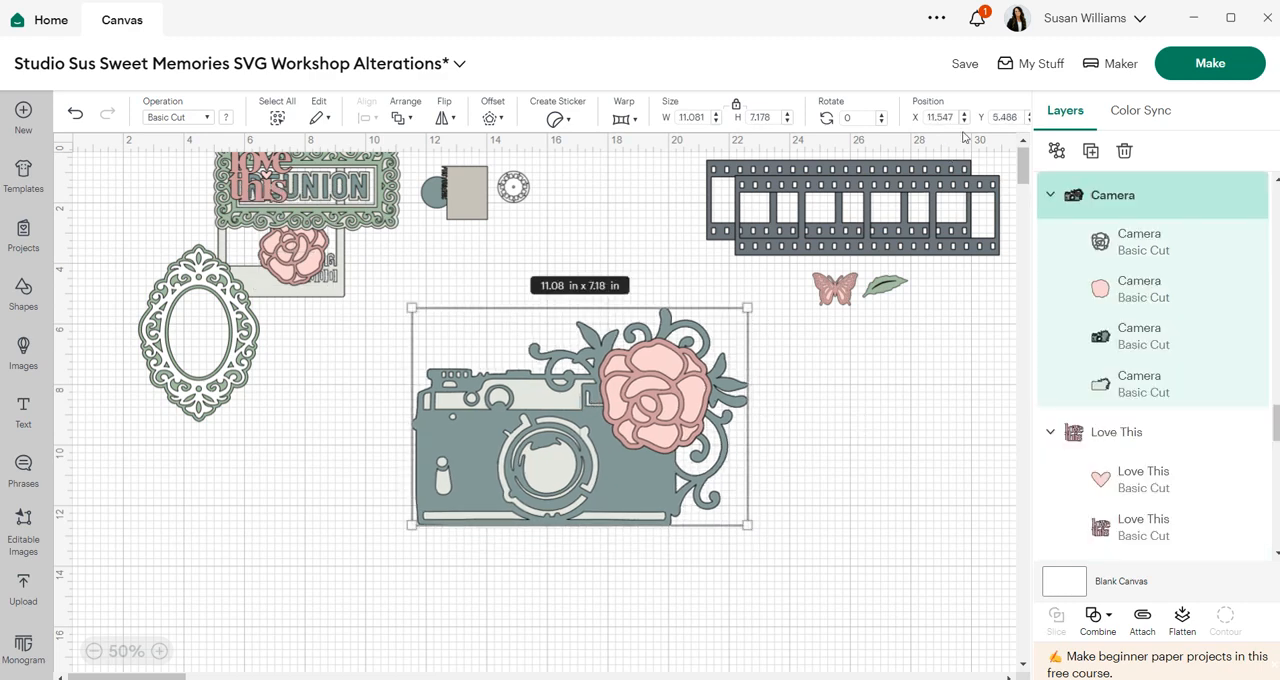
- Ungroup the camera and offset its rose-and-swirl layer by 0.028 in with rounded corners
click(1056, 150)
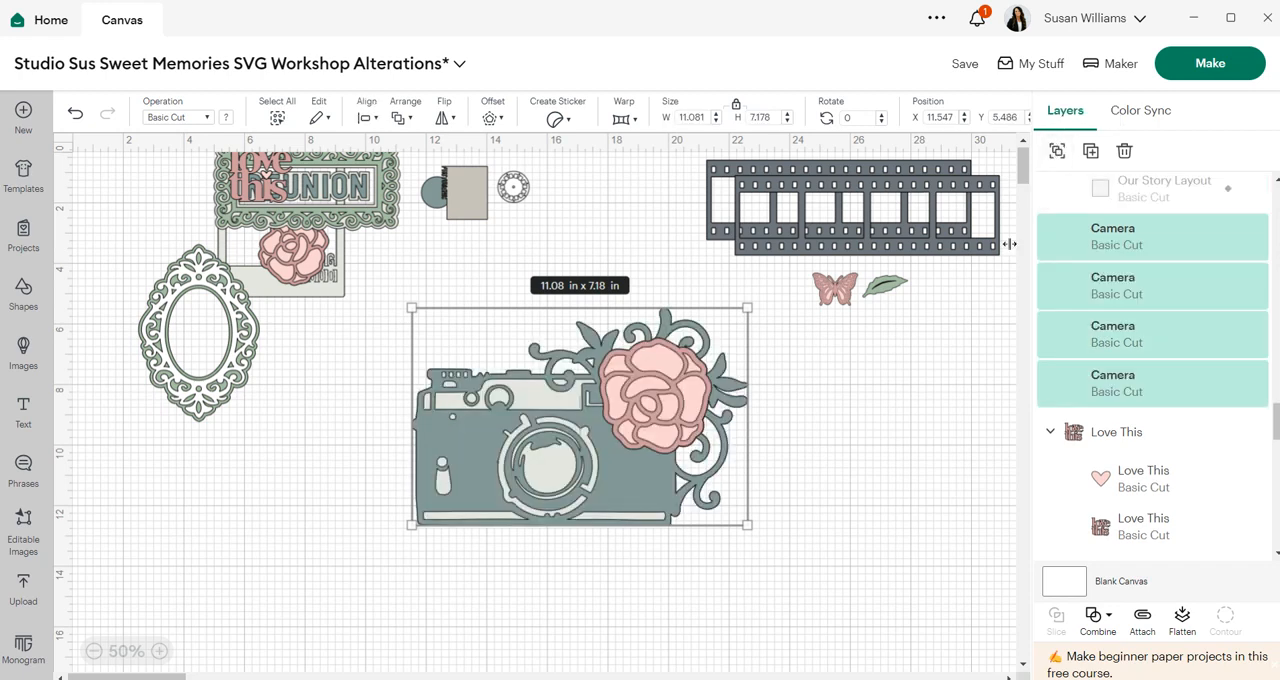
click(930, 376)
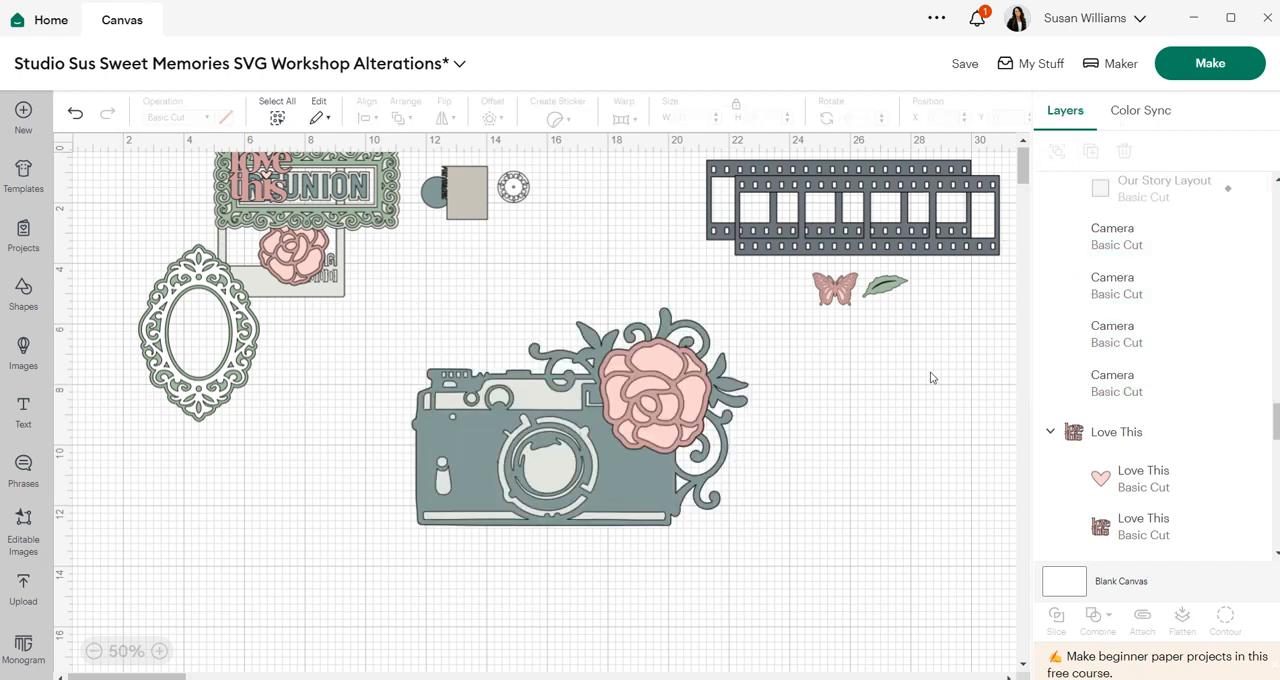
click(1146, 240)
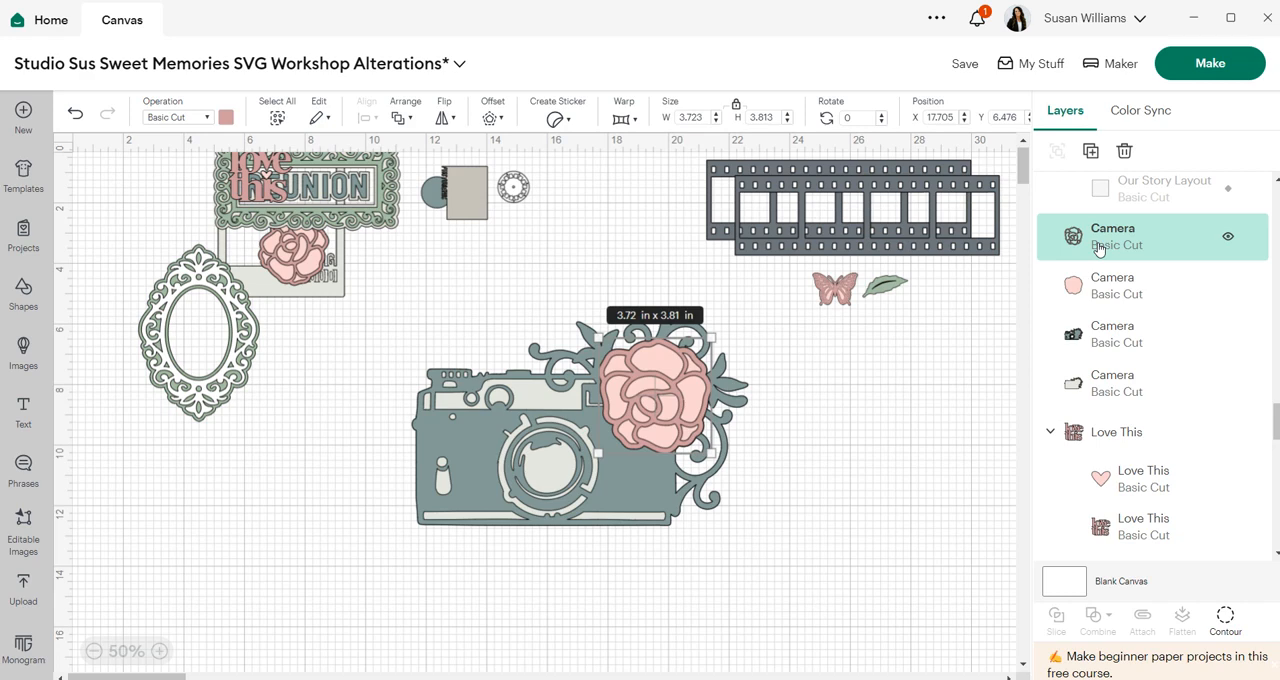
click(497, 118)
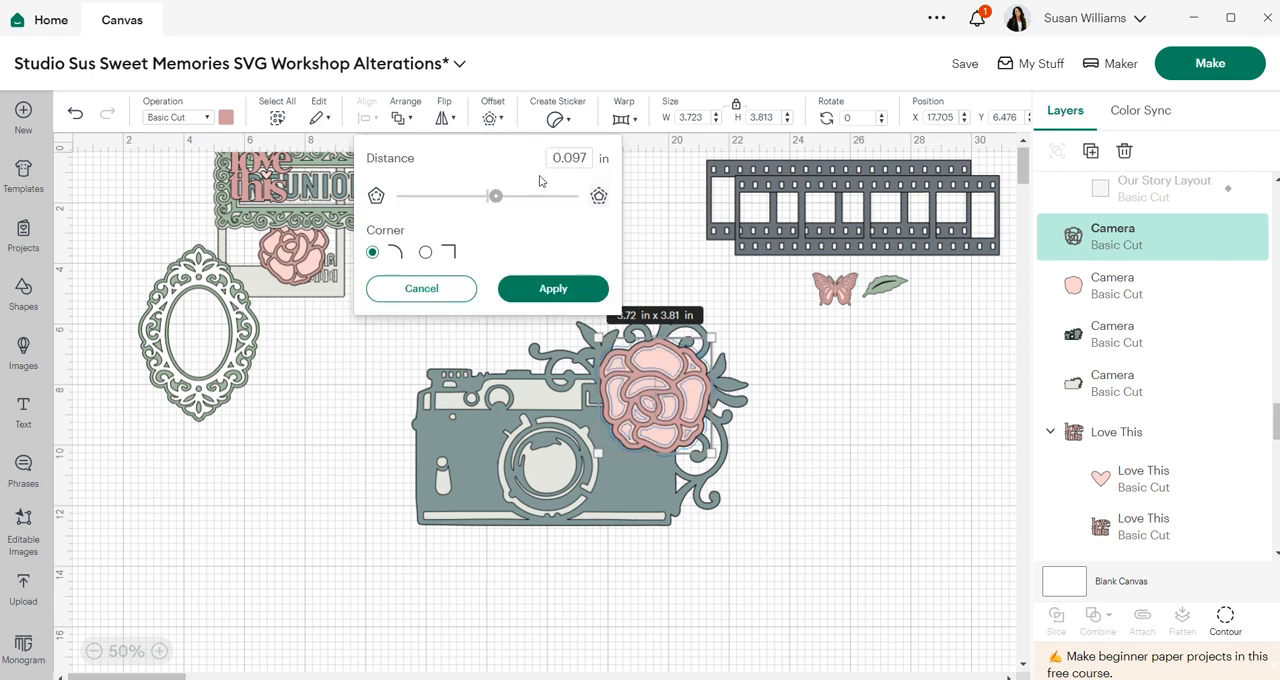
drag(495, 197, 494, 196)
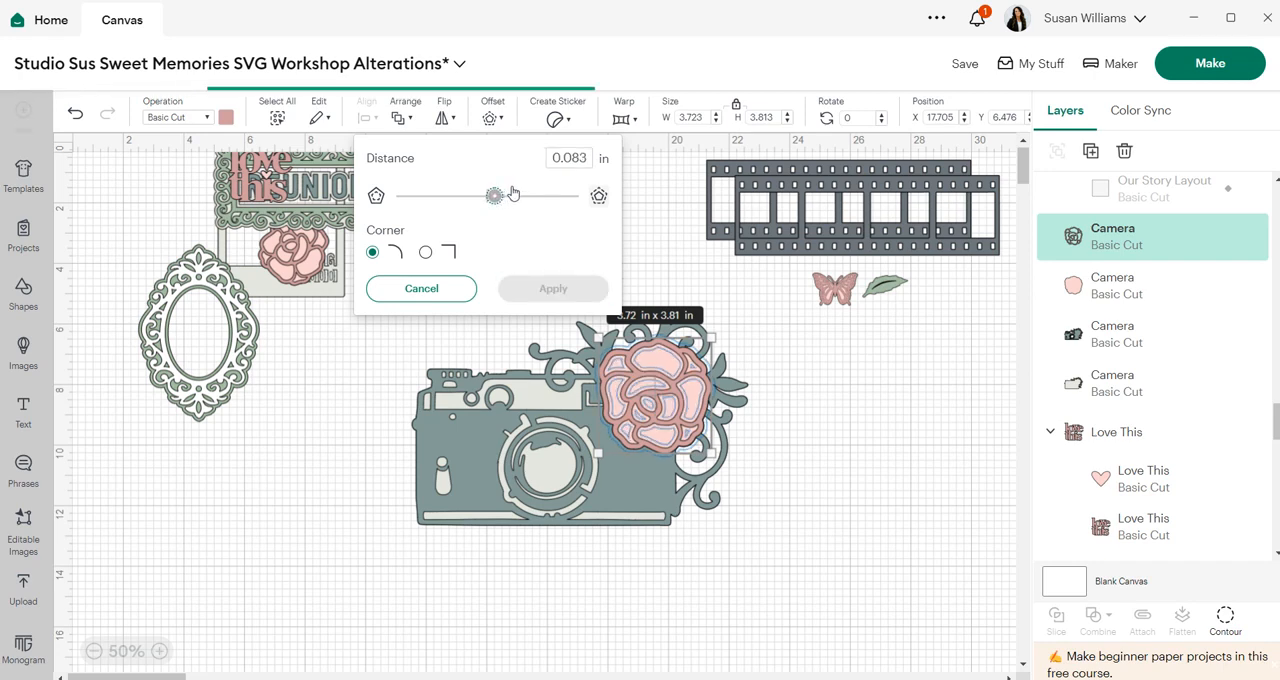
key(Left)
key(Left)
key(Left)
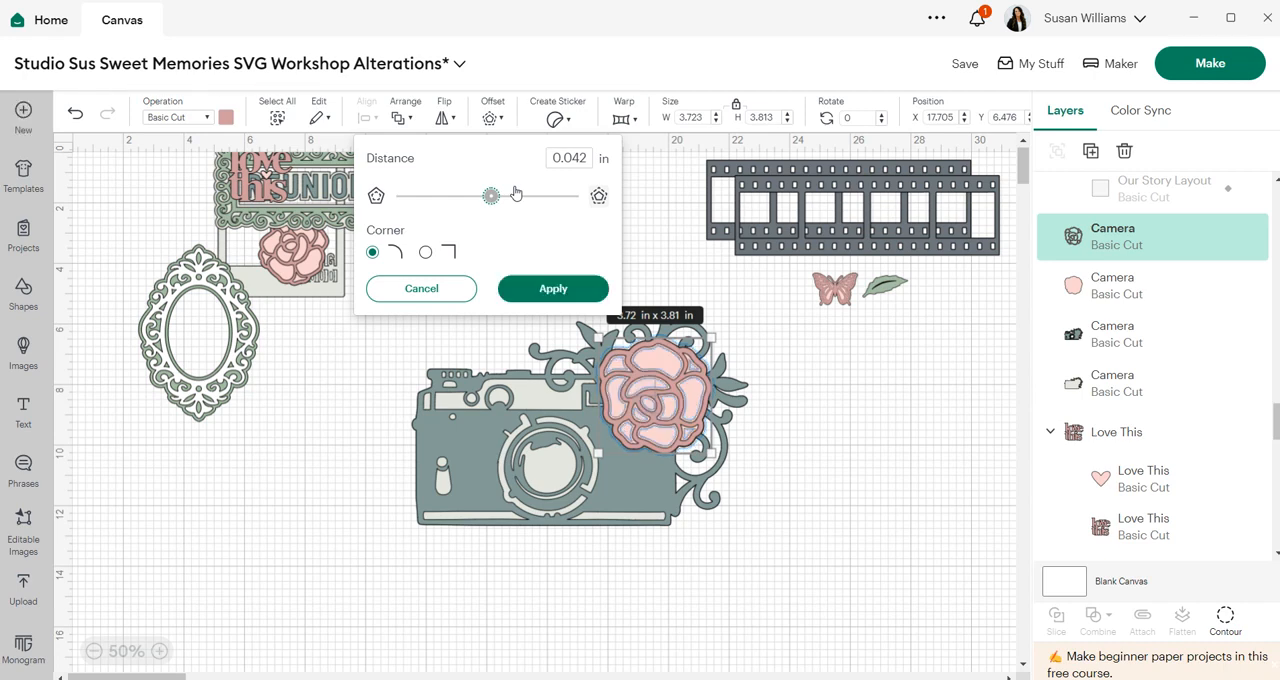
key(Left)
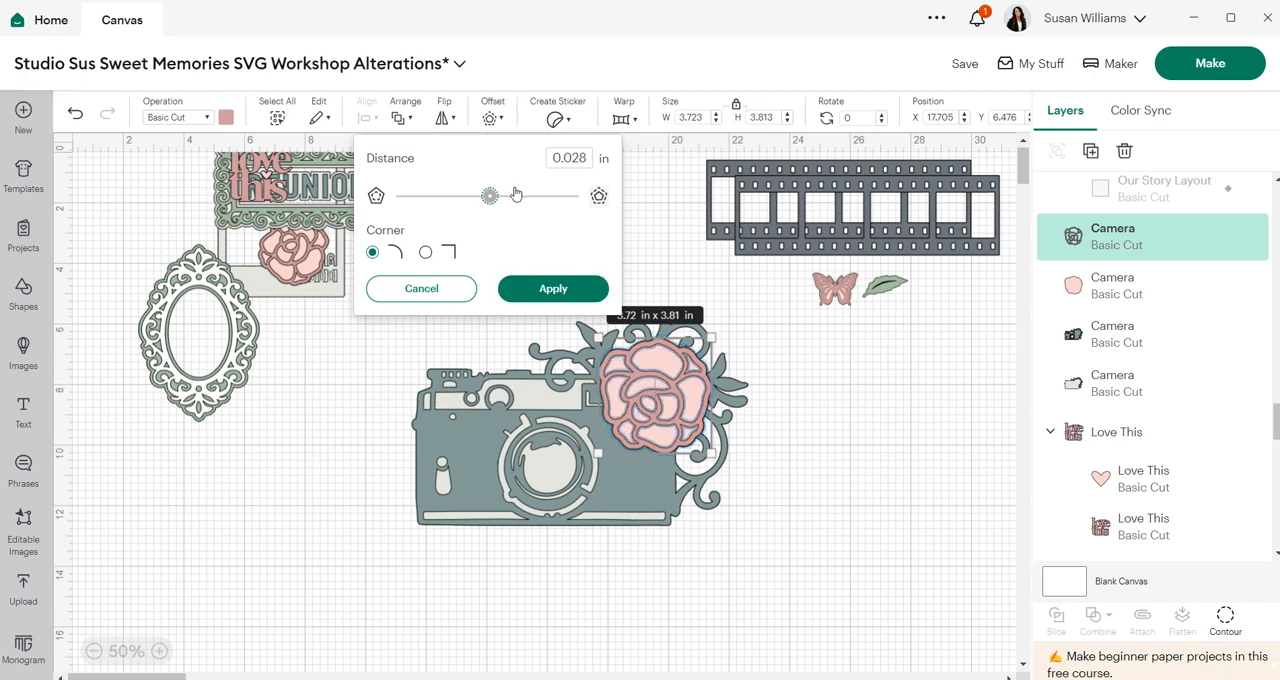
click(540, 289)
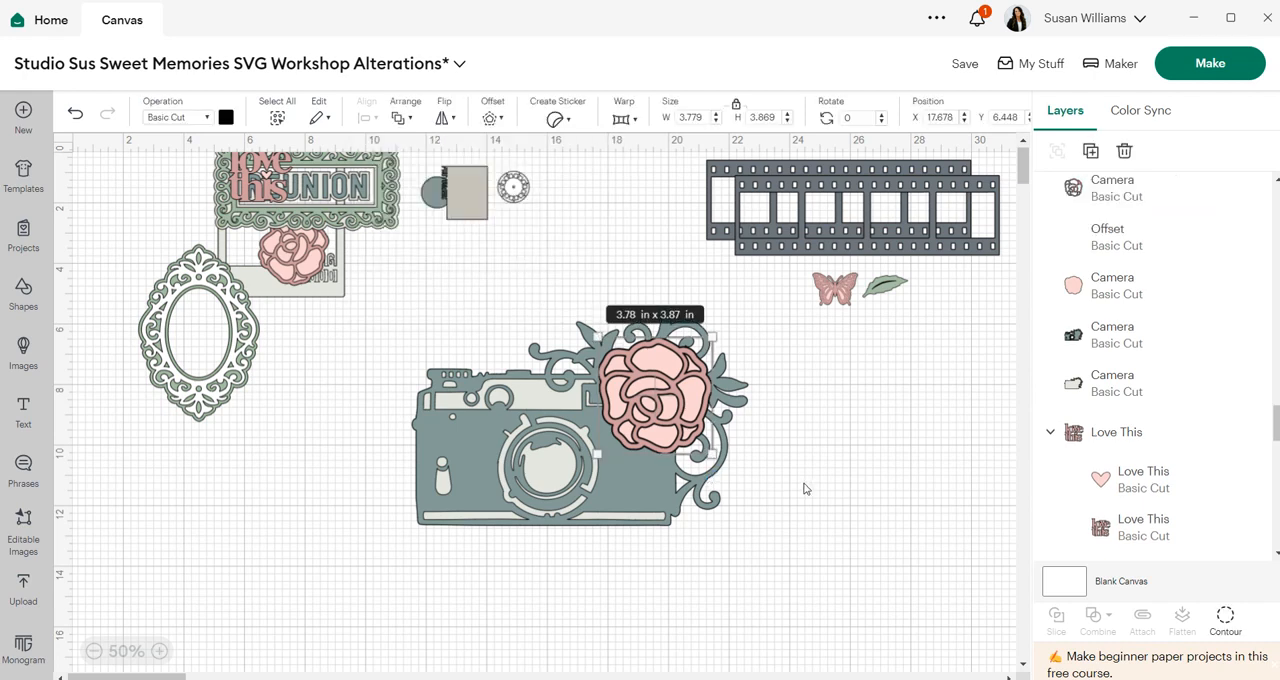
- Offset the camera body layer by 0.028 in with rounded corners
click(796, 488)
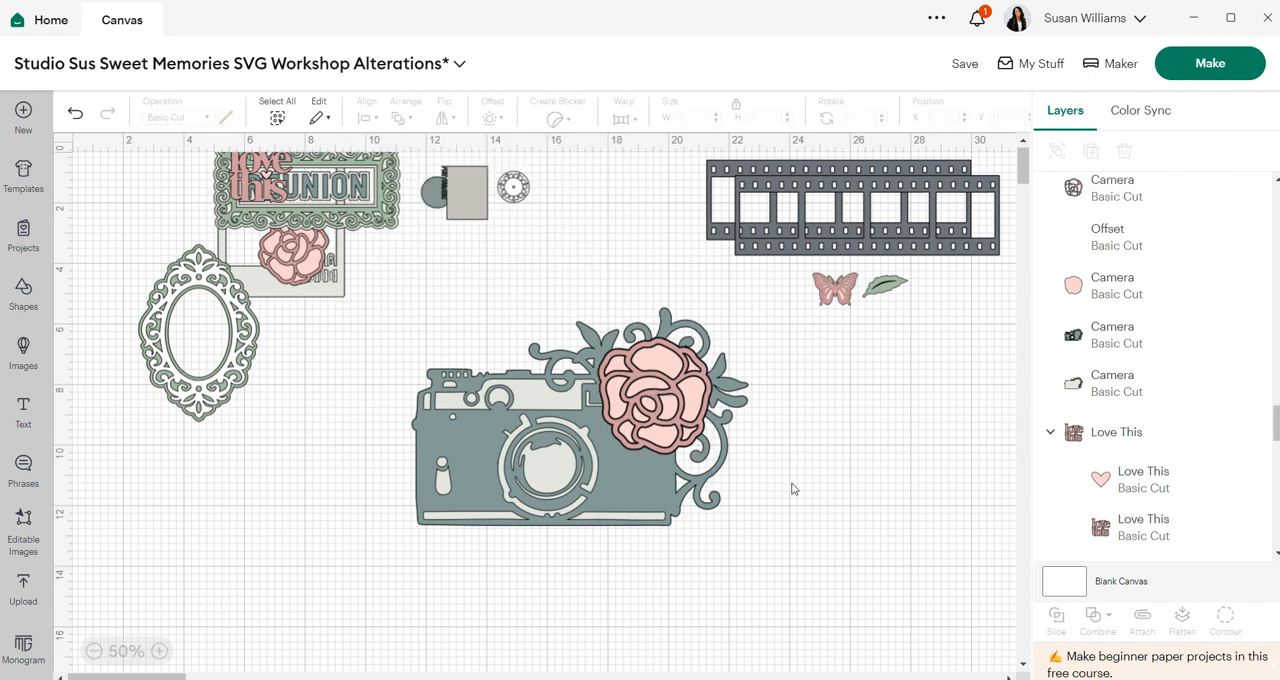
click(1107, 343)
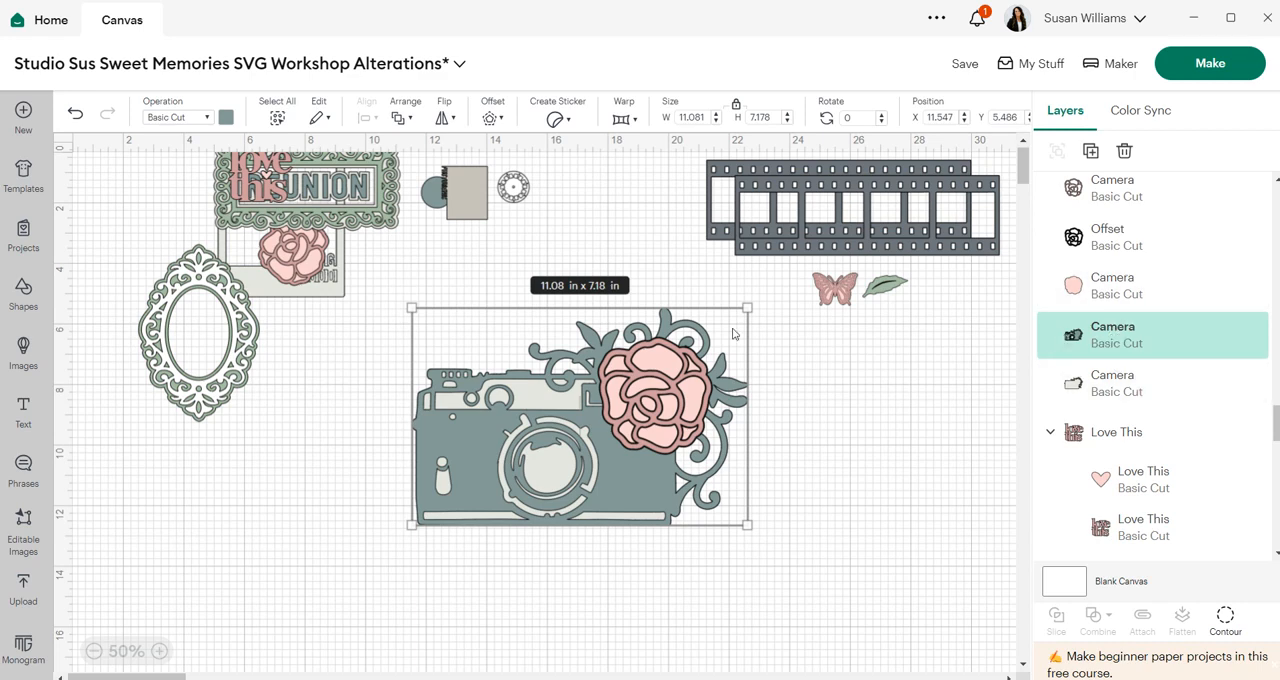
click(494, 118)
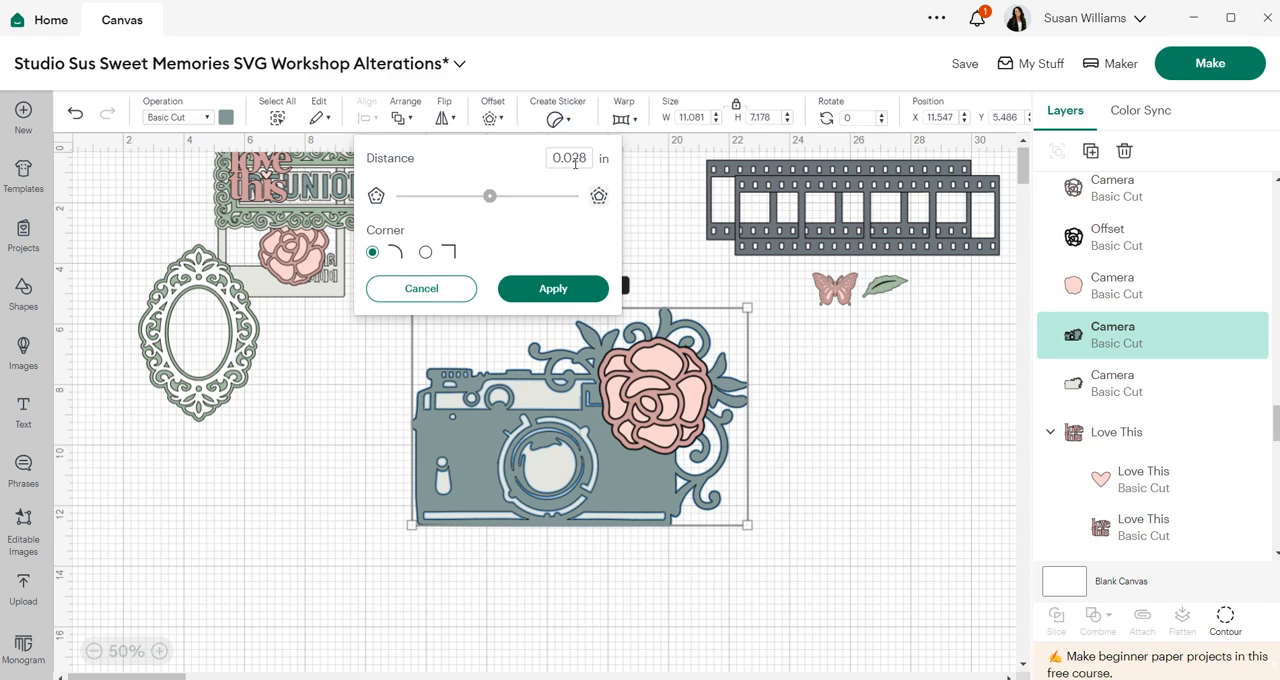
click(551, 294)
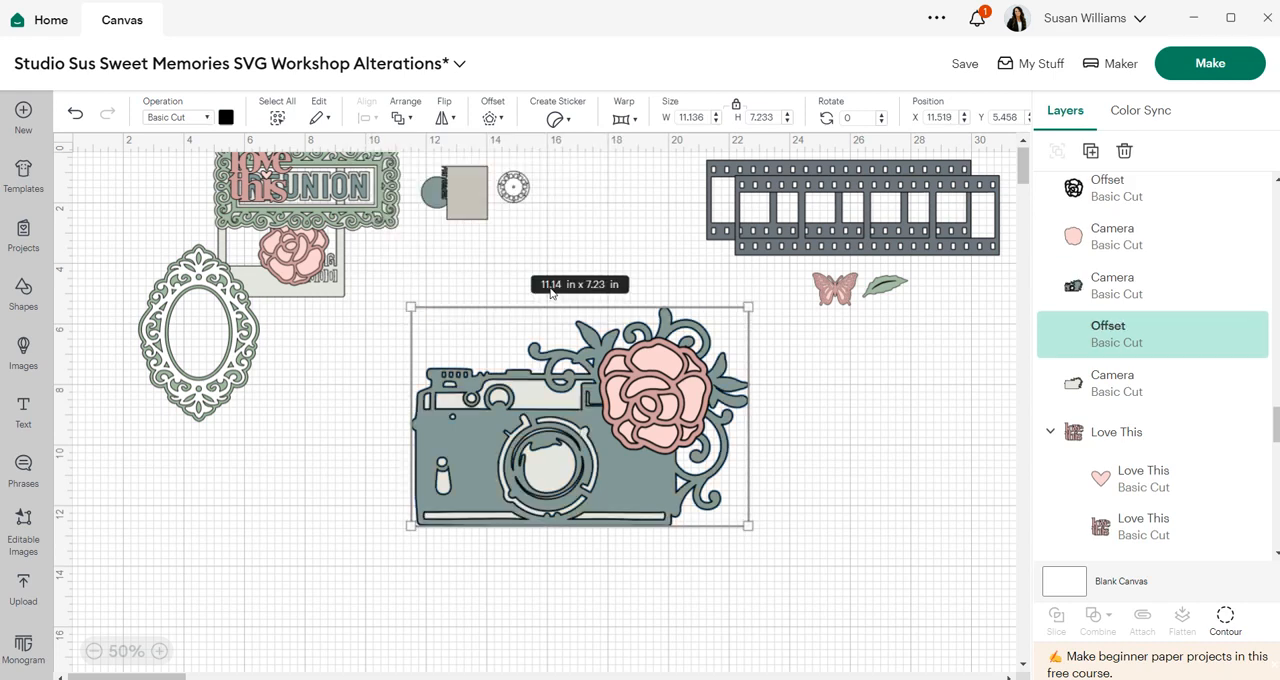
- Select all the camera layers and offsets and flatten them into a Print Then Cut layer
click(869, 476)
drag(760, 562, 457, 342)
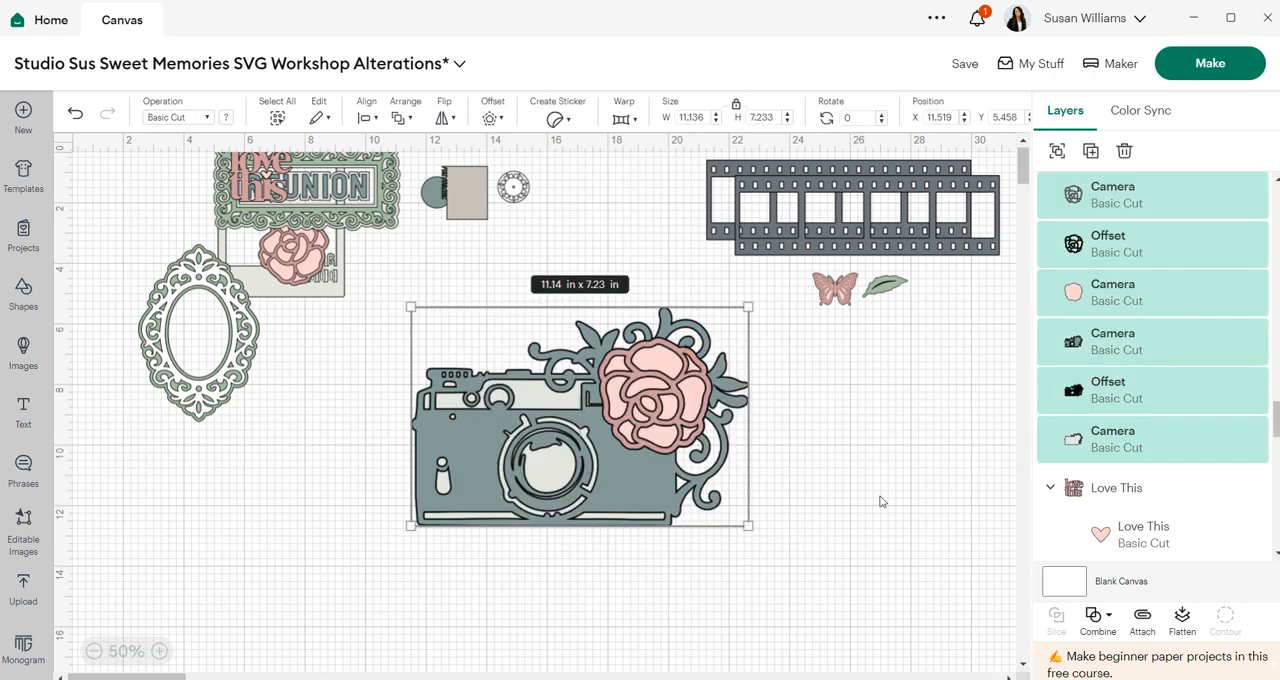
click(1182, 620)
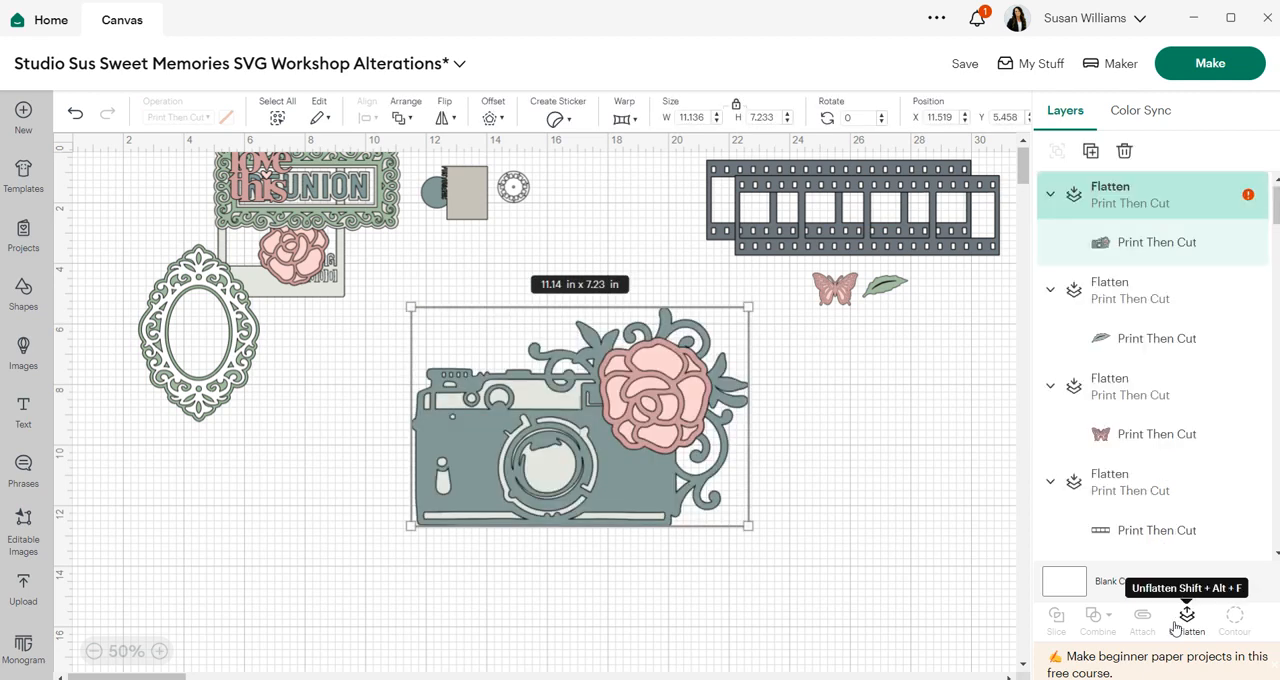
- Unflatten the camera, group all its layers, and add a welded rounded offset of 0.111 in around the group
click(1176, 627)
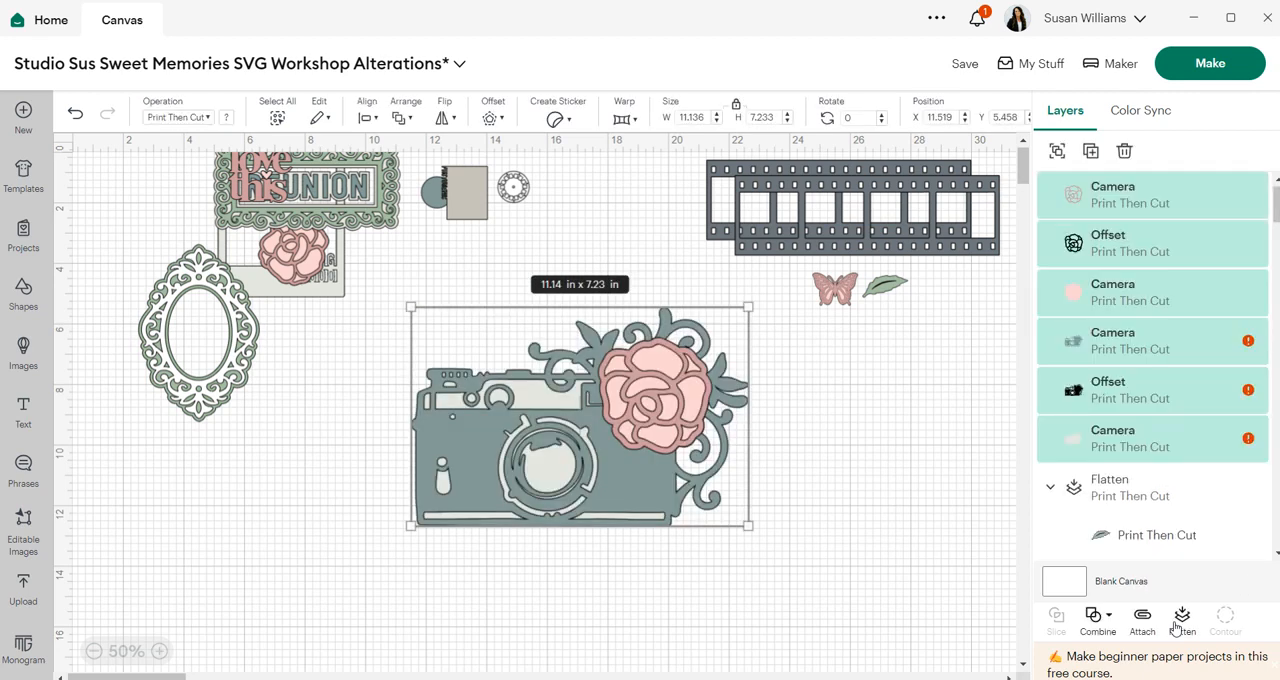
click(890, 523)
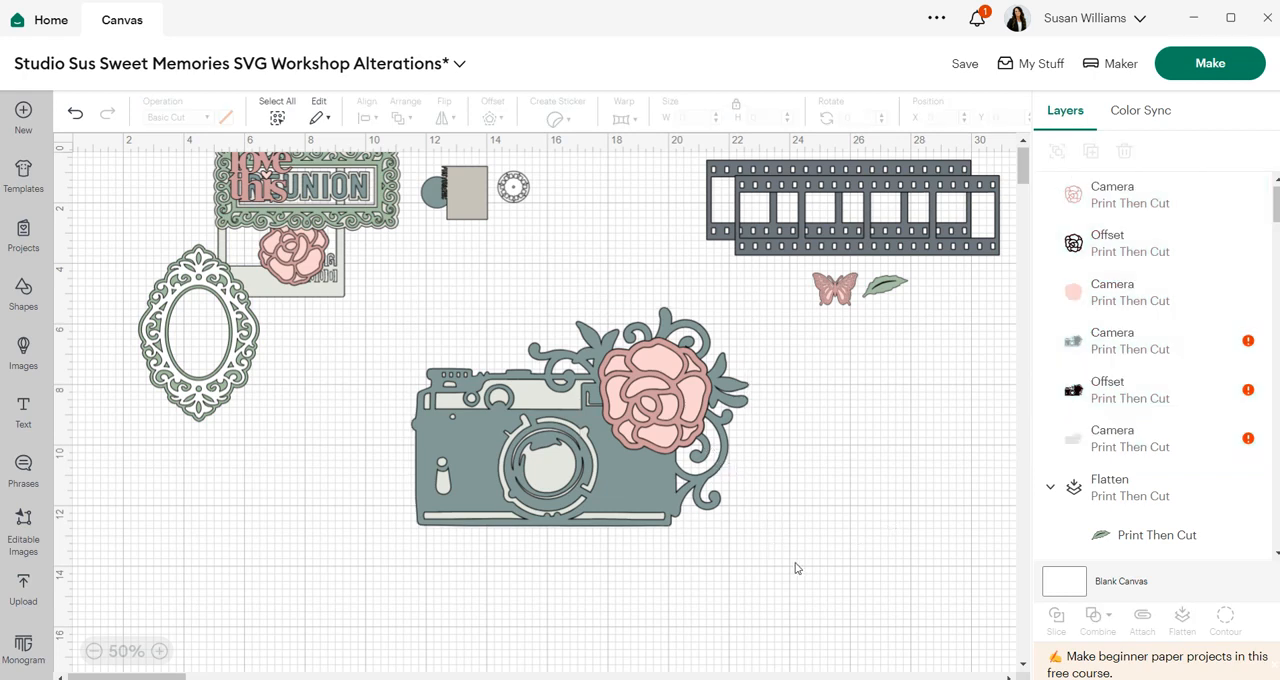
drag(768, 542, 362, 302)
click(1054, 150)
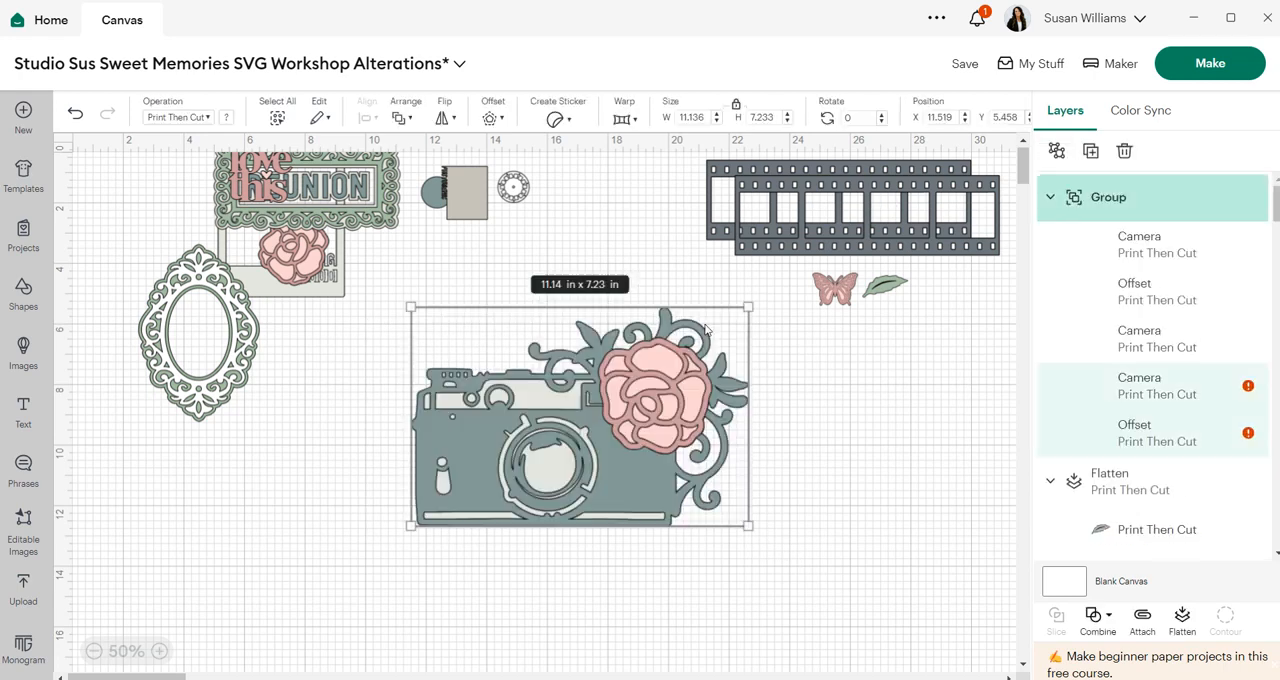
click(490, 118)
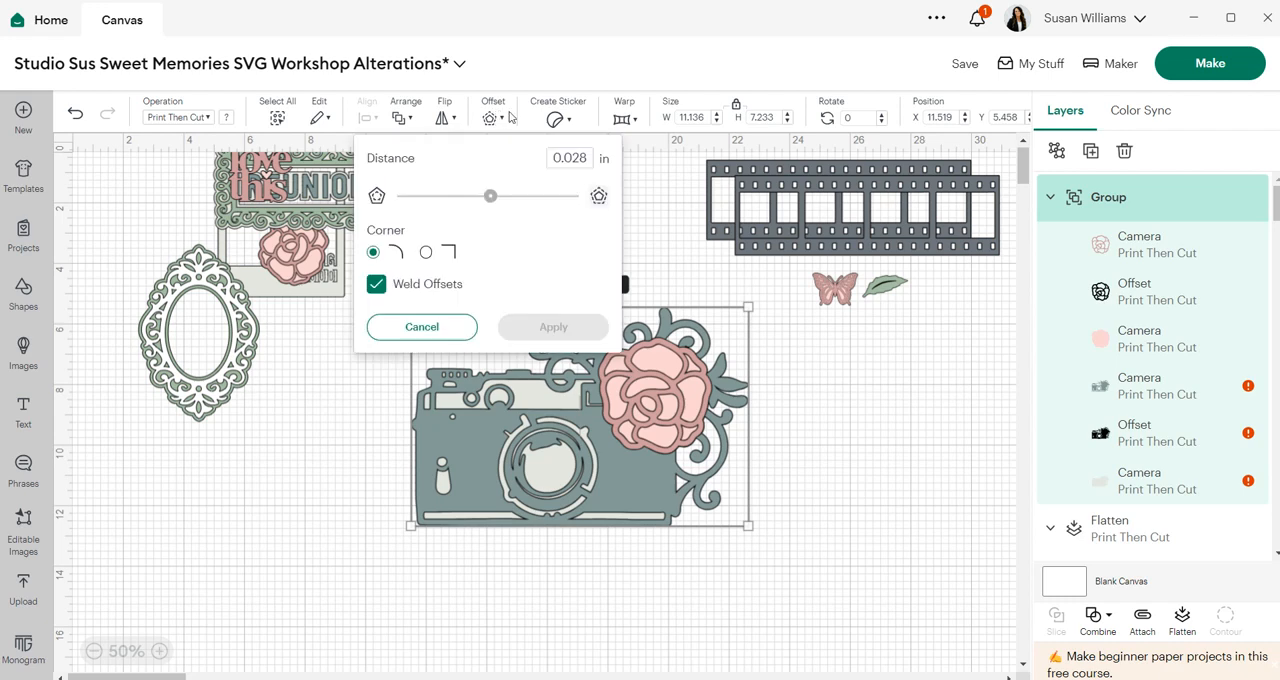
drag(497, 198, 548, 195)
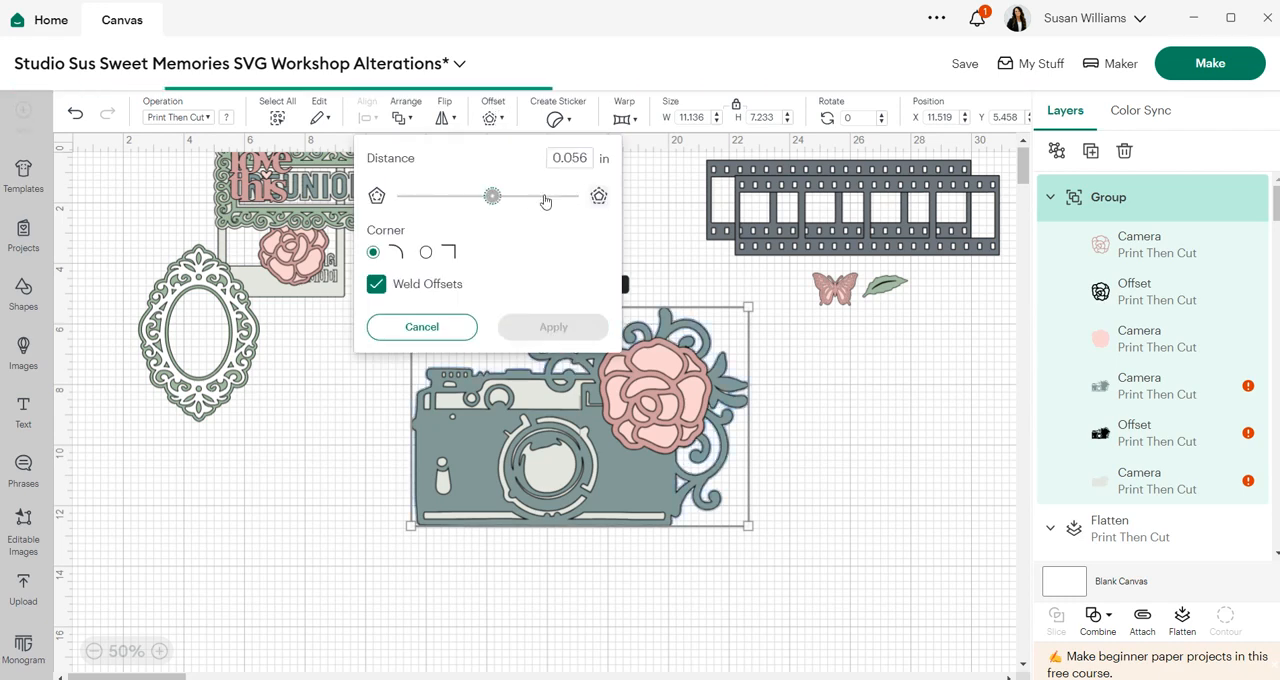
click(492, 199)
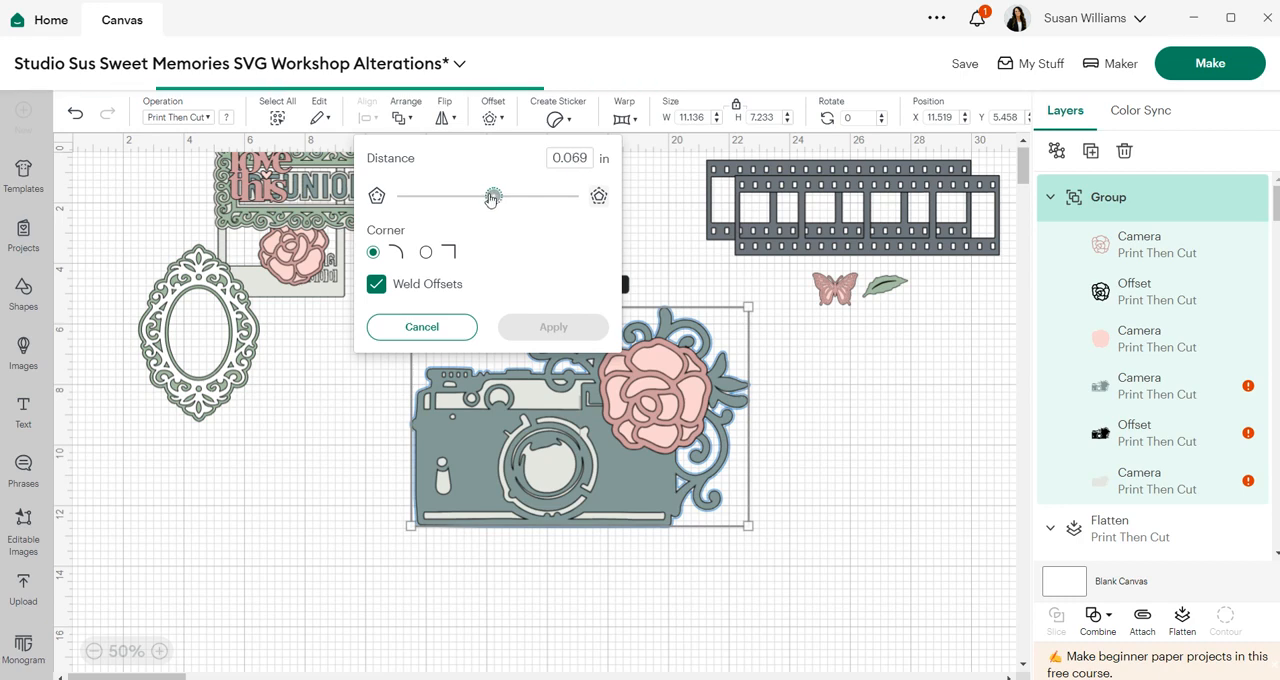
key(Right)
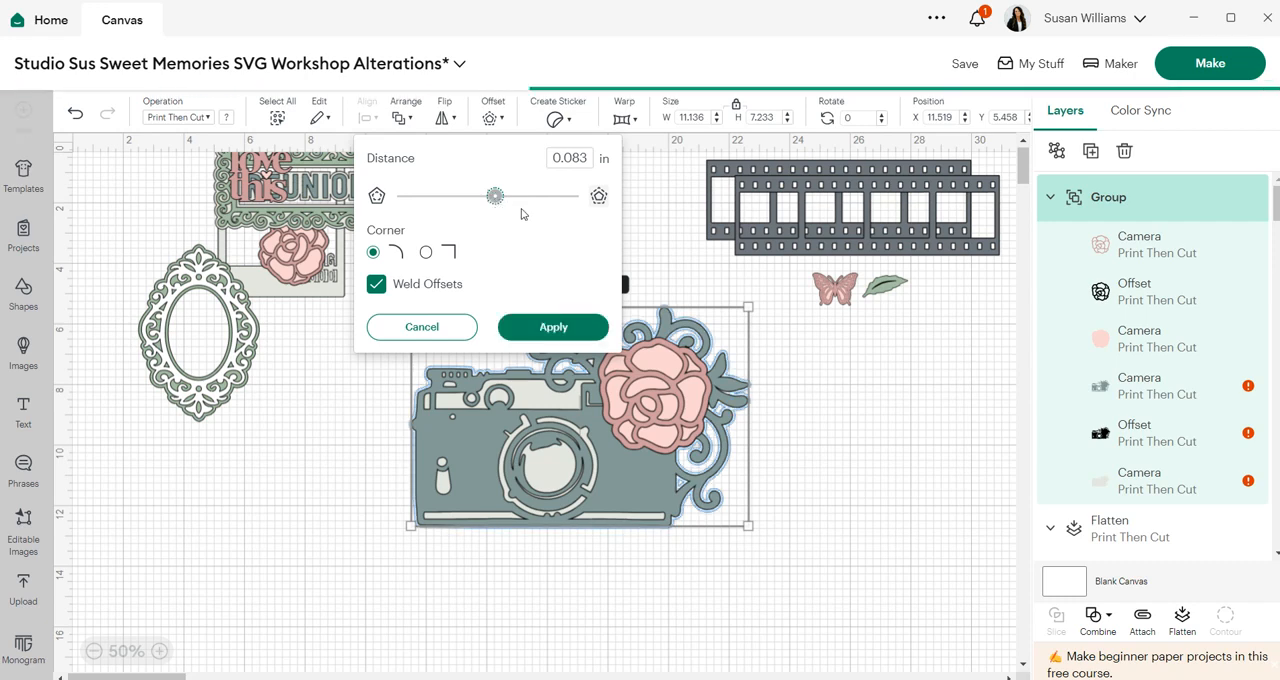
drag(495, 197, 497, 200)
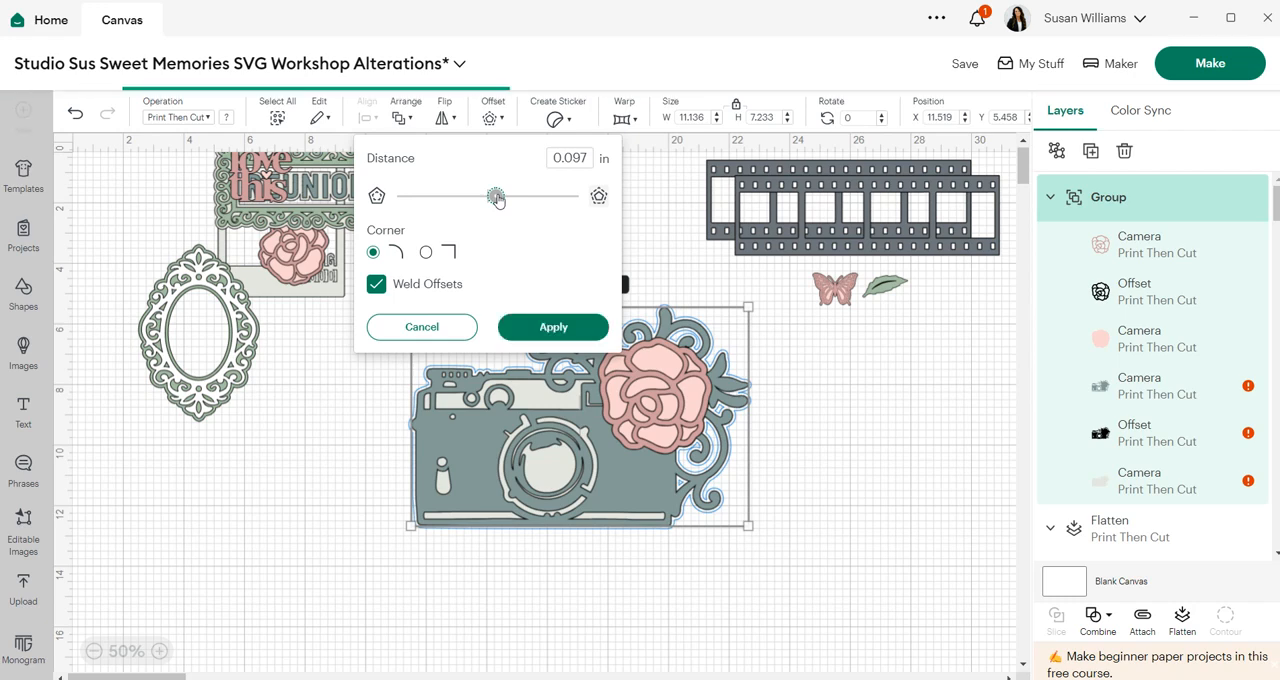
drag(498, 200, 499, 199)
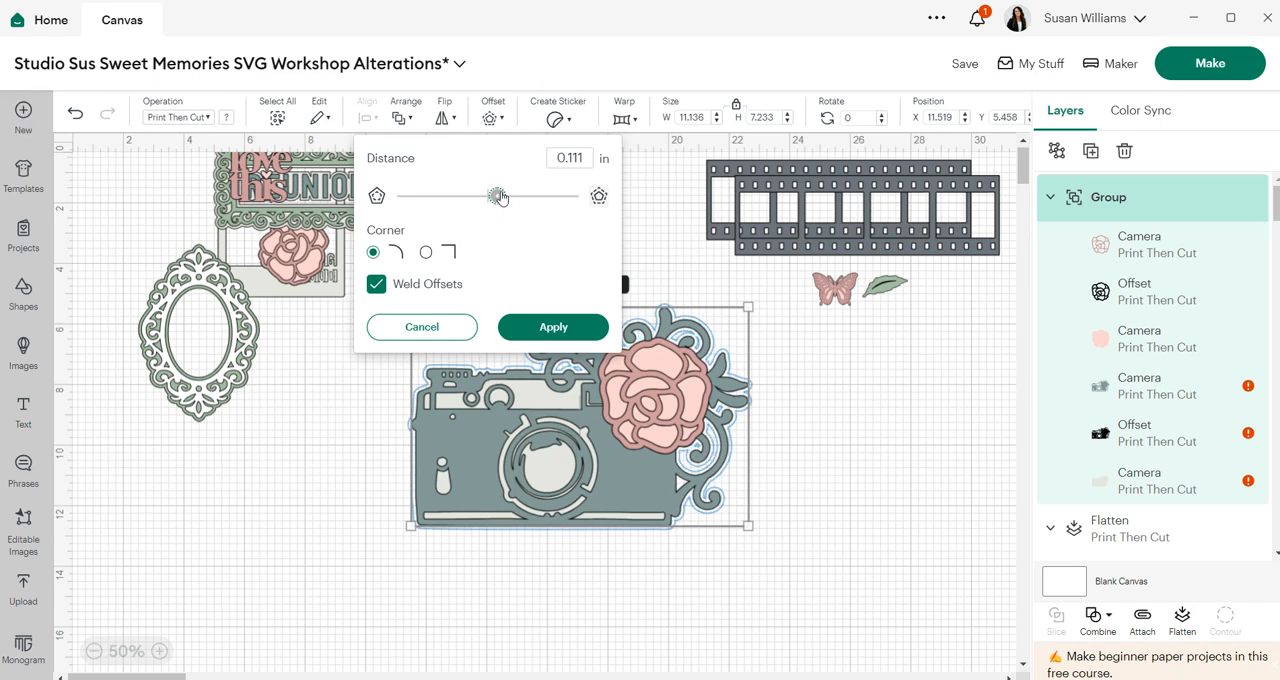
click(519, 330)
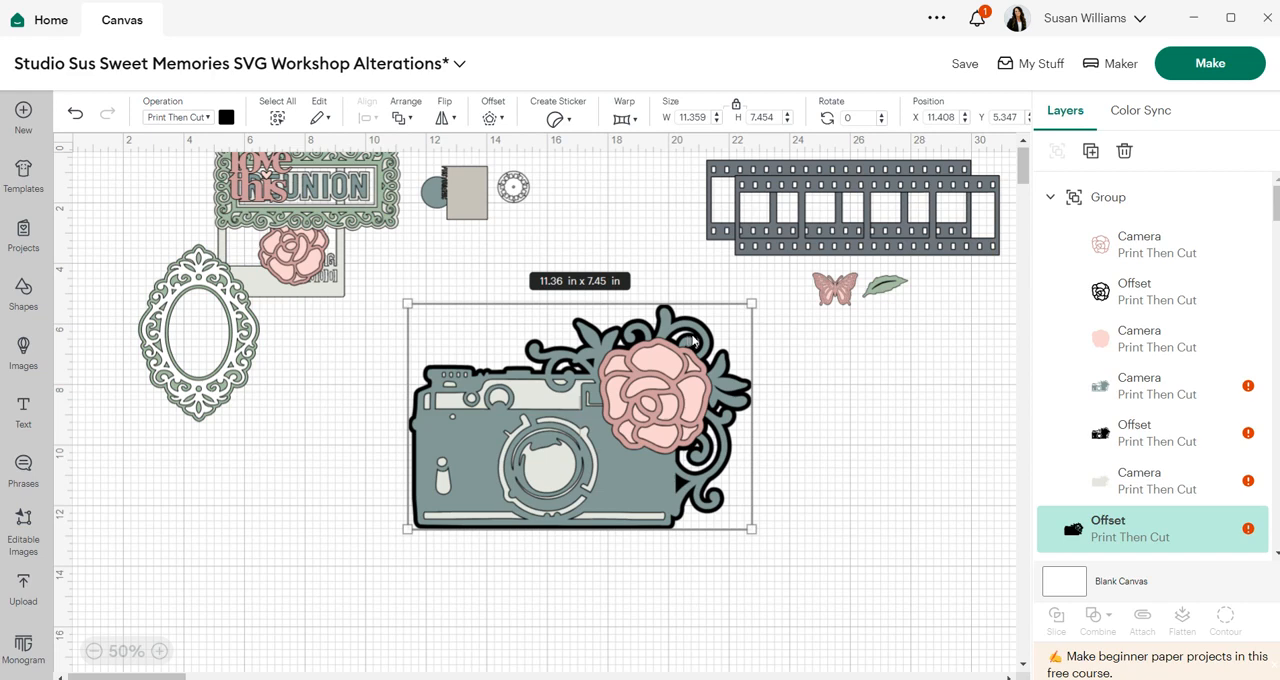
- Switch the new camera offset to Basic Cut and hide all of its inner contours
click(888, 438)
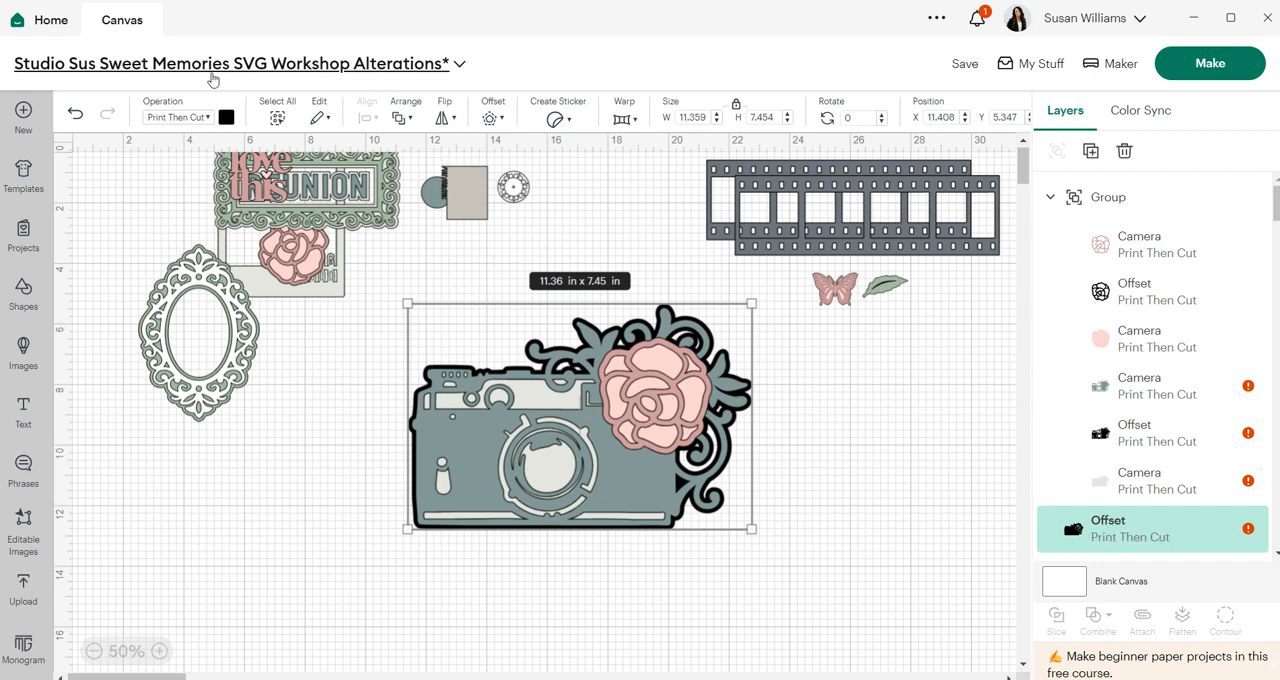
click(206, 118)
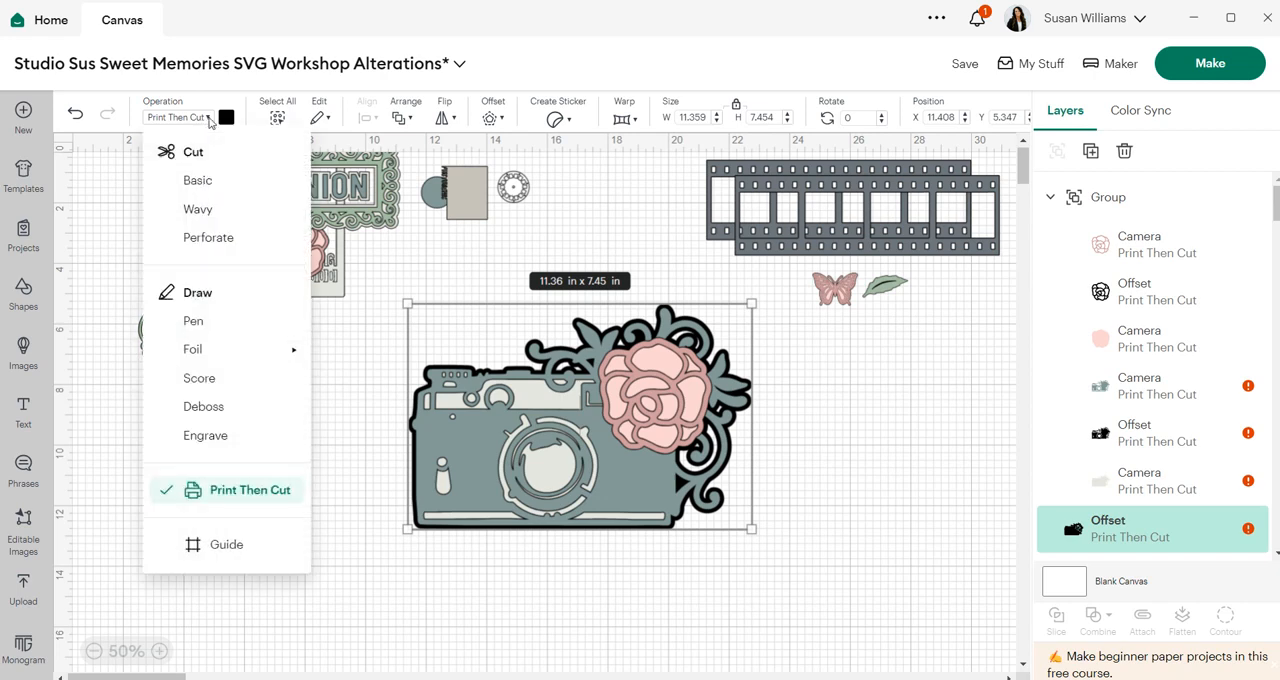
click(205, 179)
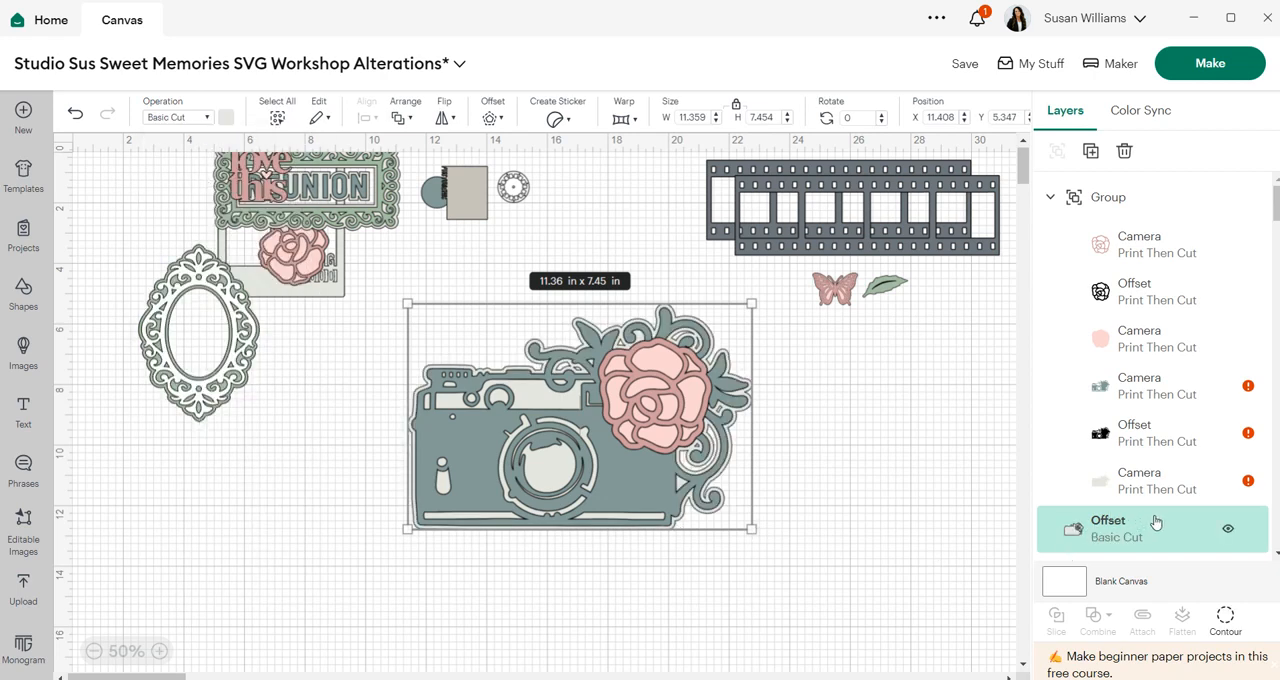
click(1226, 620)
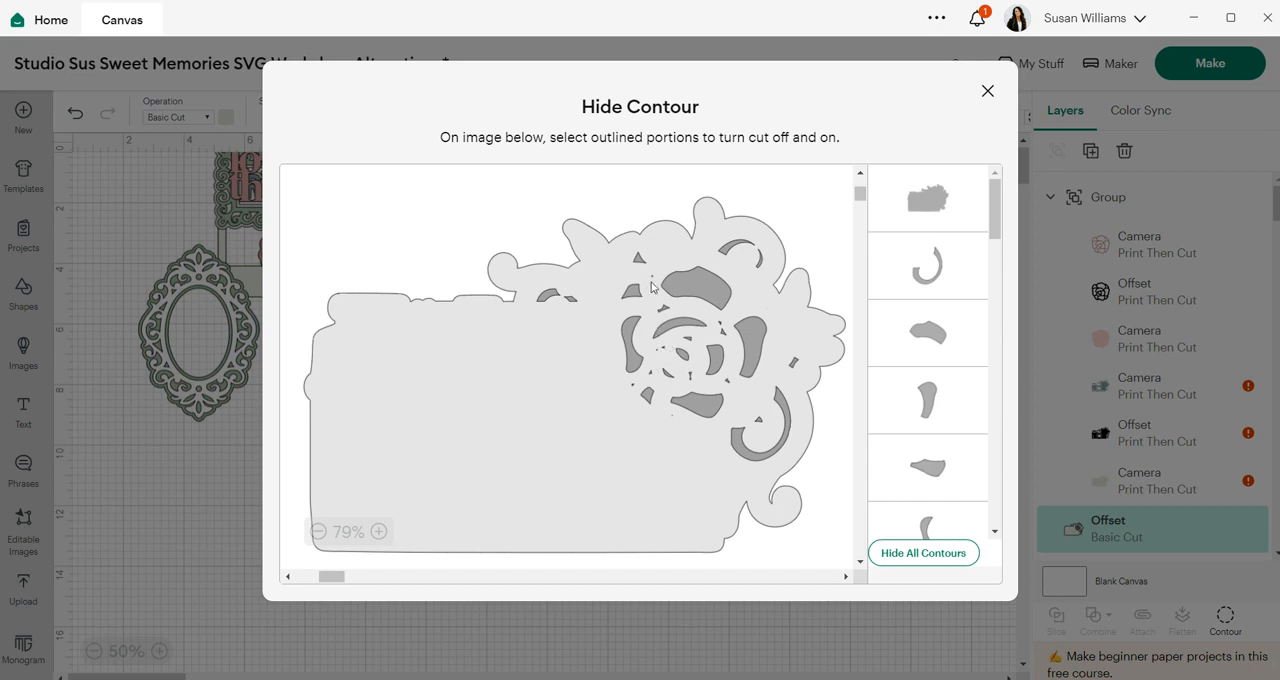
click(924, 554)
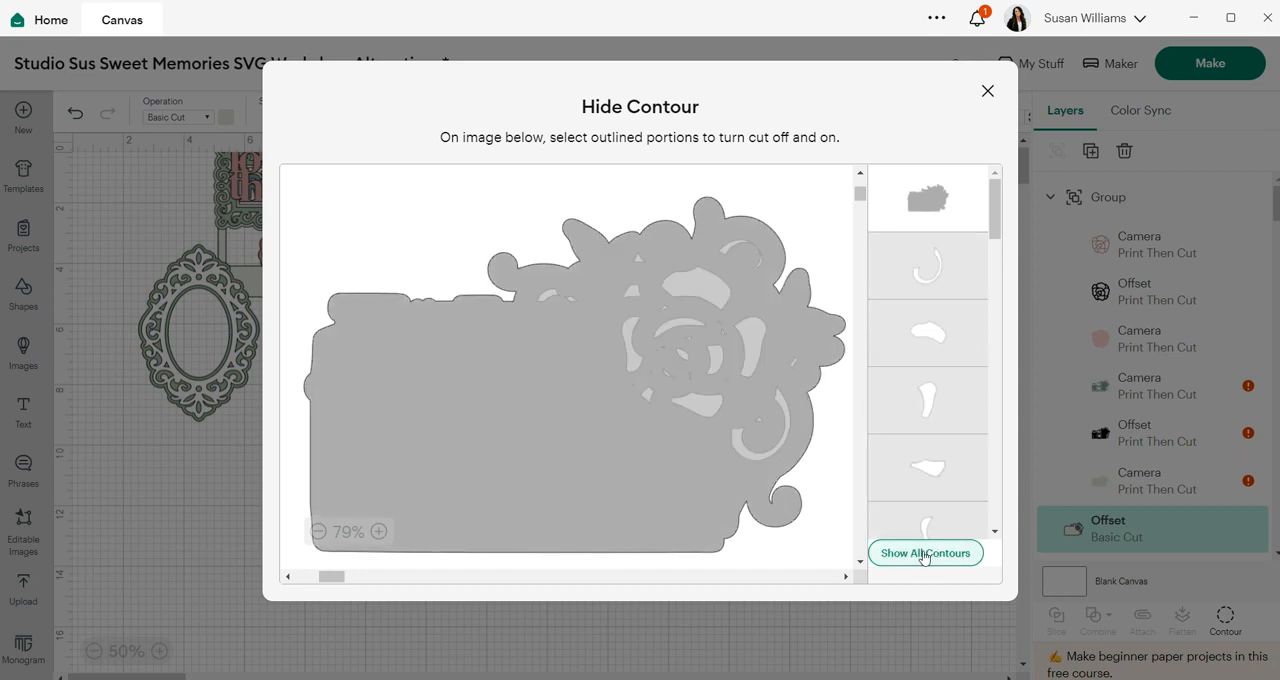
click(937, 628)
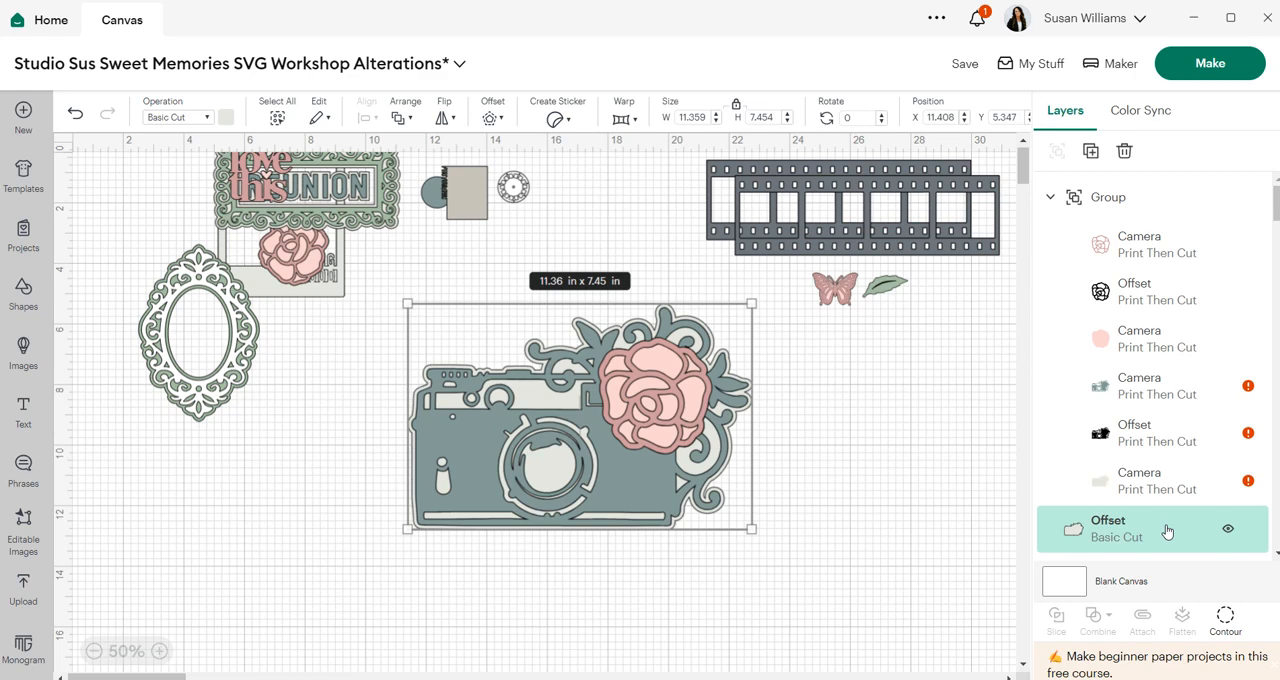
- Colour the camera offset black and set its operation back to Print Then Cut
click(227, 118)
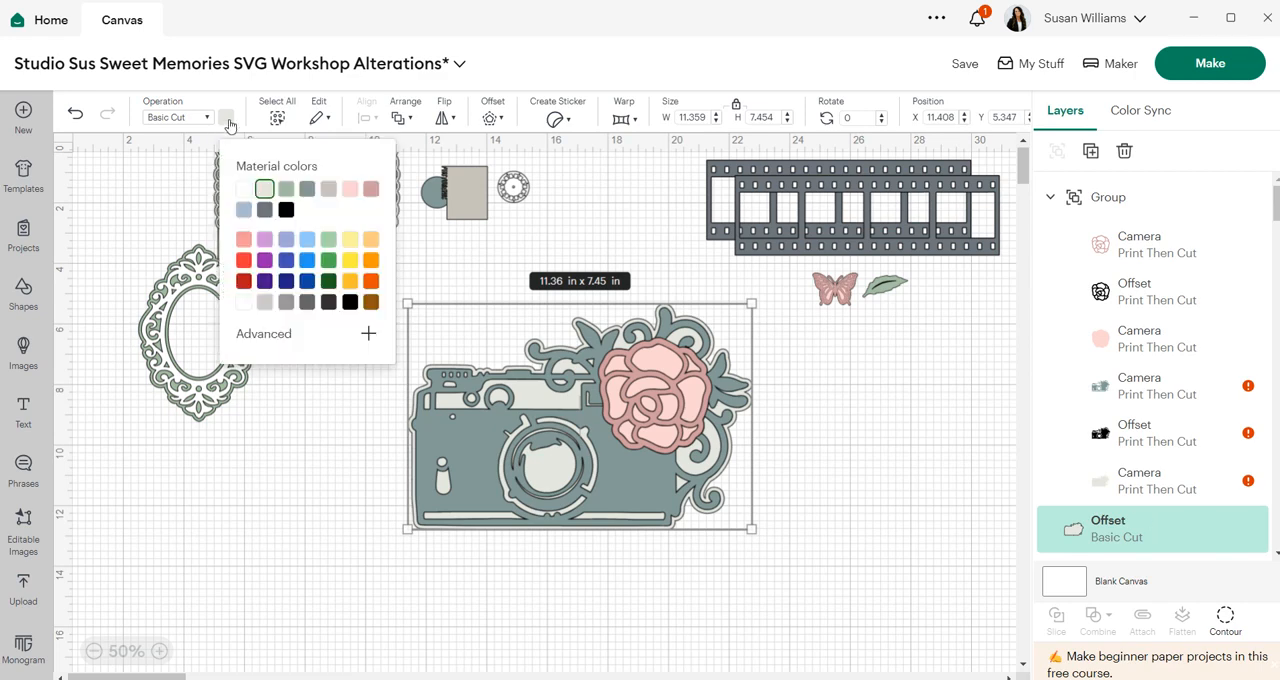
click(286, 210)
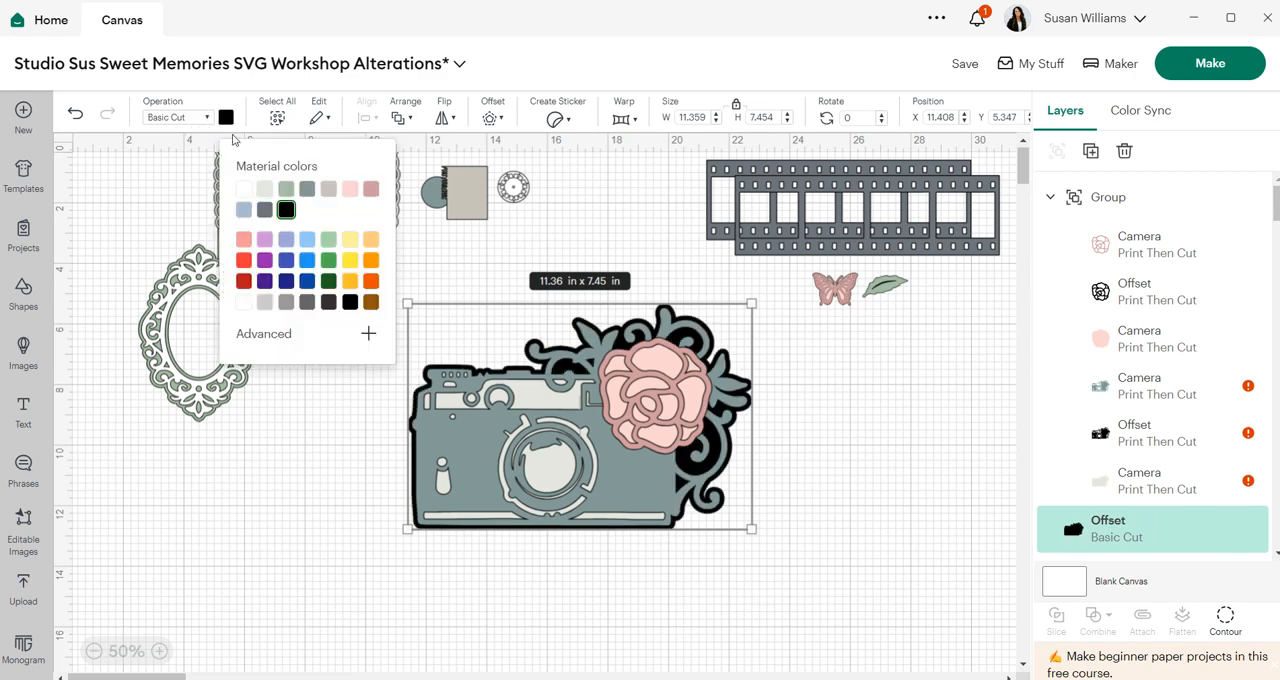
click(207, 118)
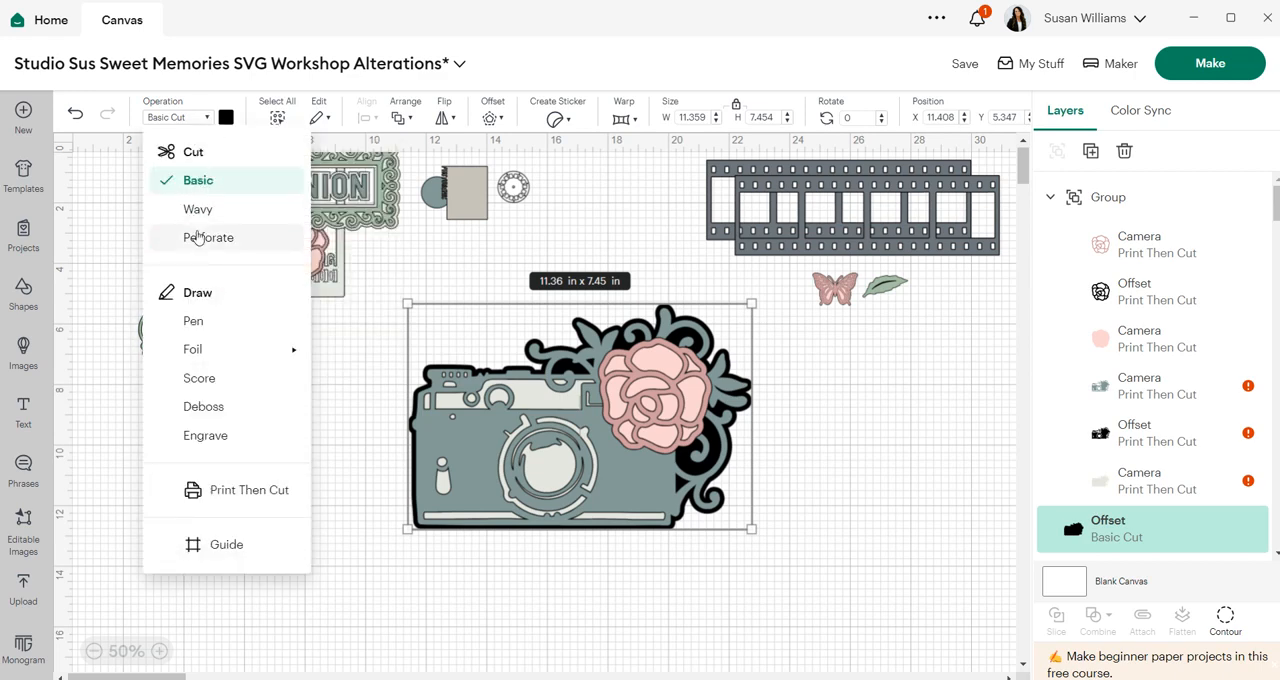
click(245, 489)
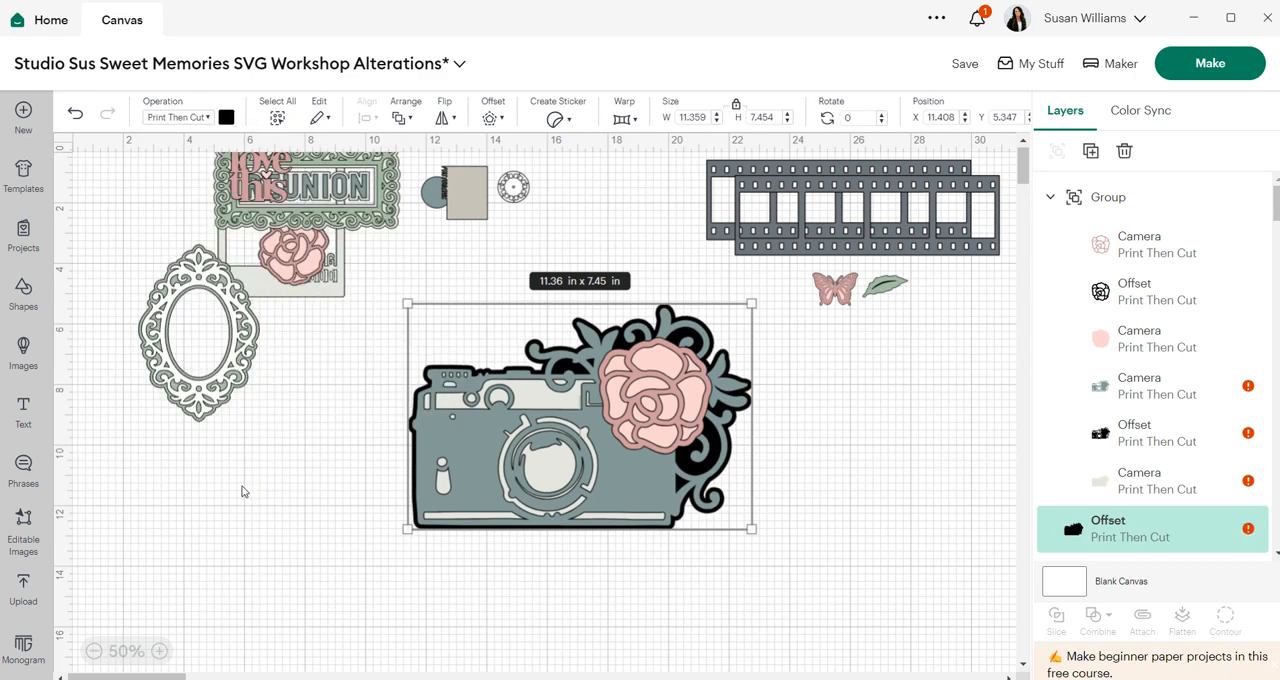
- Select the camera layers with the new offset, group them and flatten into one Print Then Cut image
click(944, 463)
drag(785, 570, 376, 303)
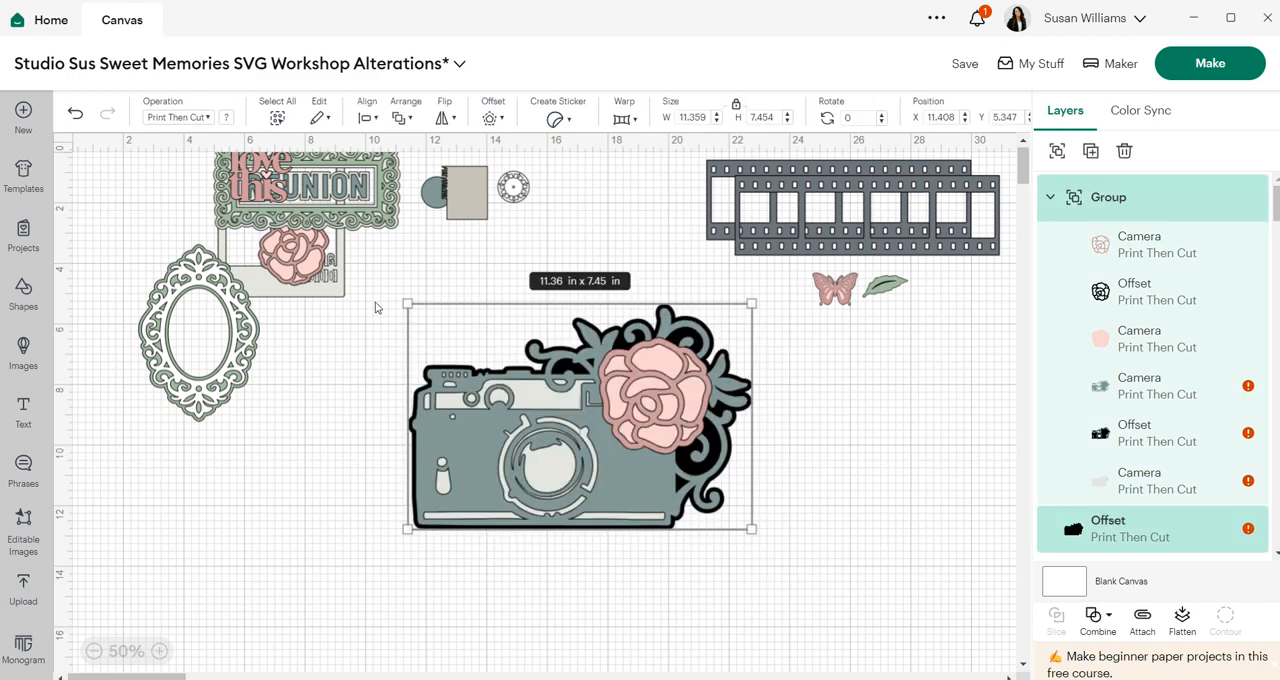
click(1057, 152)
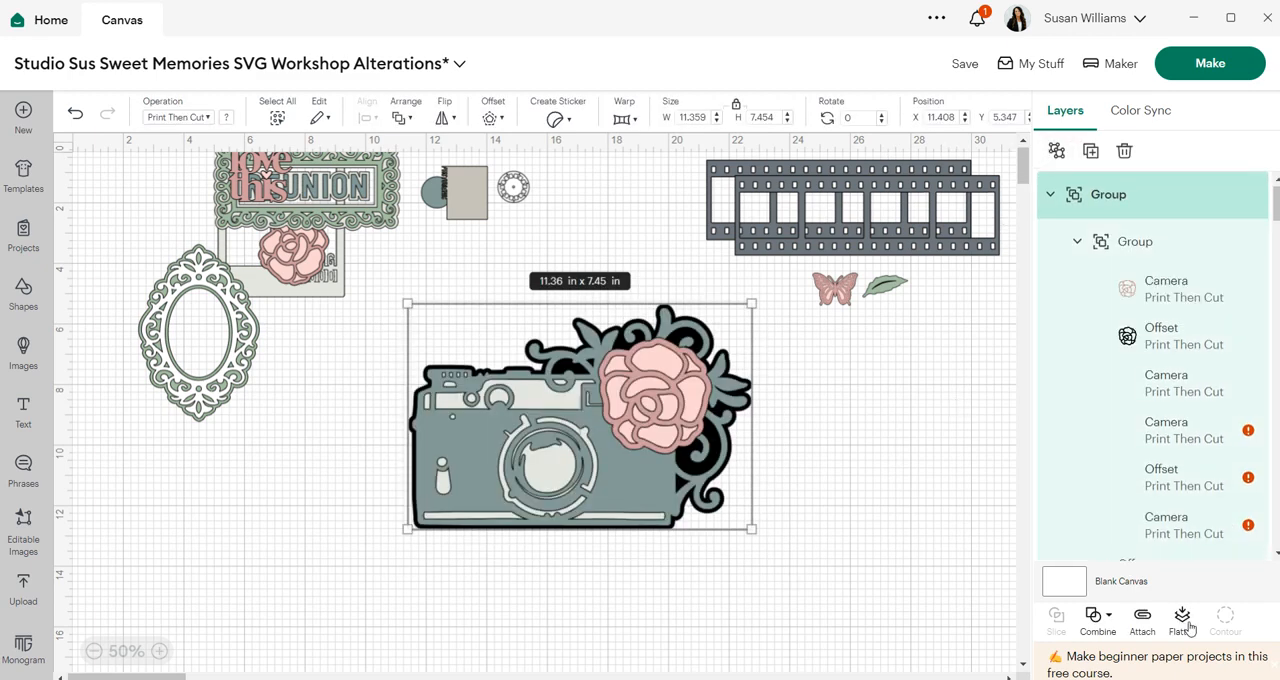
click(1186, 621)
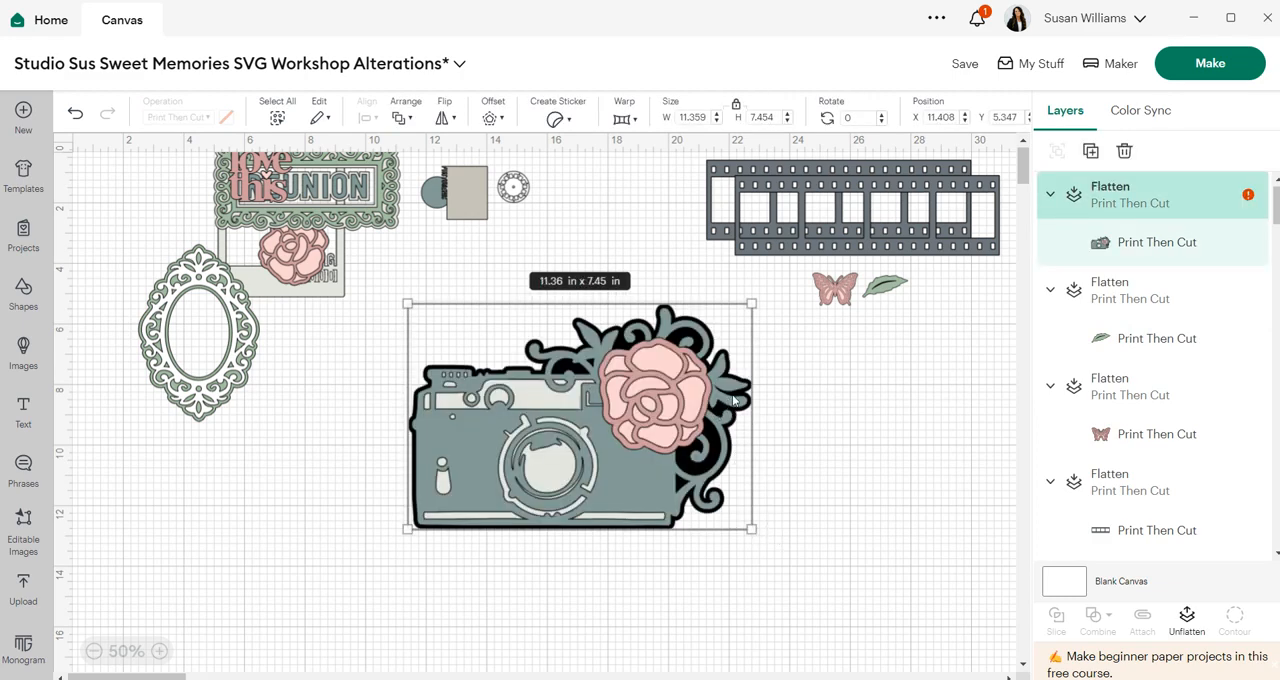
- Resize the flattened camera to 1.75 in tall with proportions locked
click(776, 117)
text(1.75)
key(Return)
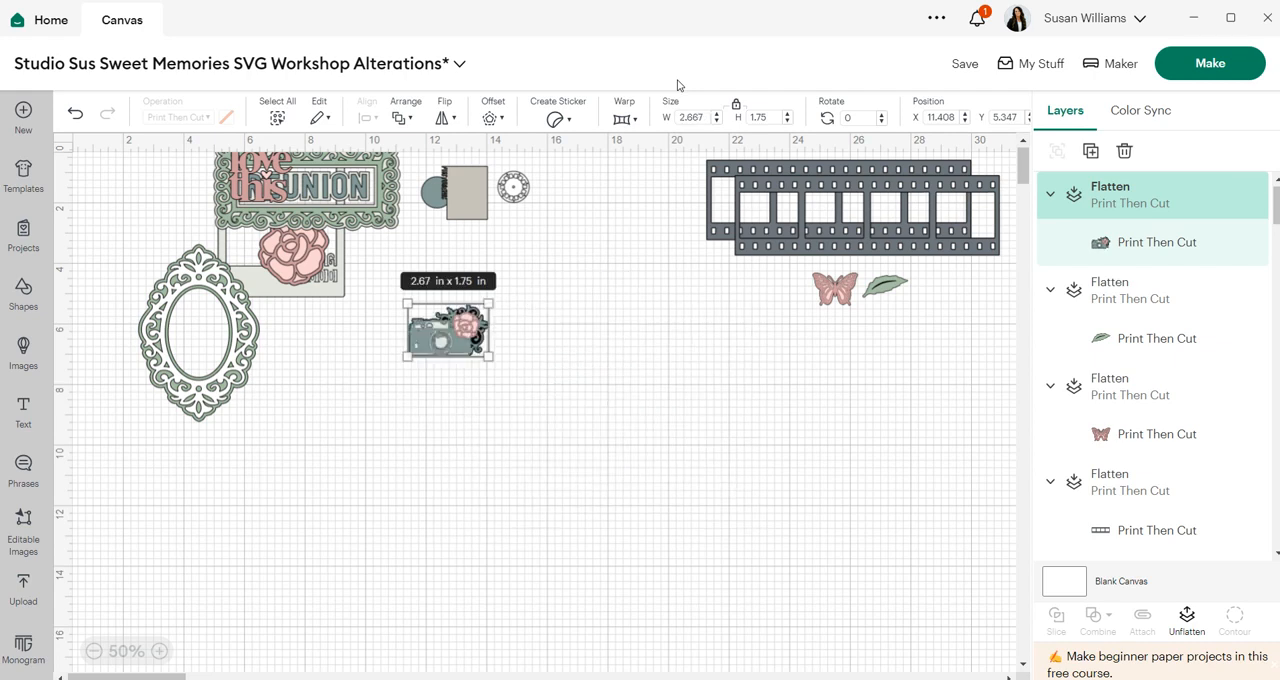
- Move the small camera and place a duplicate of it beside the original
click(159, 651)
mouse_move(416, 297)
mouse_down()
mouse_move(584, 272)
mouse_move(611, 251)
mouse_up()
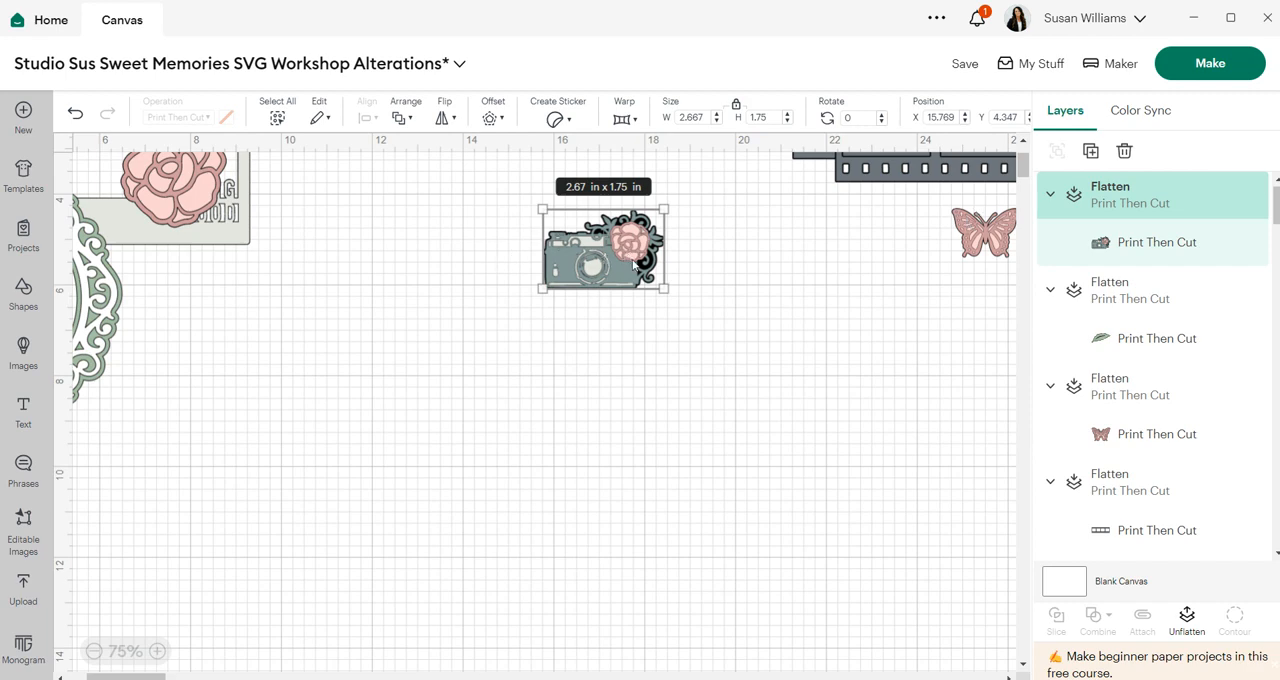
click(1090, 152)
drag(154, 240, 415, 268)
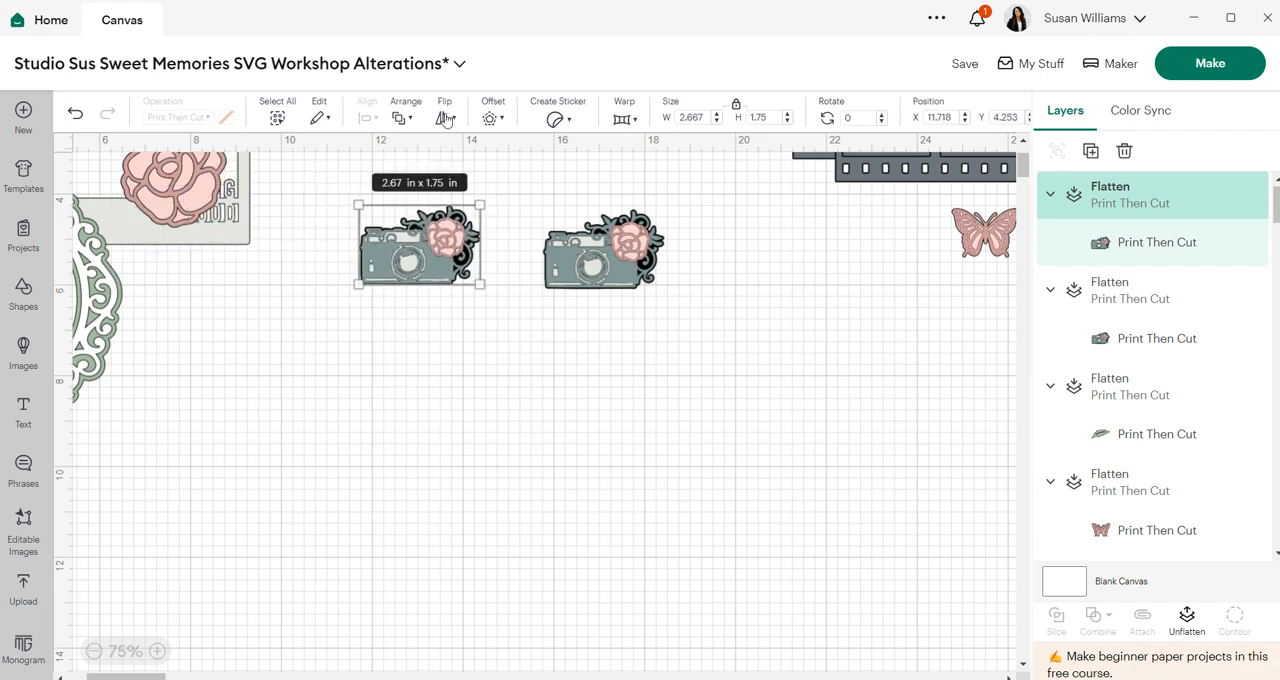
- Flip the duplicate camera horizontally and arrange both cameras diagonally below the film strip
click(445, 118)
click(462, 153)
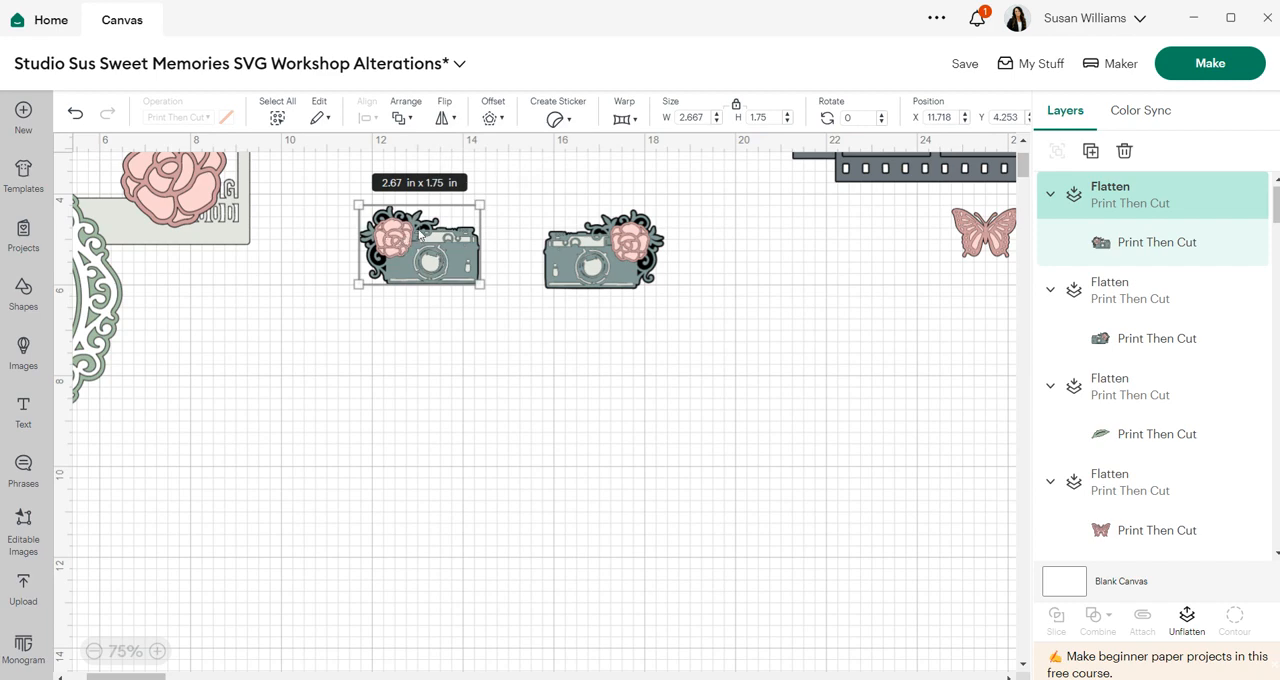
drag(609, 243, 805, 243)
drag(416, 262, 872, 347)
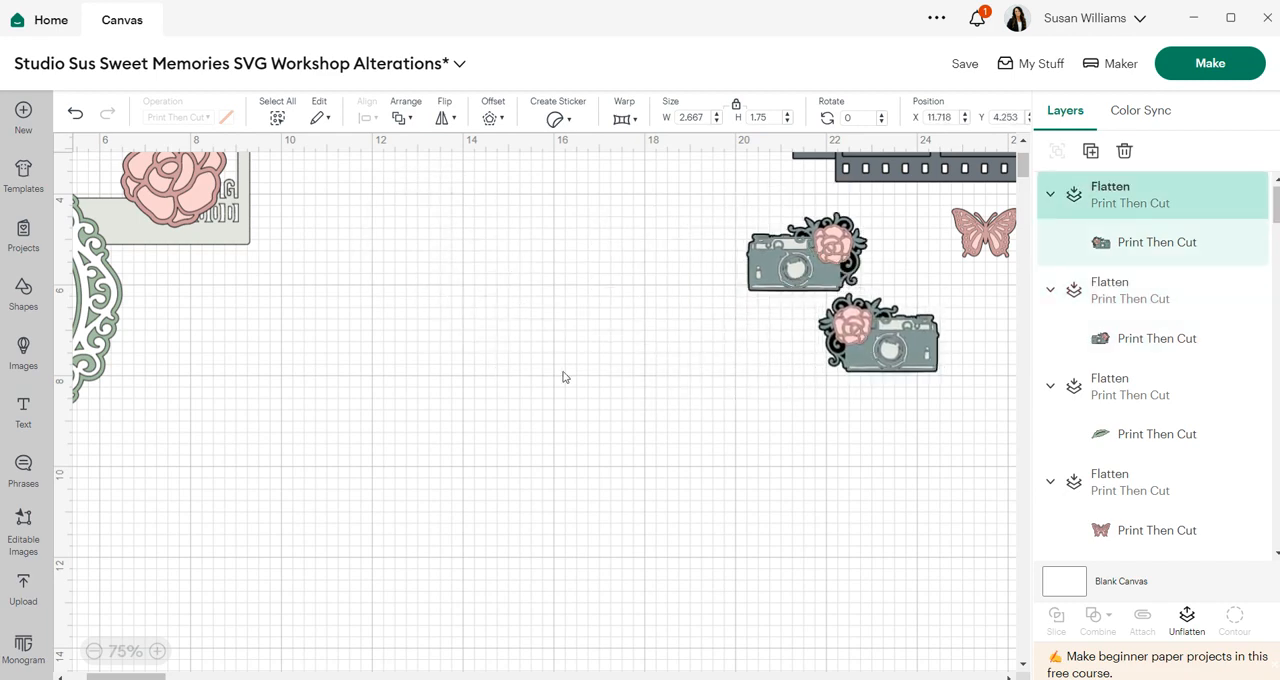